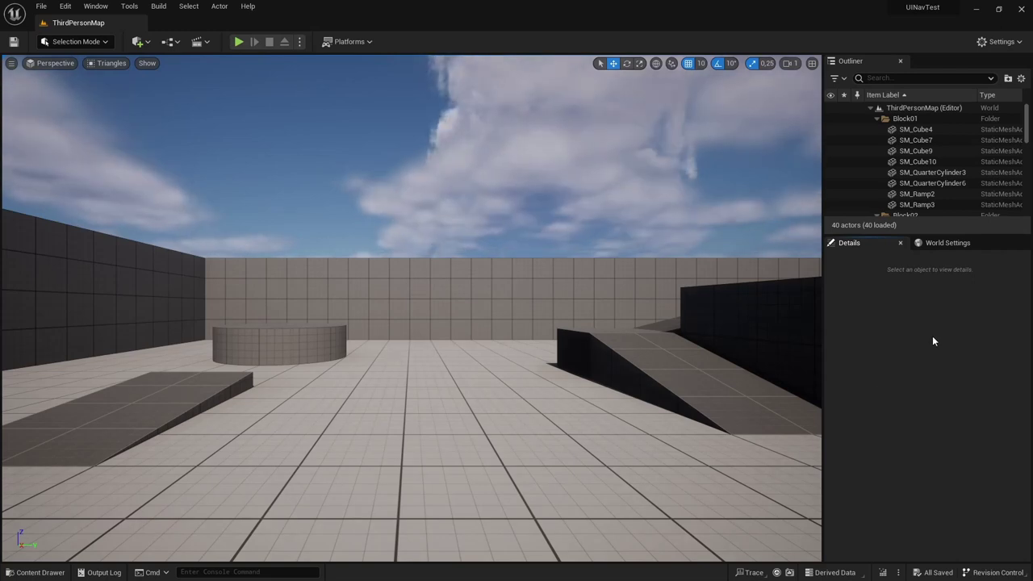
- Create a widget blueprint with parent class UINavInputComponent in the Blueprints folder, name it W_MyInputComponent, and open it
{"action": "key", "text": "ctrl+space"}
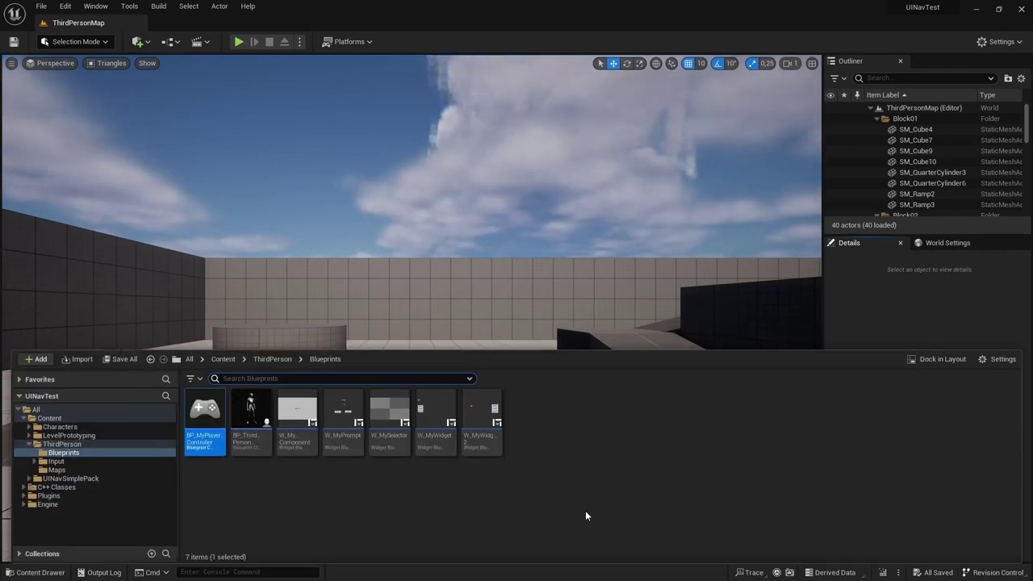
{"action": "right_click", "coordinate": [531, 420]}
{"action": "mouse_move", "coordinate": [537, 412]}
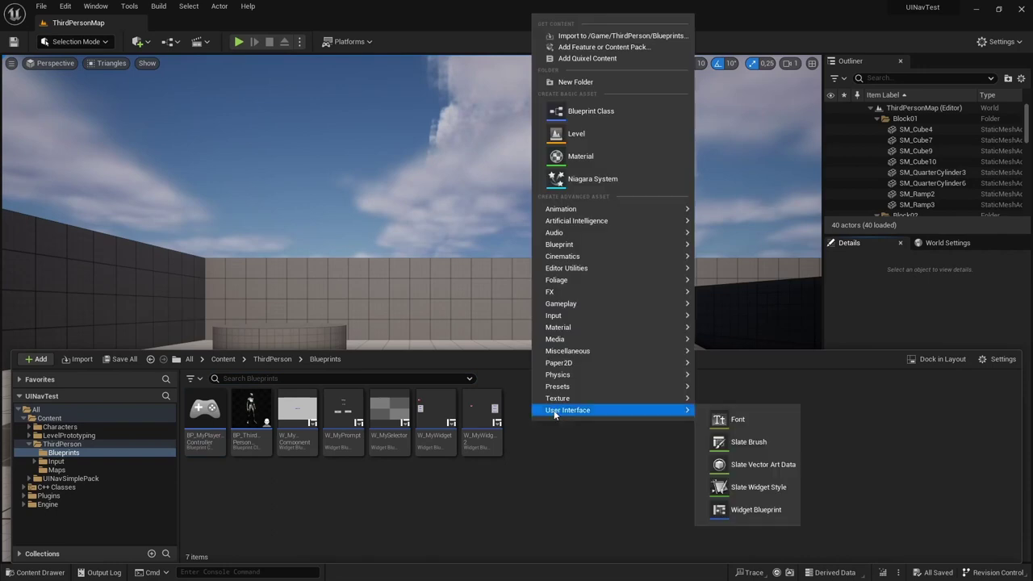
{"action": "left_click", "coordinate": [749, 510]}
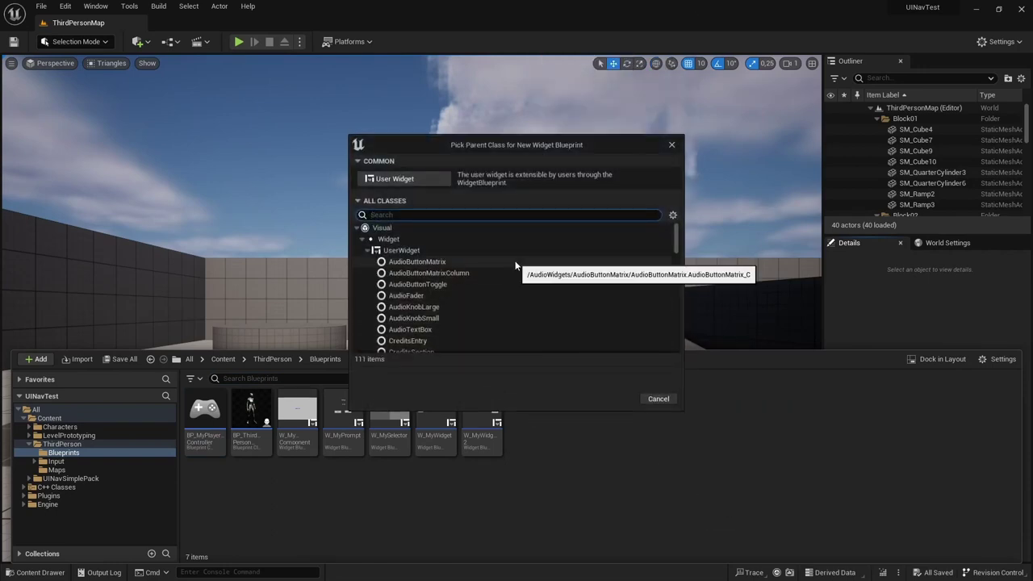
{"action": "type", "text": "inputcompo"}
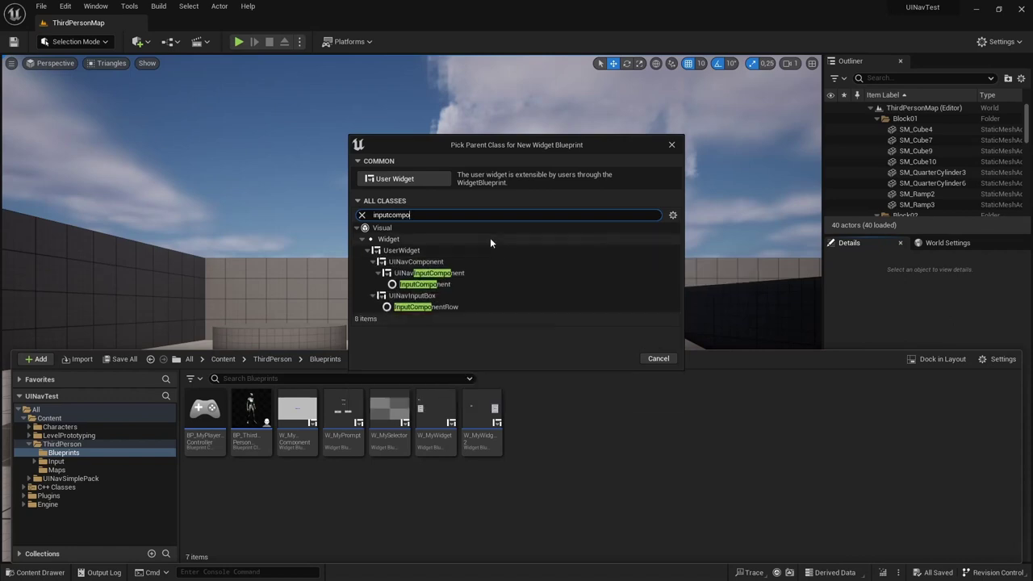
{"action": "left_click", "coordinate": [456, 273]}
{"action": "left_click", "coordinate": [616, 359]}
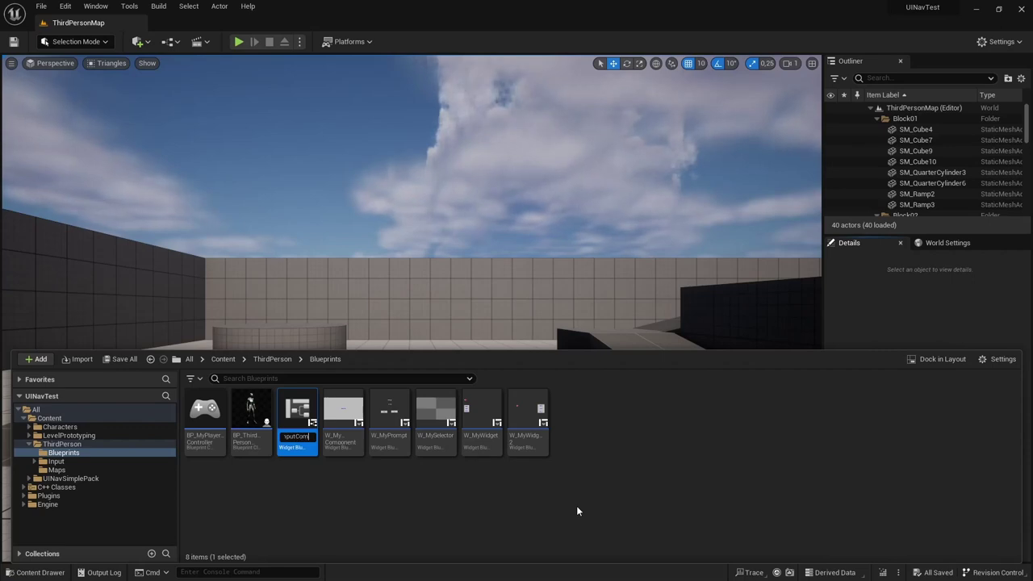
{"action": "key", "text": "Return"}
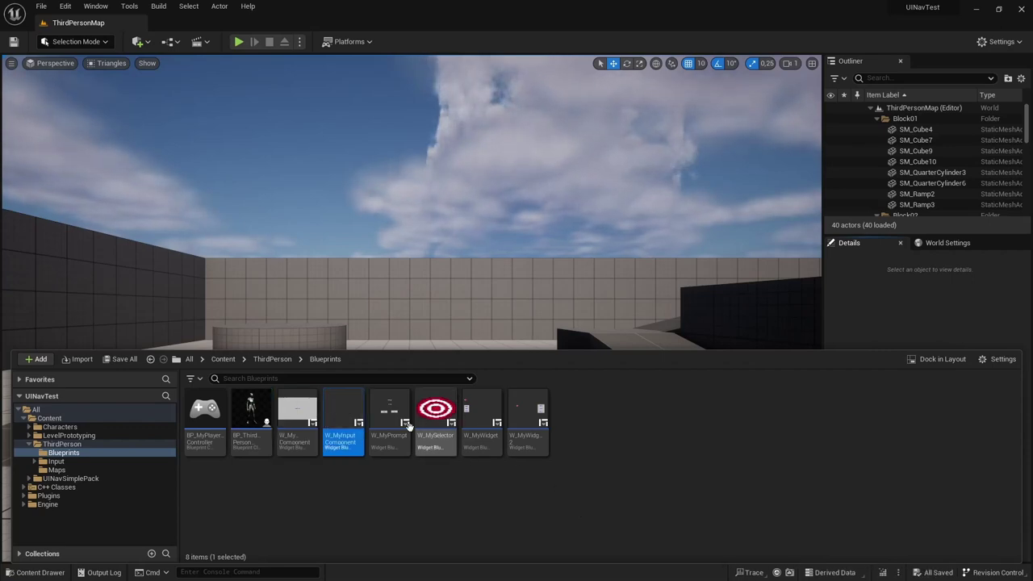
{"action": "double_click", "coordinate": [351, 417]}
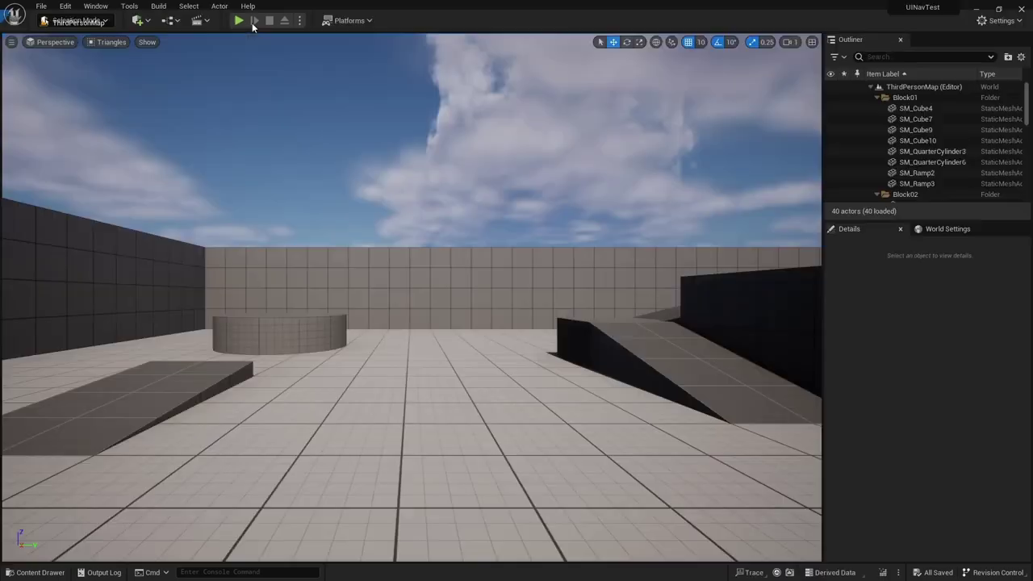
- Close the new W_MyInputComponent widget blueprint and delete it from the Blueprints folder
{"action": "left_click", "coordinate": [252, 22]}
{"action": "key", "text": "ctrl+space"}
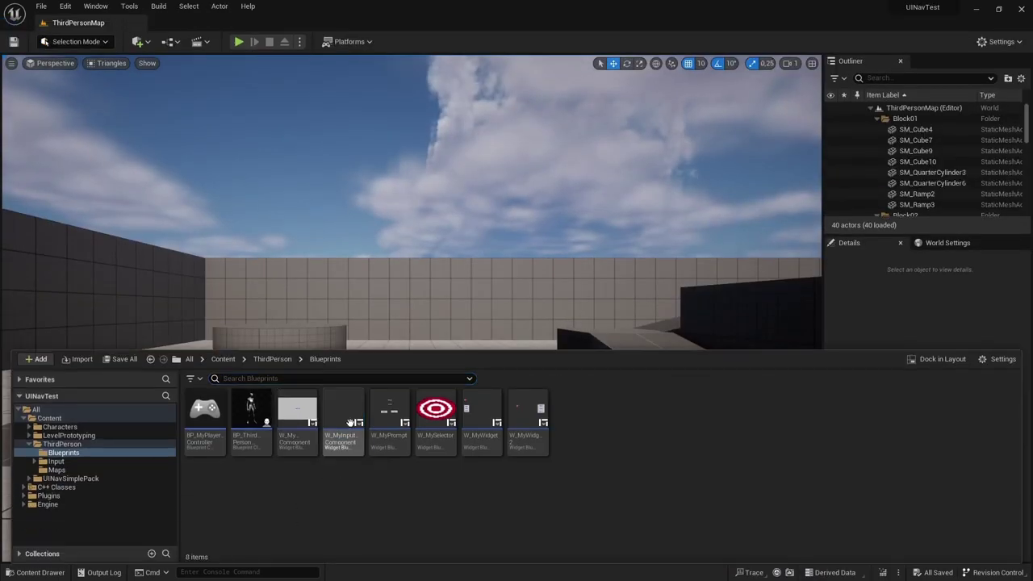
{"action": "key", "text": "Delete"}
{"action": "left_click", "coordinate": [440, 458]}
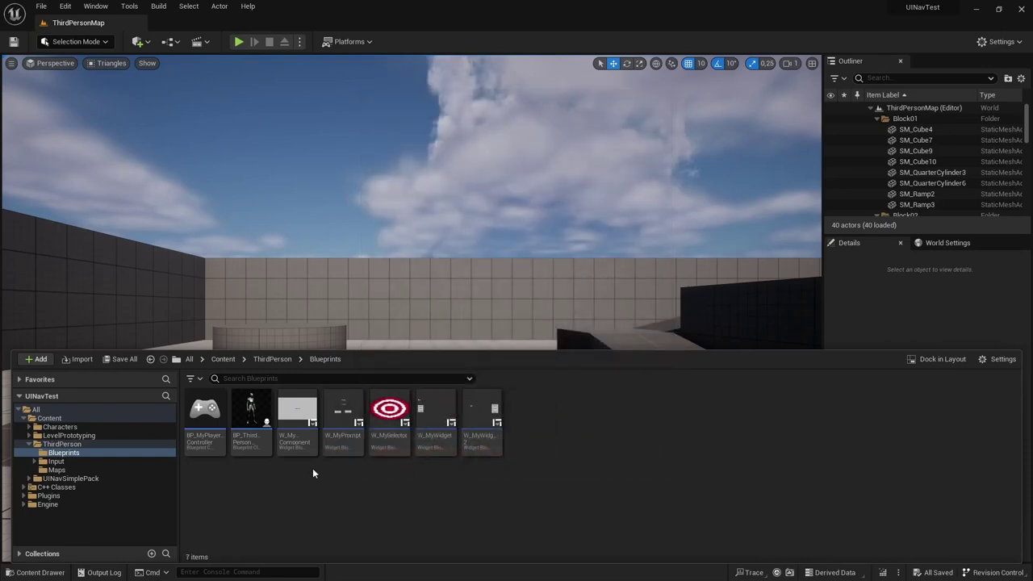
- Duplicate the W_MyComponent widget blueprint and name the copy W_MyInputComponent
{"action": "left_click", "coordinate": [293, 446]}
{"action": "key", "text": "ctrl+d"}
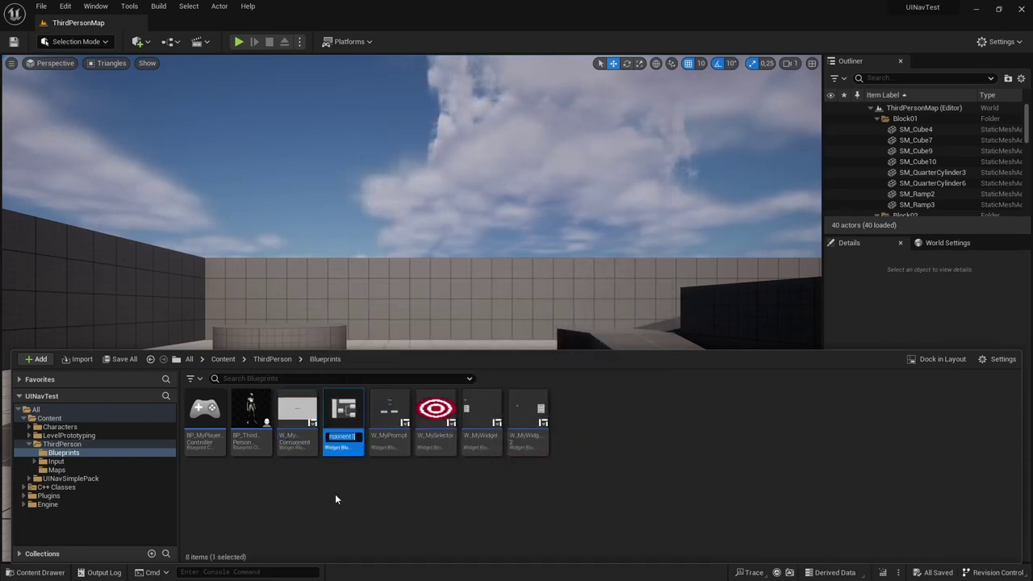
{"action": "key", "text": "BackSpace"}
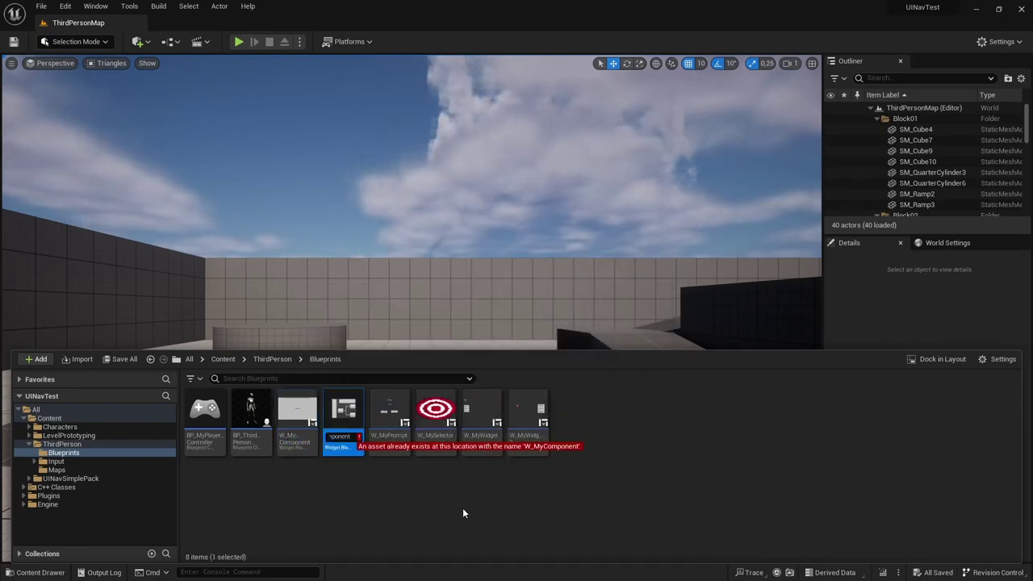
{"action": "key", "text": "Left"}
{"action": "key", "text": "Left"}
{"action": "key", "text": "Left"}
{"action": "key", "text": "Left"}
{"action": "key", "text": "Left"}
{"action": "key", "text": "Left"}
{"action": "key", "text": "Left"}
{"action": "key", "text": "Left"}
{"action": "key", "text": "Left"}
{"action": "type", "text": "Input"}
{"action": "key", "text": "Return"}
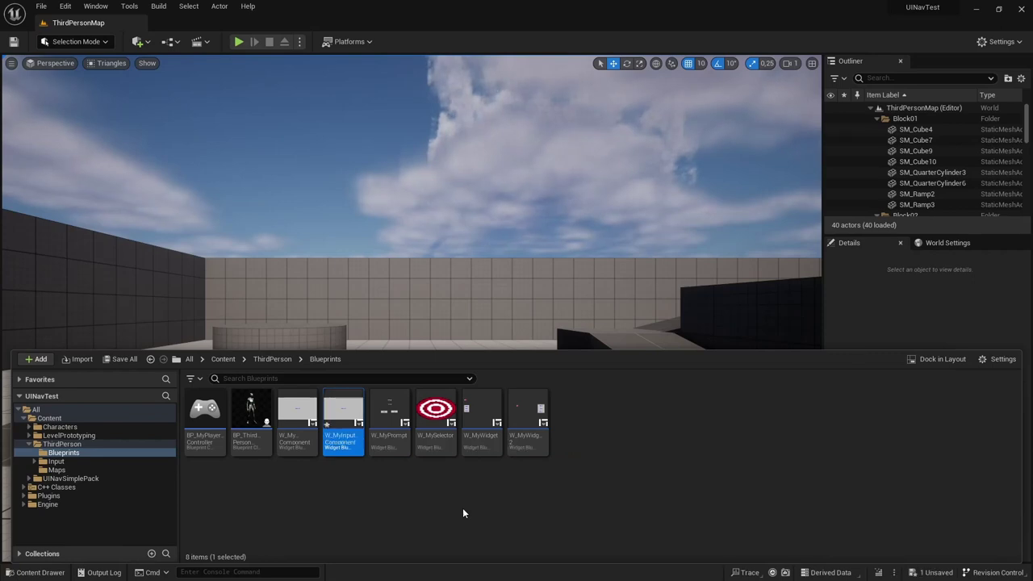
- Open W_MyInputComponent, disable Use Component Animation in its class defaults, and compile
{"action": "double_click", "coordinate": [343, 416]}
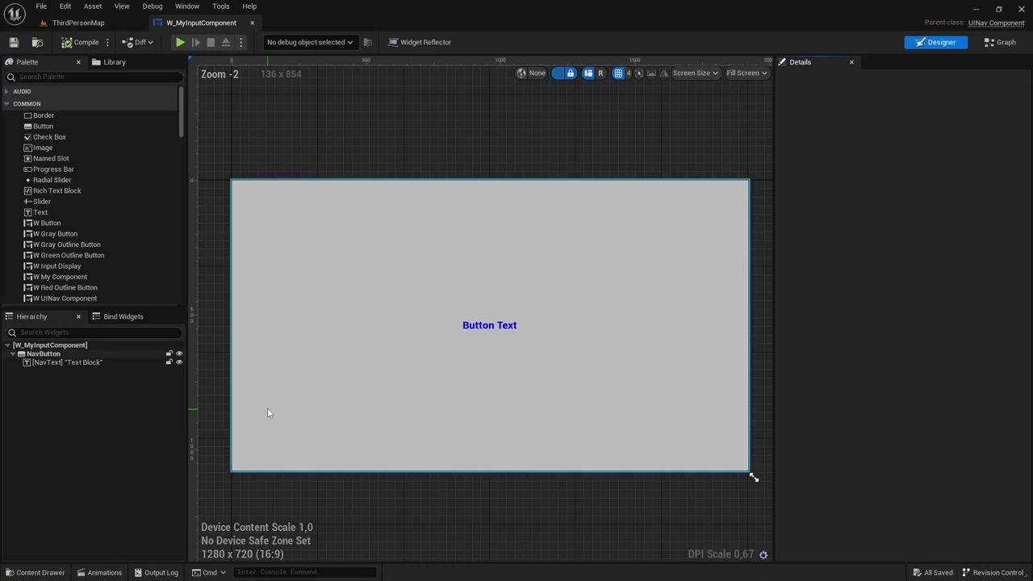
{"action": "left_click", "coordinate": [1002, 42]}
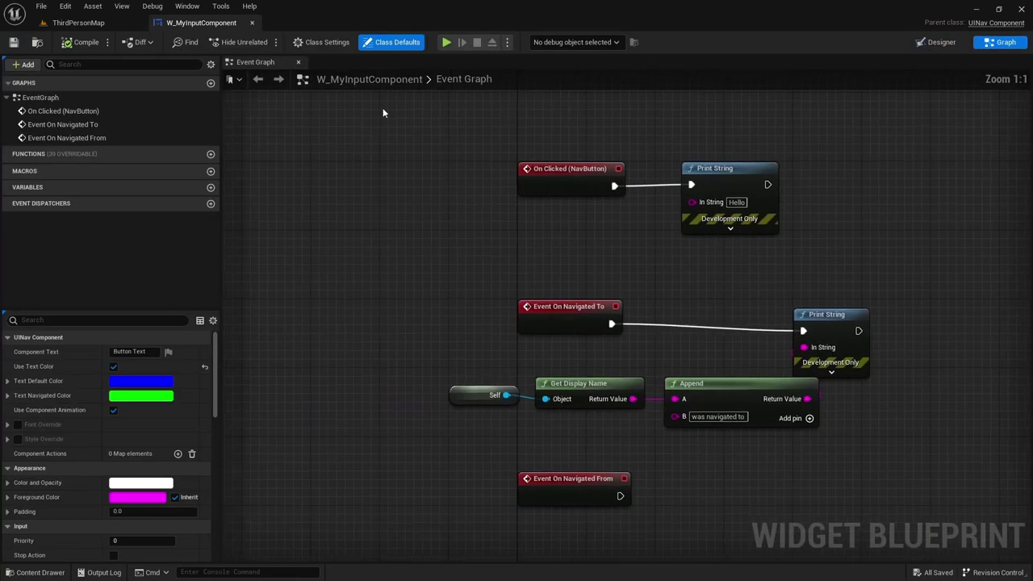
{"action": "left_click", "coordinate": [113, 410]}
{"action": "left_click", "coordinate": [88, 43]}
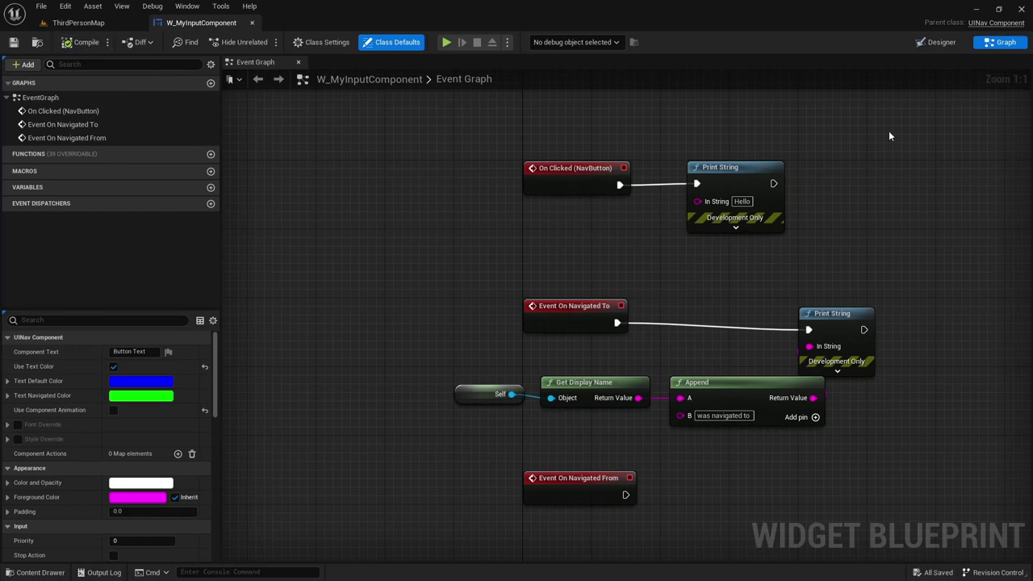
- Delete the On Navigated To nodes and the On Navigated From event from the event graph, and compile
{"action": "left_click", "coordinate": [938, 42]}
{"action": "left_click", "coordinate": [1002, 42]}
{"action": "left_click_drag", "start_coordinate": [431, 288], "coordinate": [888, 429]}
{"action": "key", "text": "Delete"}
{"action": "left_click_drag", "start_coordinate": [460, 422], "coordinate": [557, 497]}
{"action": "key", "text": "Delete"}
{"action": "left_click", "coordinate": [84, 42]}
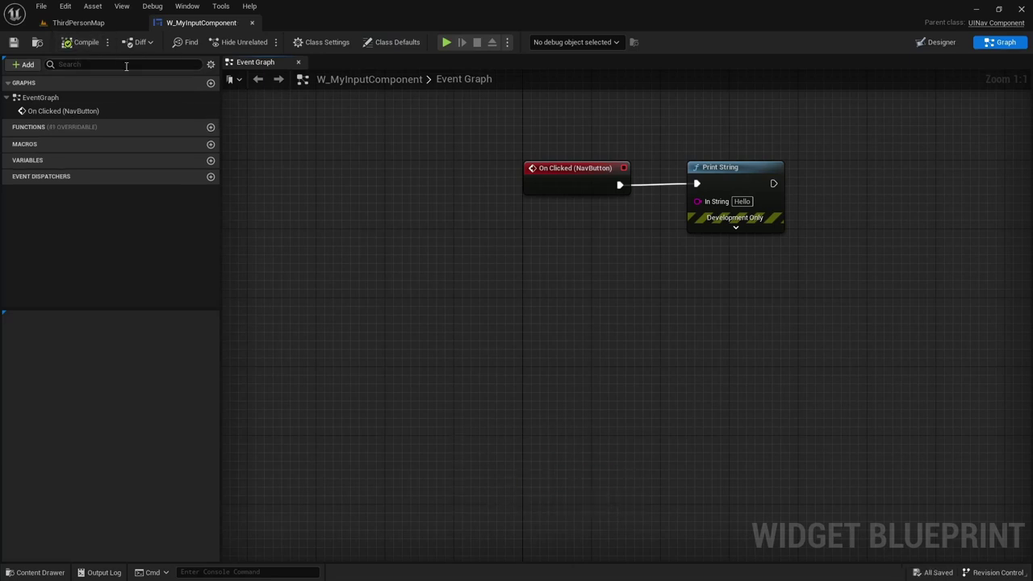
- Wrap the NavText text block with an Overlay and add an Image widget inside that overlay
{"action": "left_click", "coordinate": [941, 42]}
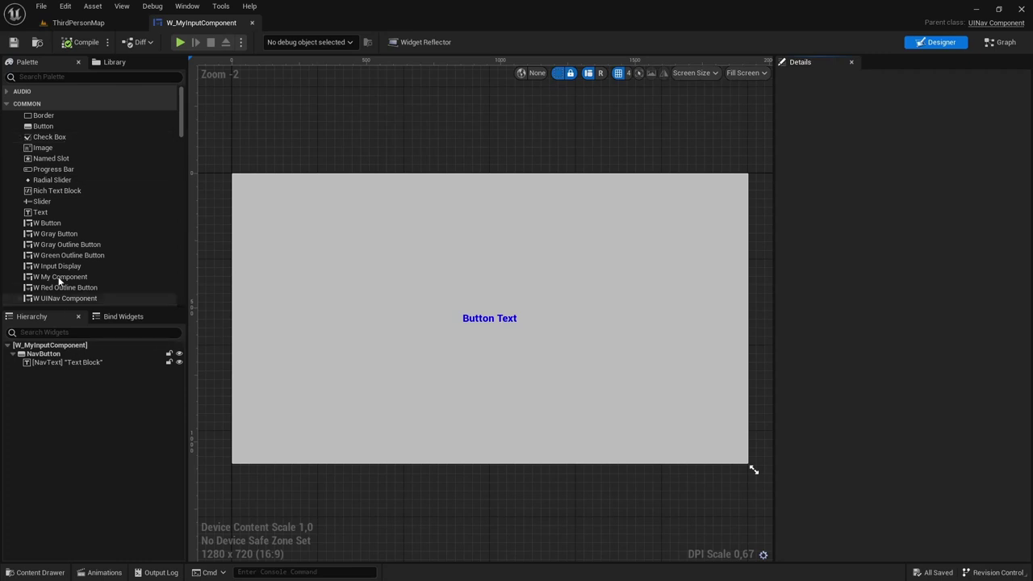
{"action": "left_click_drag", "start_coordinate": [56, 153], "coordinate": [63, 361]}
{"action": "left_click", "coordinate": [64, 363]}
{"action": "right_click", "coordinate": [82, 365]}
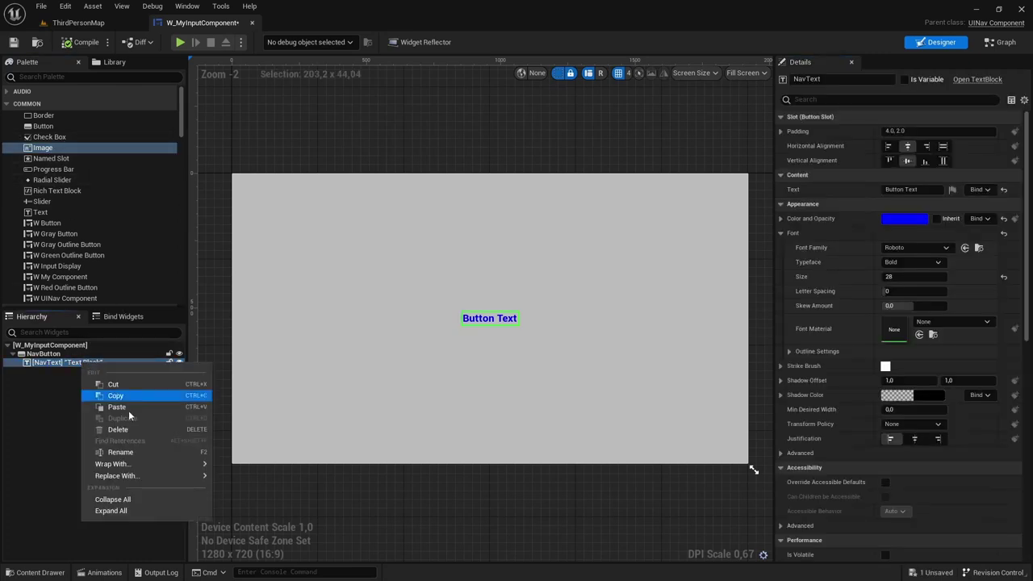
{"action": "mouse_move", "coordinate": [157, 466]}
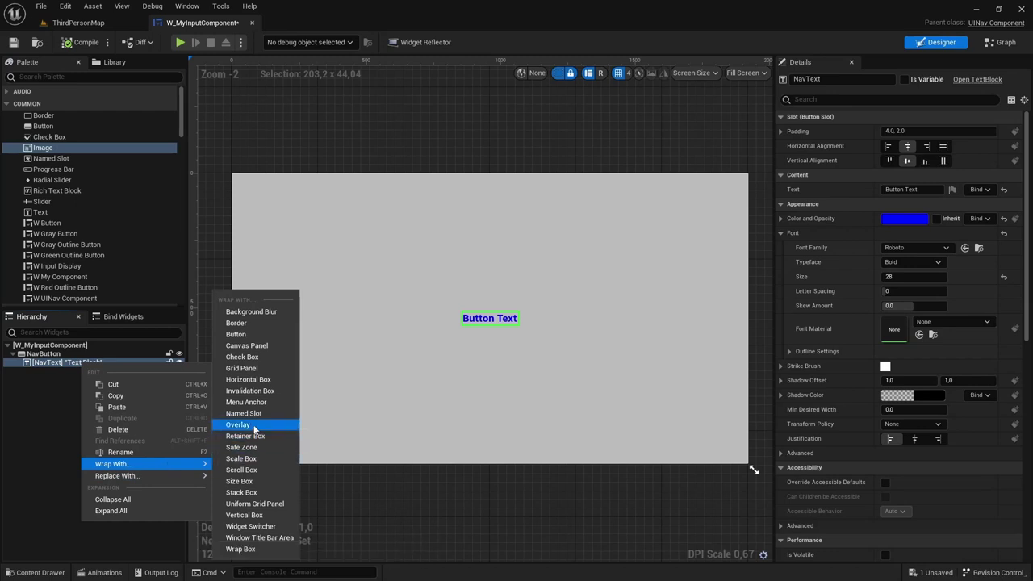
{"action": "left_click", "coordinate": [238, 425]}
{"action": "left_click_drag", "start_coordinate": [44, 148], "coordinate": [63, 367]}
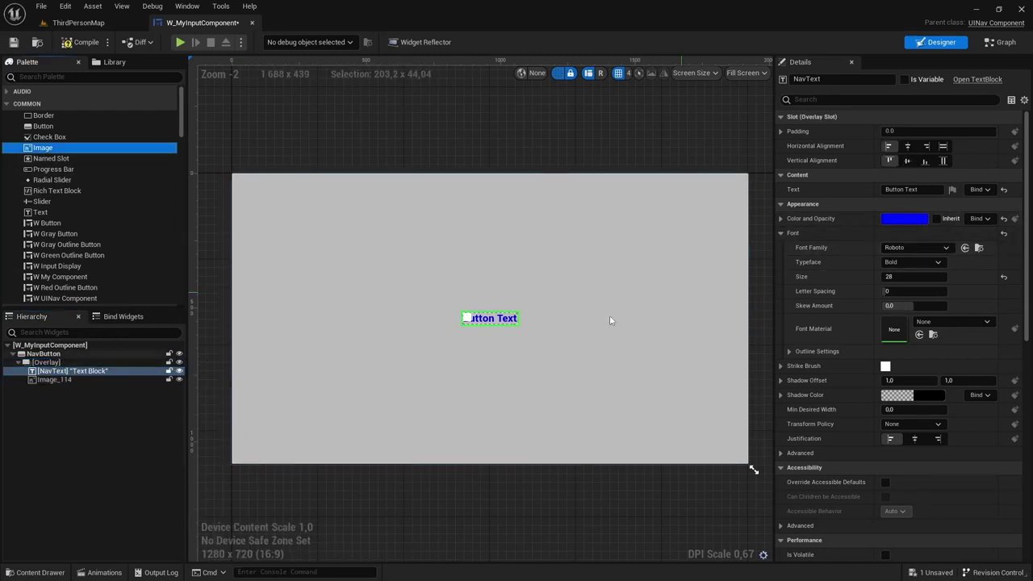
- Center the new image horizontally and vertically within the overlay, and compile the widget
{"action": "left_click", "coordinate": [54, 380]}
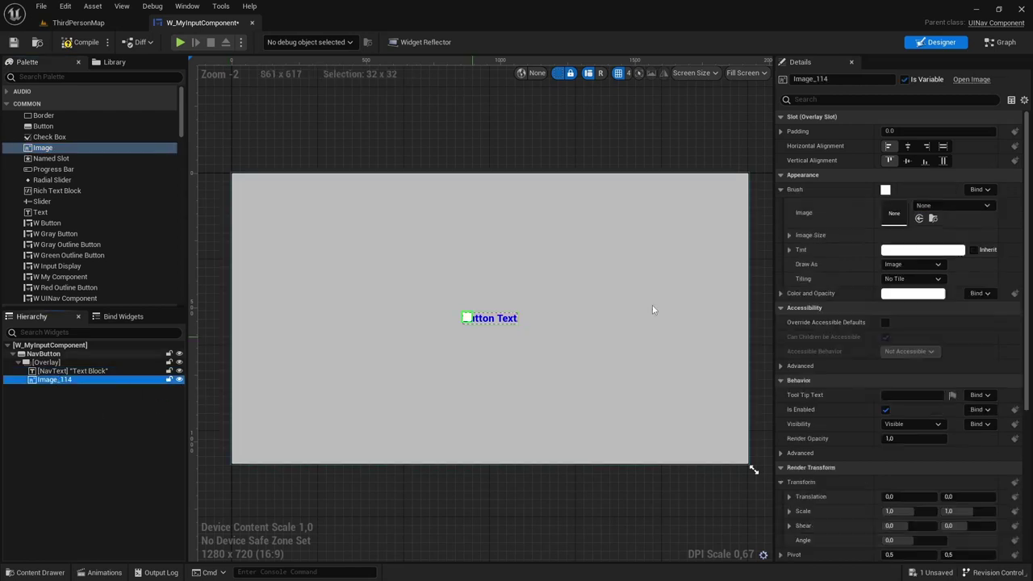
{"action": "left_click", "coordinate": [907, 147]}
{"action": "left_click", "coordinate": [907, 161]}
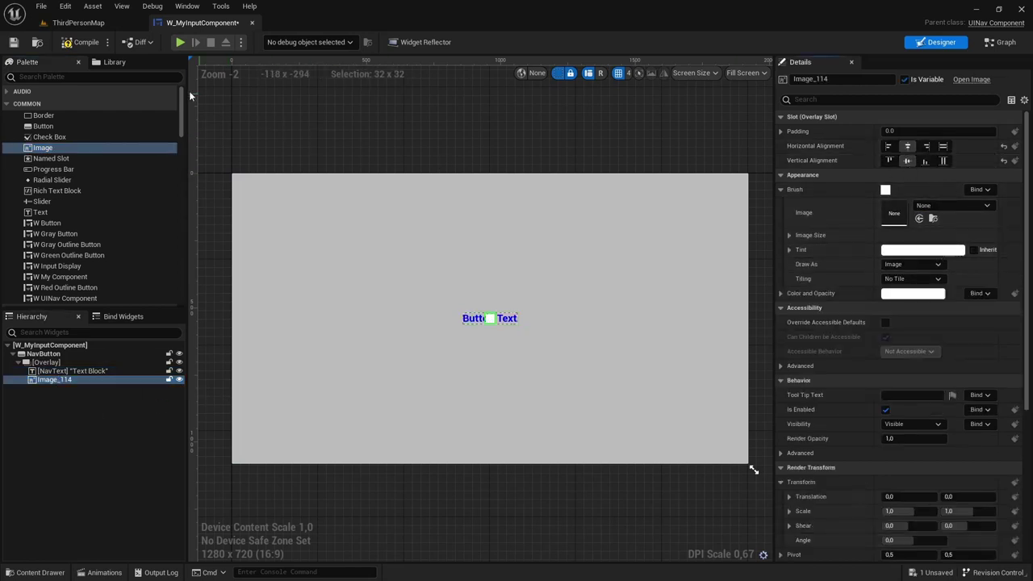
{"action": "left_click", "coordinate": [83, 43]}
{"action": "left_click", "coordinate": [70, 398]}
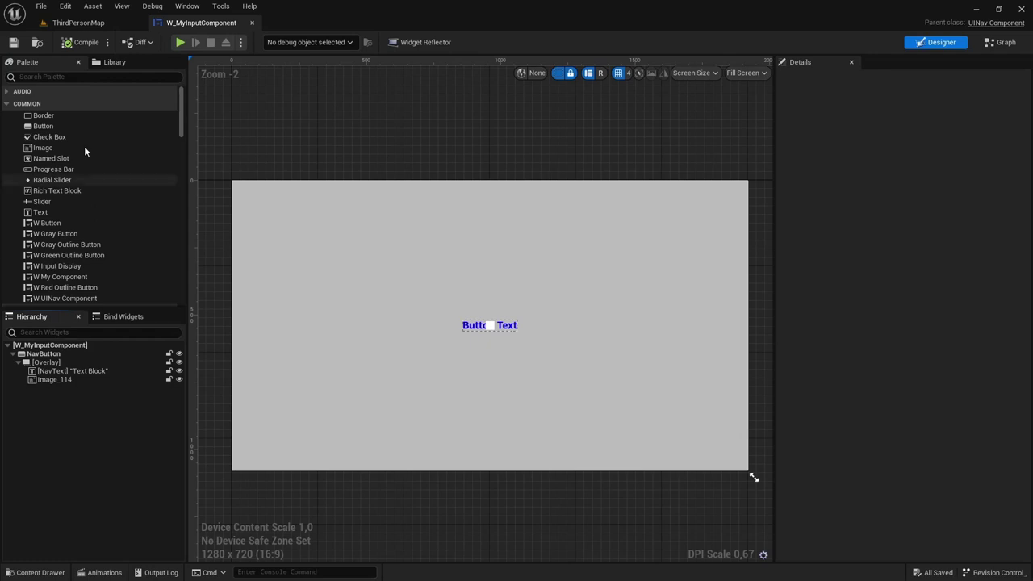
- Reparent the W_MyInputComponent blueprint to UINavInputComponent, compile it, and save
{"action": "left_click", "coordinate": [42, 7]}
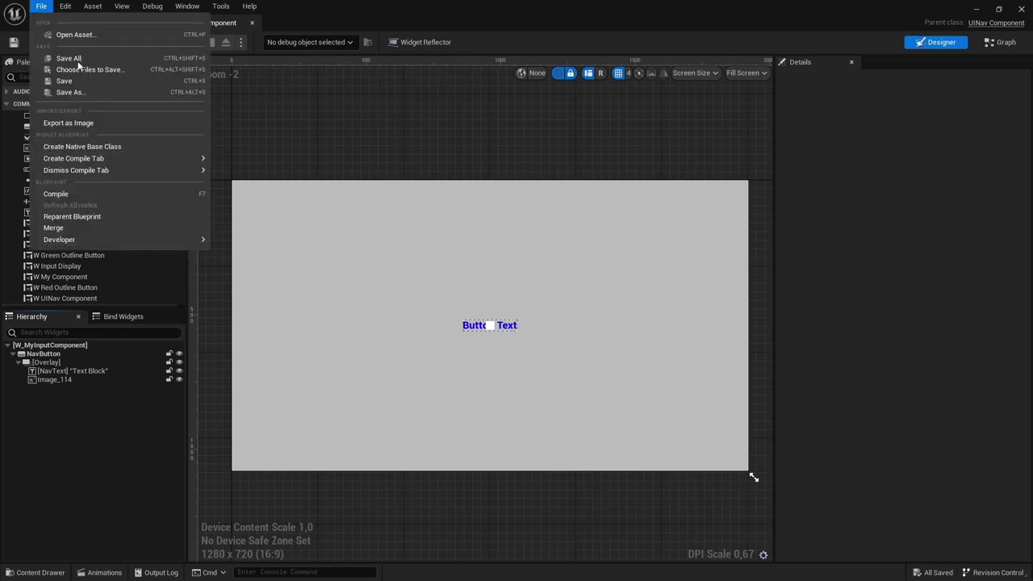
{"action": "left_click", "coordinate": [101, 216]}
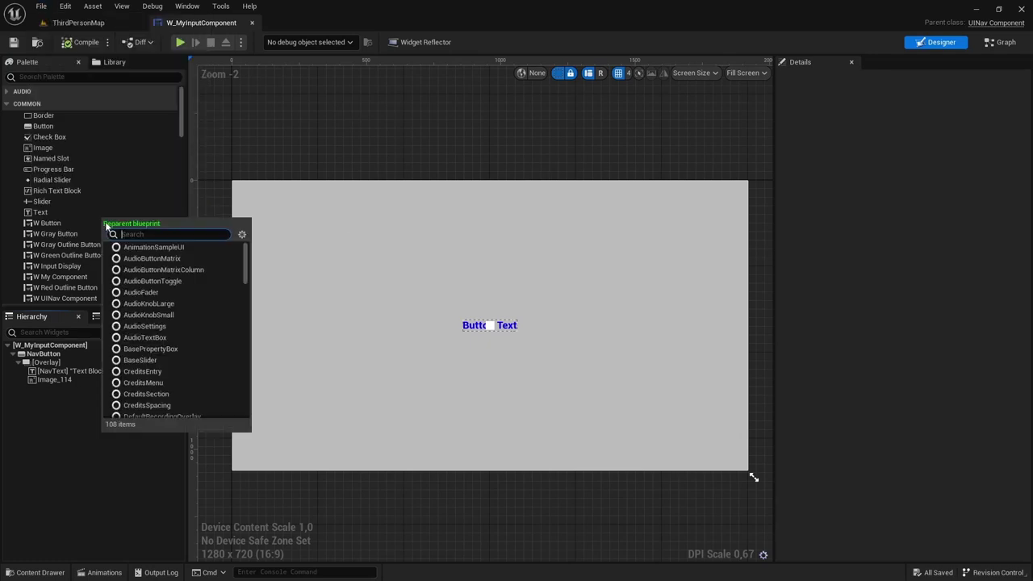
{"action": "type", "text": "uinavinput"}
{"action": "left_click", "coordinate": [188, 266]}
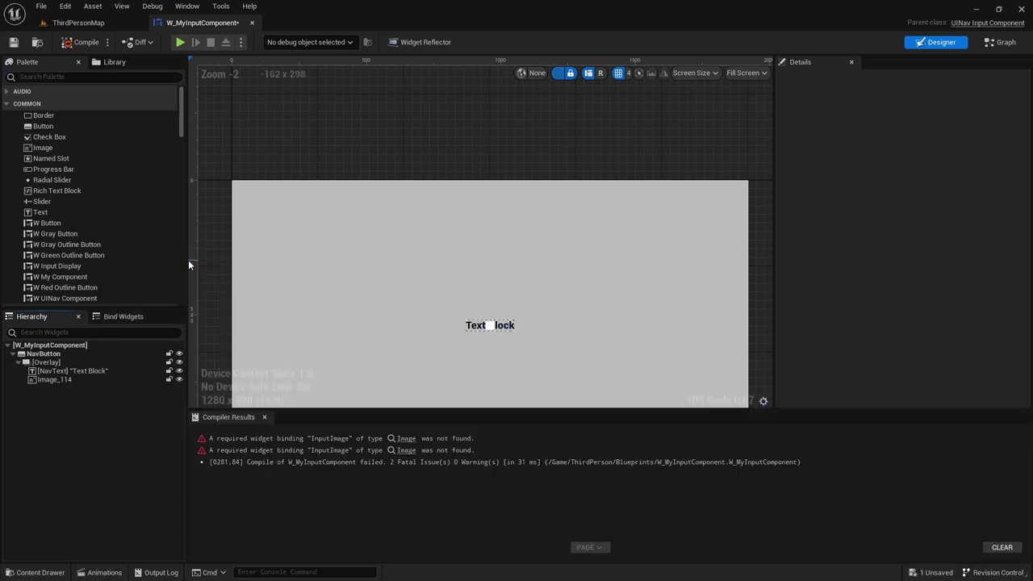
{"action": "left_click", "coordinate": [80, 42]}
{"action": "left_click", "coordinate": [13, 42]}
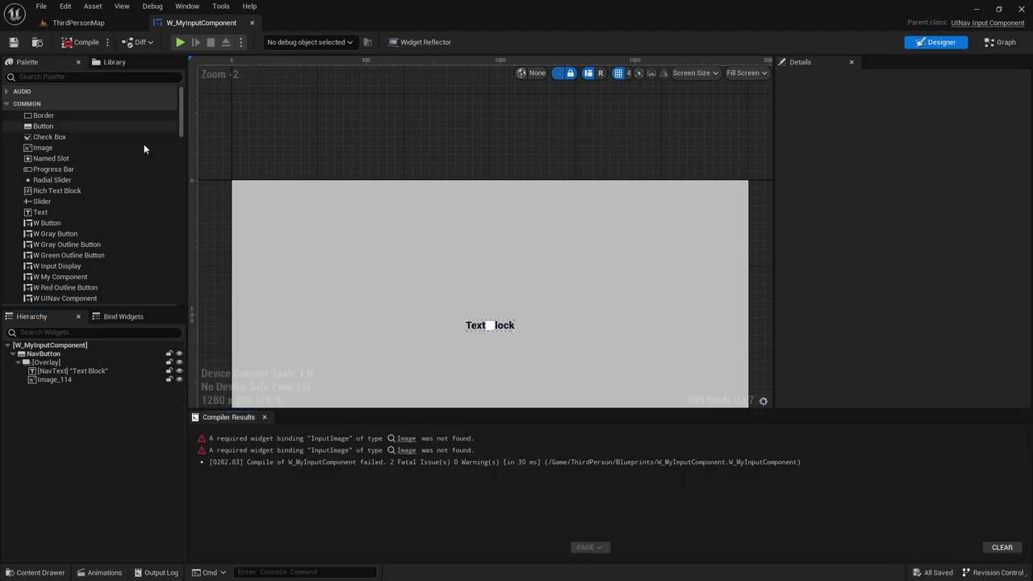
- Rename the image widget in the overlay to InputImage and recompile the blueprint
{"action": "left_click", "coordinate": [58, 379]}
{"action": "left_click", "coordinate": [58, 380]}
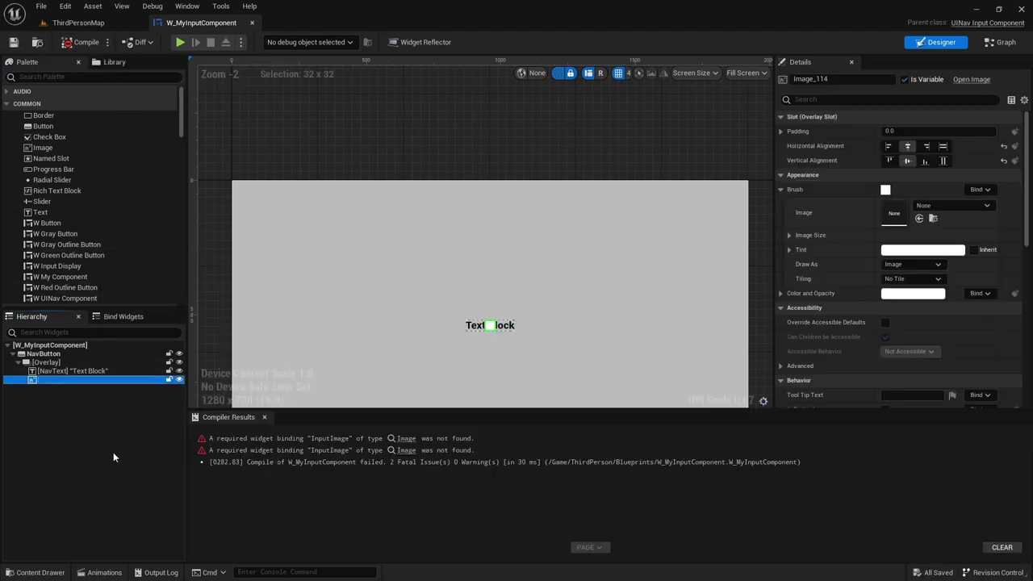
{"action": "type", "text": "InputImage"}
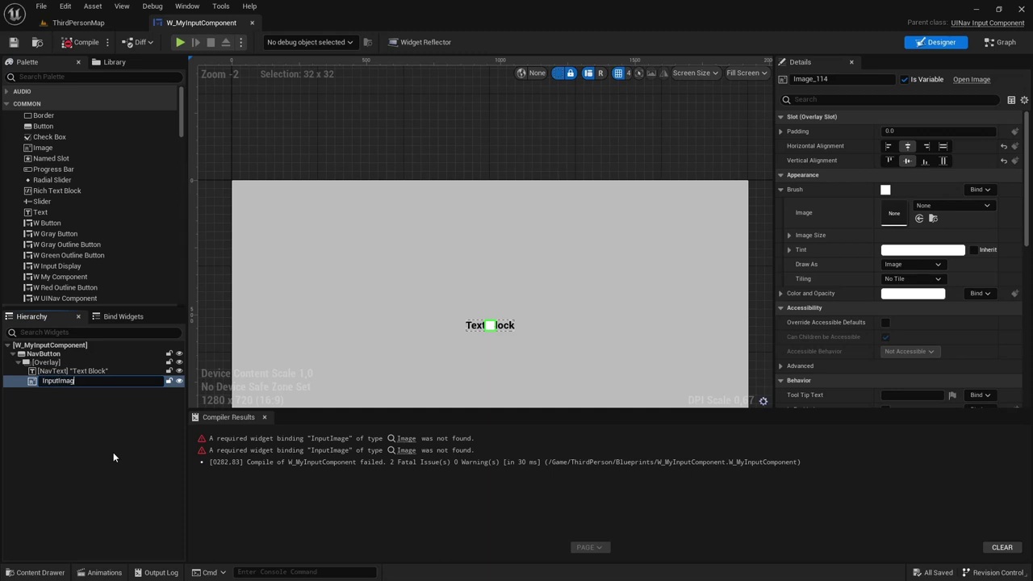
{"action": "key", "text": "Return"}
{"action": "left_click", "coordinate": [82, 42]}
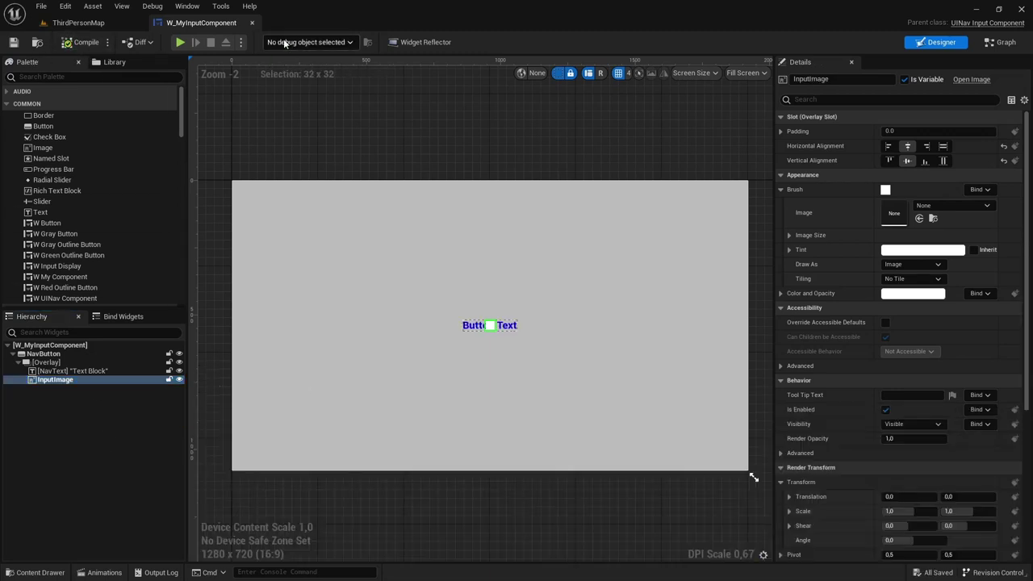
- Close the W_MyInputComponent editor and create a widget blueprint named W_MyInputBox in the Blueprints folder with UINavInputBox as parent class
{"action": "left_click", "coordinate": [254, 23]}
{"action": "key", "text": "ctrl+space"}
{"action": "right_click", "coordinate": [583, 426]}
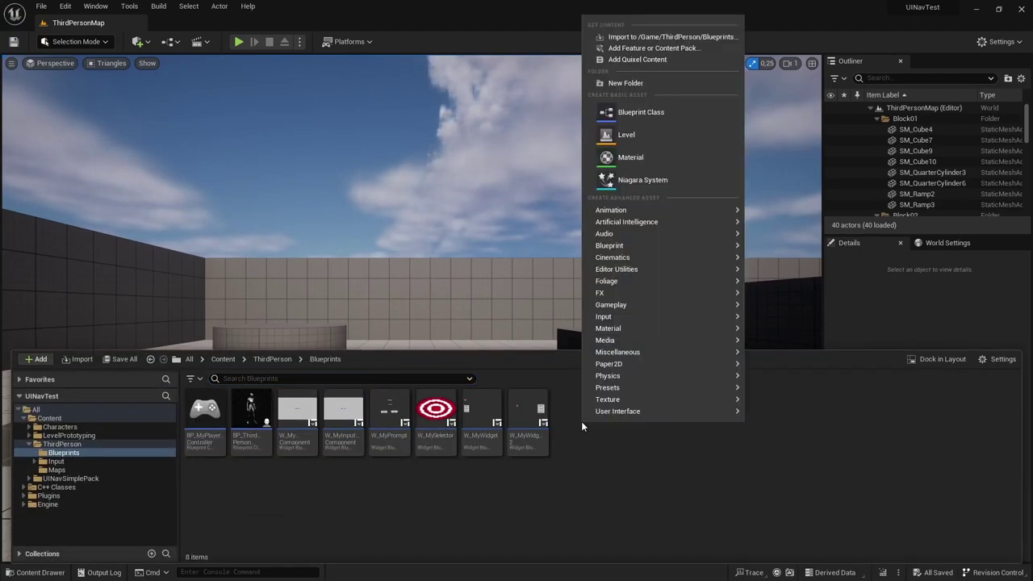
{"action": "mouse_move", "coordinate": [636, 412]}
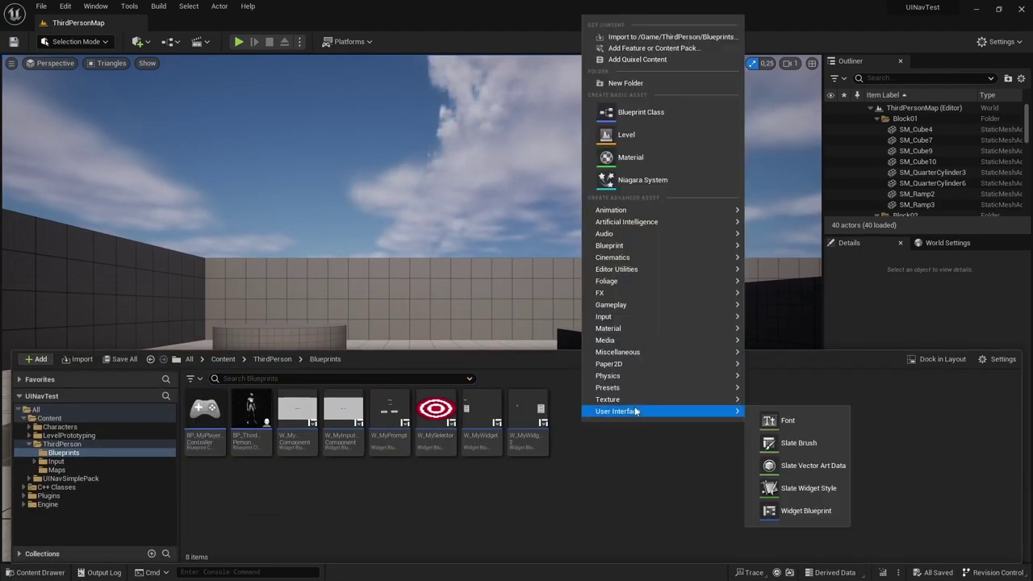
{"action": "left_click", "coordinate": [798, 515]}
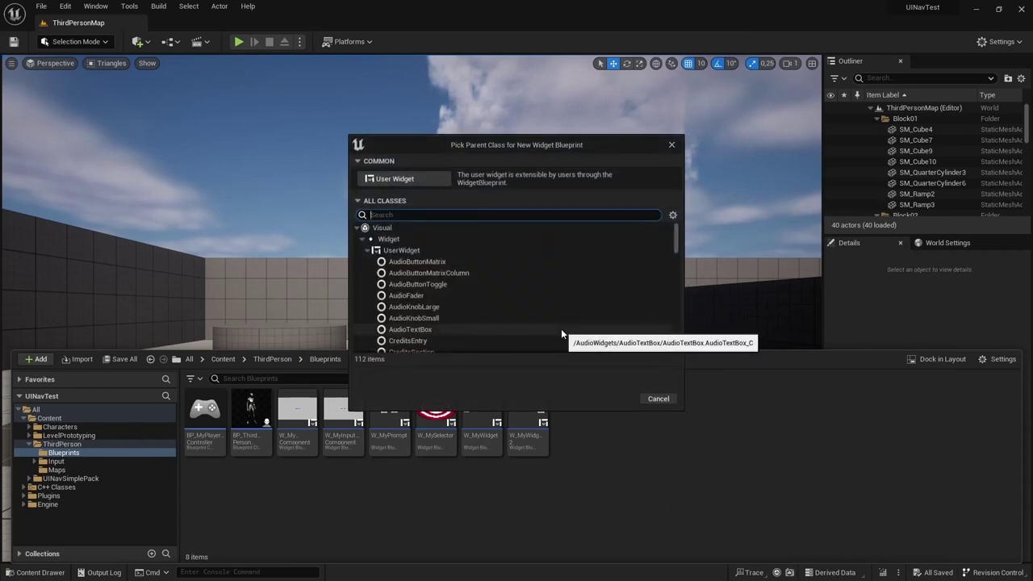
{"action": "type", "text": "uinavinput"}
{"action": "left_click", "coordinate": [458, 284]}
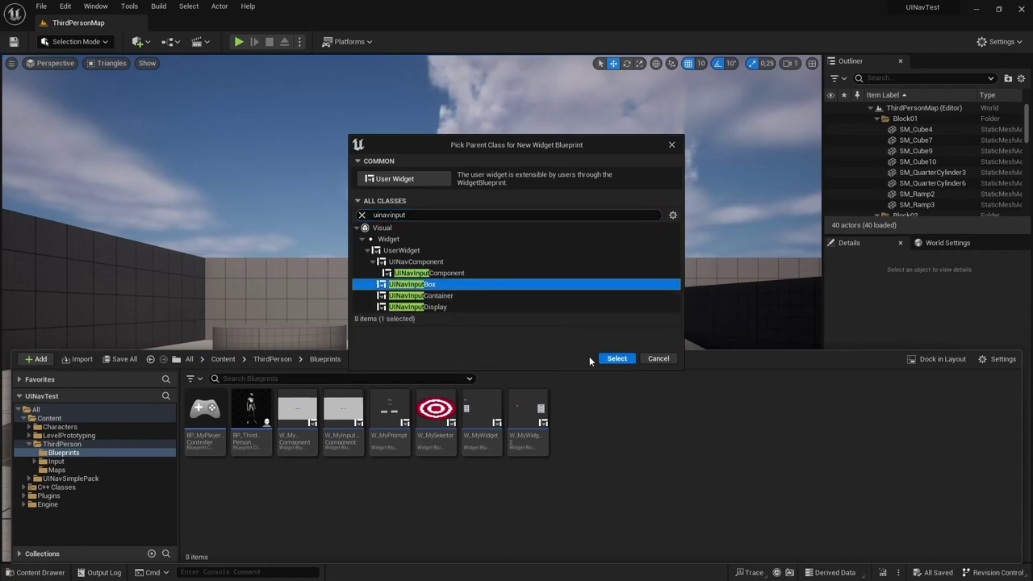
{"action": "left_click", "coordinate": [618, 357]}
{"action": "type", "text": "W_MyInputBox"}
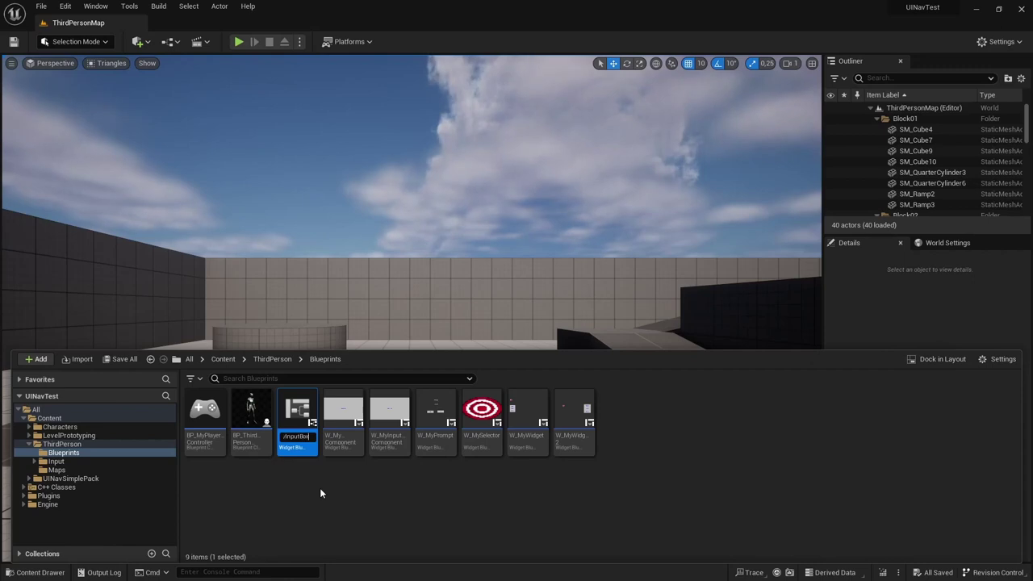
{"action": "key", "text": "Return"}
- Open the W_MyInputBox blueprint, compile it, and save it
{"action": "double_click", "coordinate": [349, 399]}
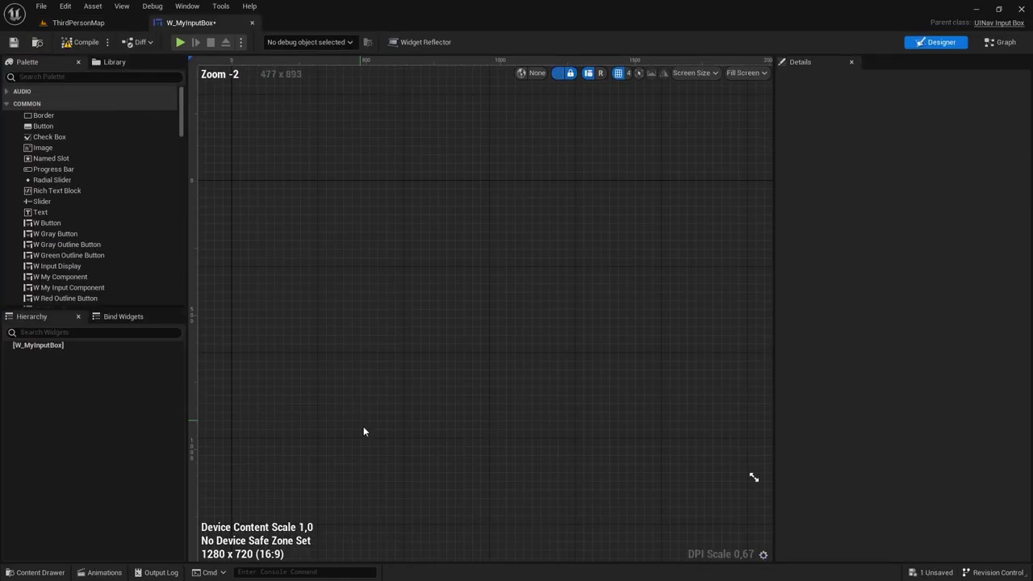
{"action": "left_click", "coordinate": [84, 44]}
{"action": "key", "text": "ctrl+s"}
- Add a W My Input Component widget under the W_MyInputBox root and rename it InputButton1
{"action": "scroll", "coordinate": [72, 166], "scroll_direction": "down", "scroll_amount": 3}
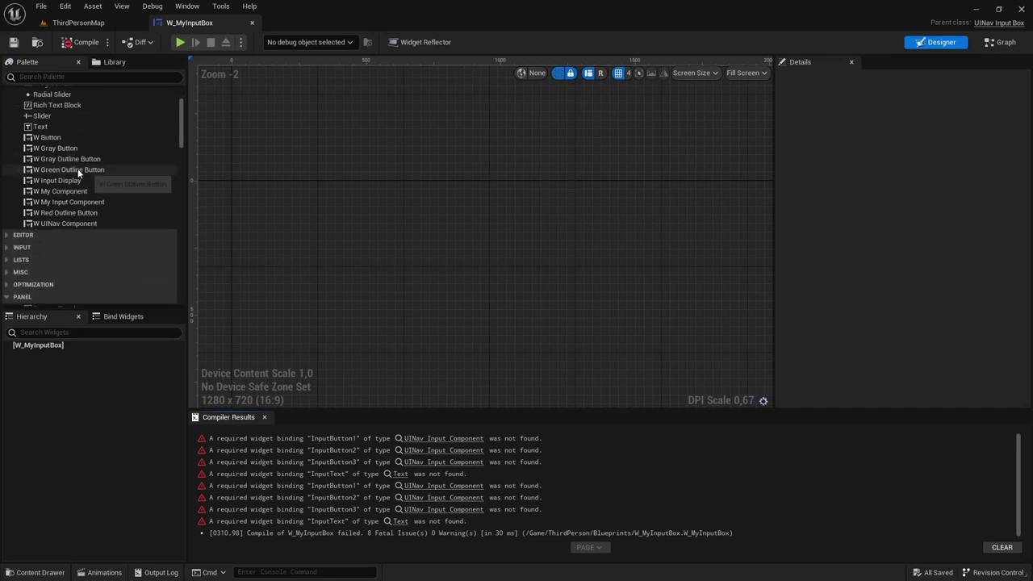
{"action": "left_click_drag", "start_coordinate": [68, 202], "coordinate": [63, 352]}
{"action": "key", "text": "F2"}
{"action": "type", "text": "InputButton1"}
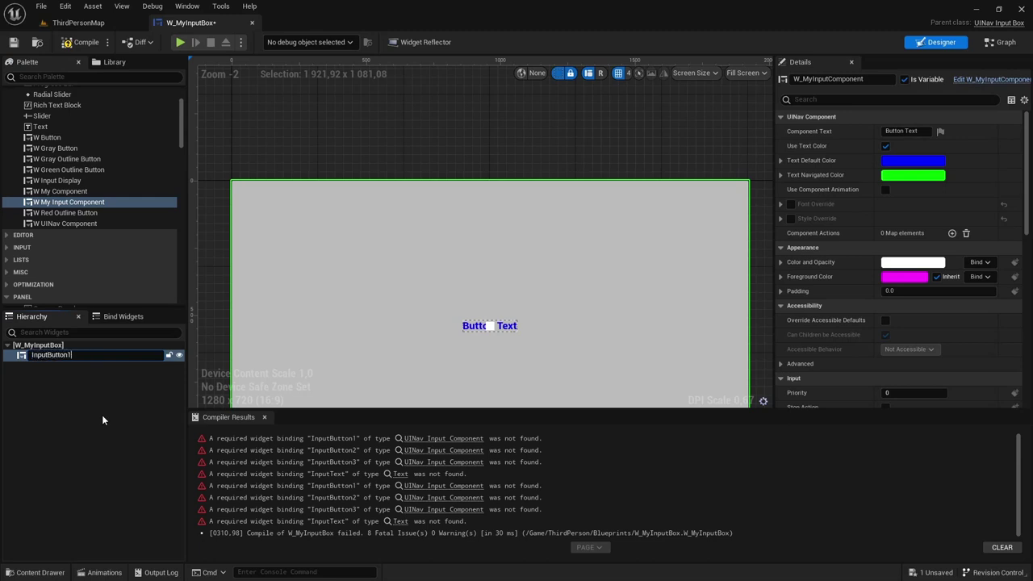
{"action": "key", "text": "Return"}
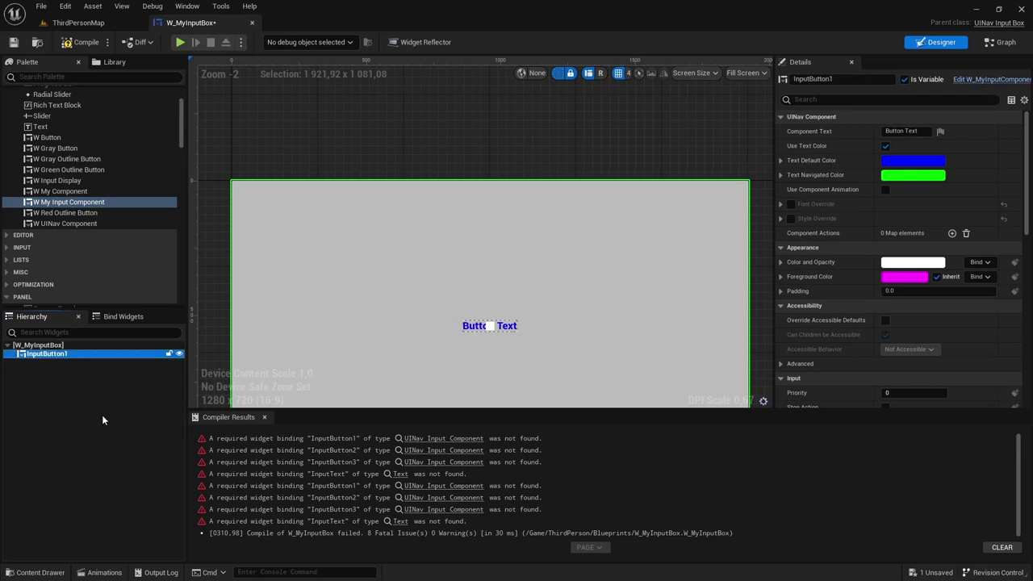
- Wrap InputButton1 with a Horizontal Box and duplicate the button twice inside that box
{"action": "right_click", "coordinate": [59, 360]}
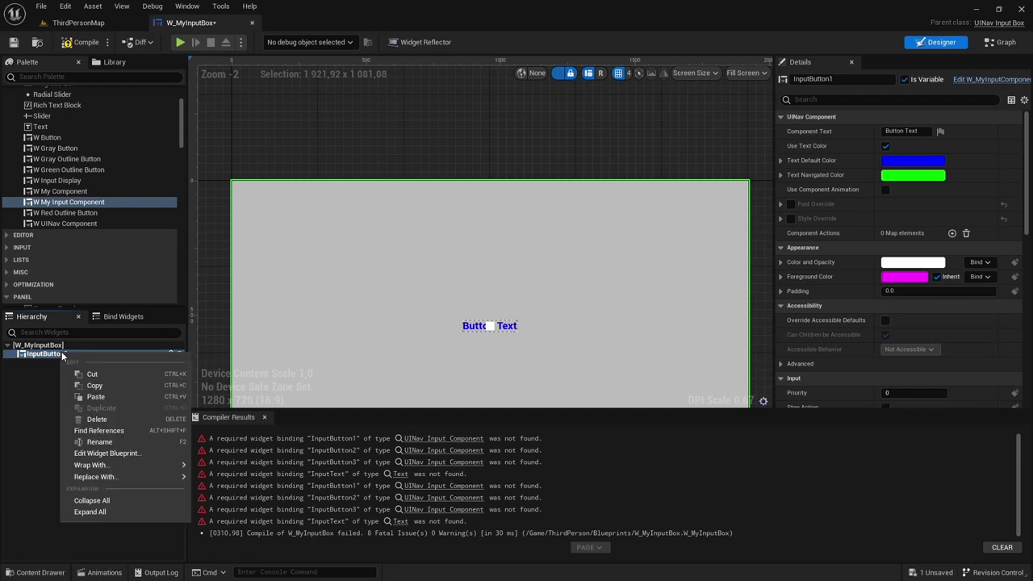
{"action": "mouse_move", "coordinate": [146, 464]}
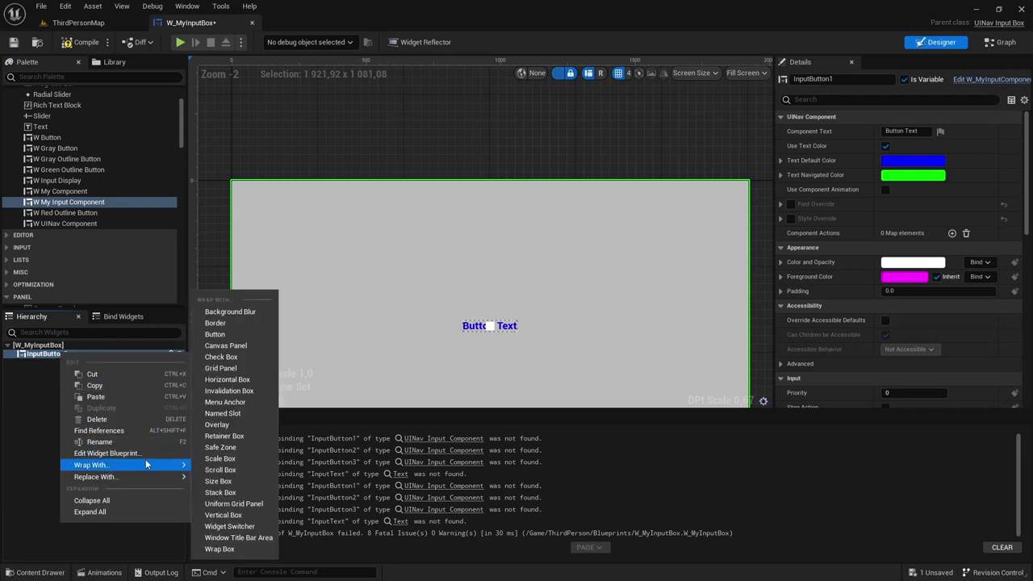
{"action": "left_click", "coordinate": [242, 381]}
{"action": "key", "text": "ctrl+d"}
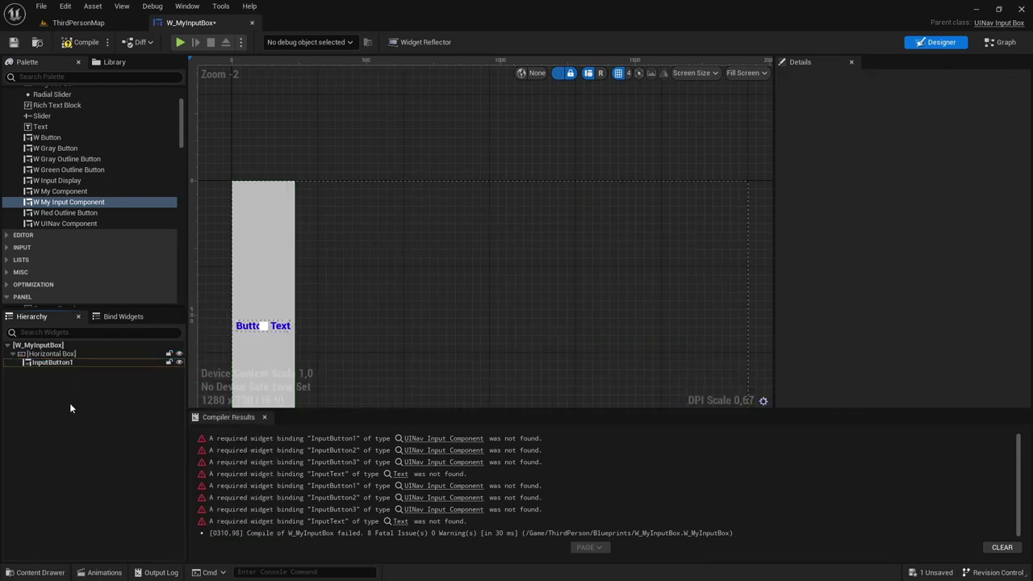
{"action": "key", "text": "ctrl+d"}
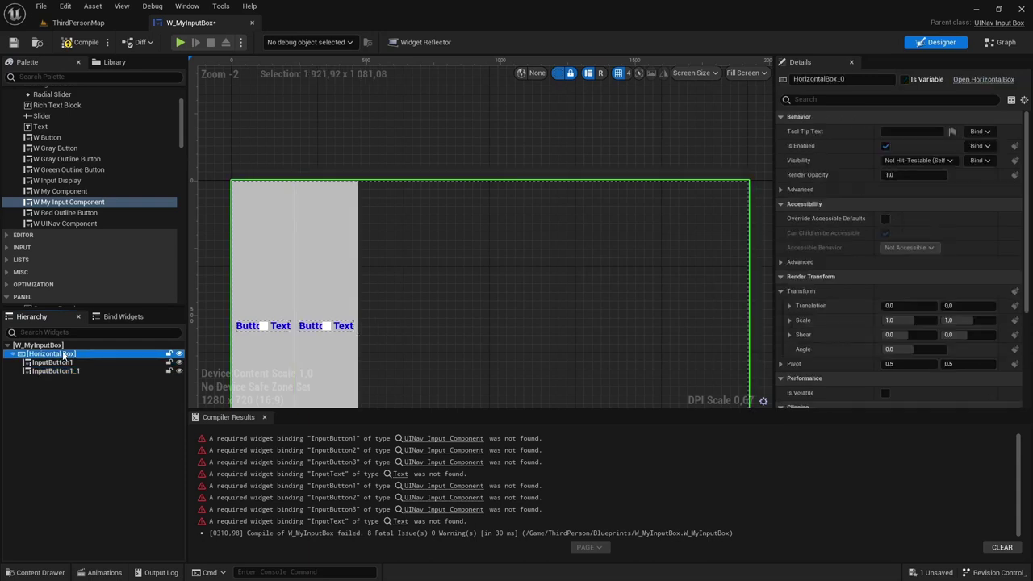
- Rename the first duplicate of InputButton1 to InputButton2
{"action": "key", "text": "F2"}
{"action": "key", "text": "End"}
{"action": "key", "text": "BackSpace"}
{"action": "key", "text": "BackSpace"}
{"action": "key", "text": "BackSpace"}
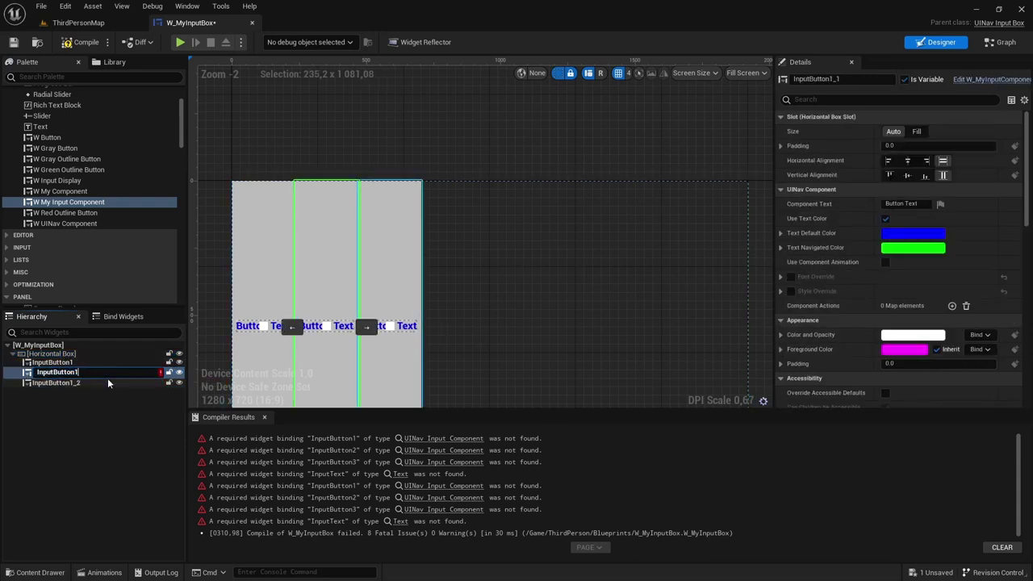
{"action": "type", "text": "2"}
{"action": "key", "text": "Return"}
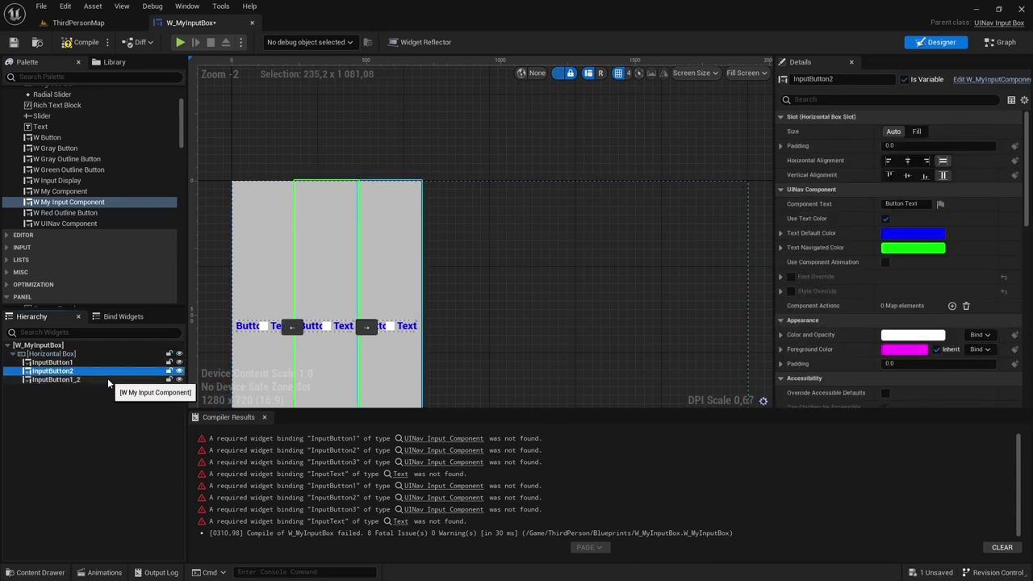
- Rename the remaining duplicate, InputButton1_2, to InputButton3
{"action": "left_click", "coordinate": [107, 379]}
{"action": "key", "text": "F2"}
{"action": "key", "text": "End"}
{"action": "key", "text": "BackSpace"}
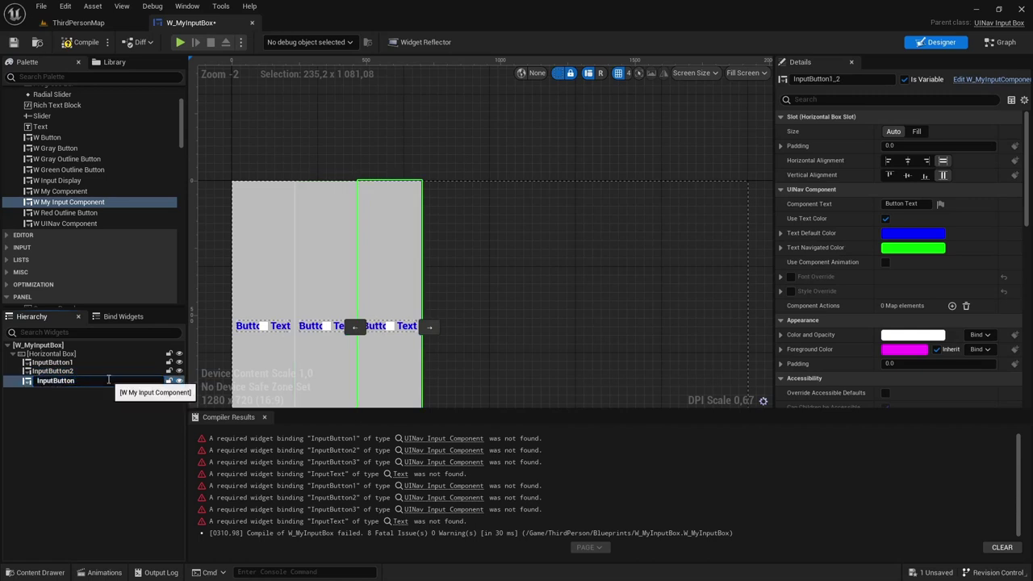
{"action": "type", "text": "3"}
{"action": "key", "text": "Return"}
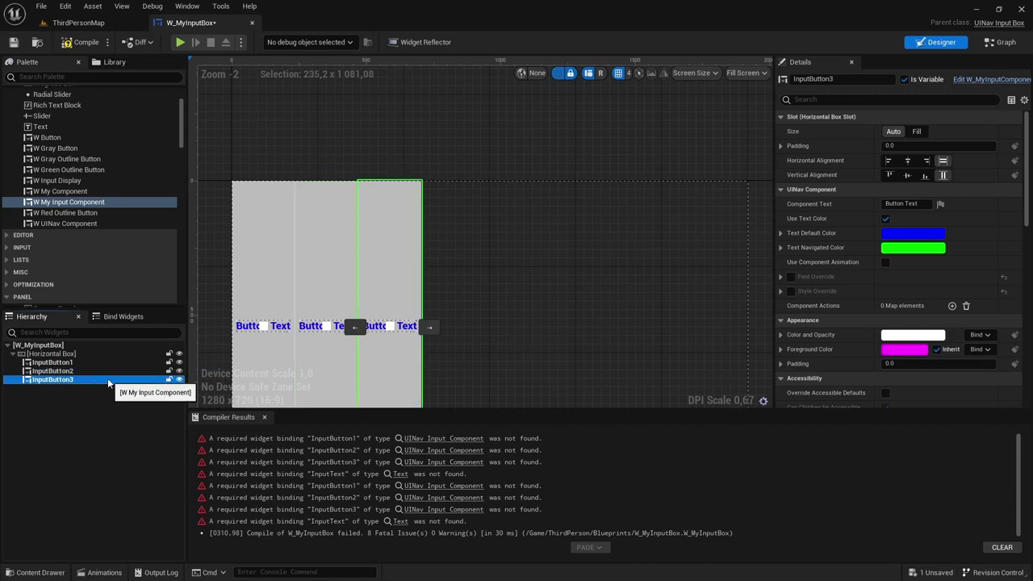
{"action": "left_click", "coordinate": [77, 357]}
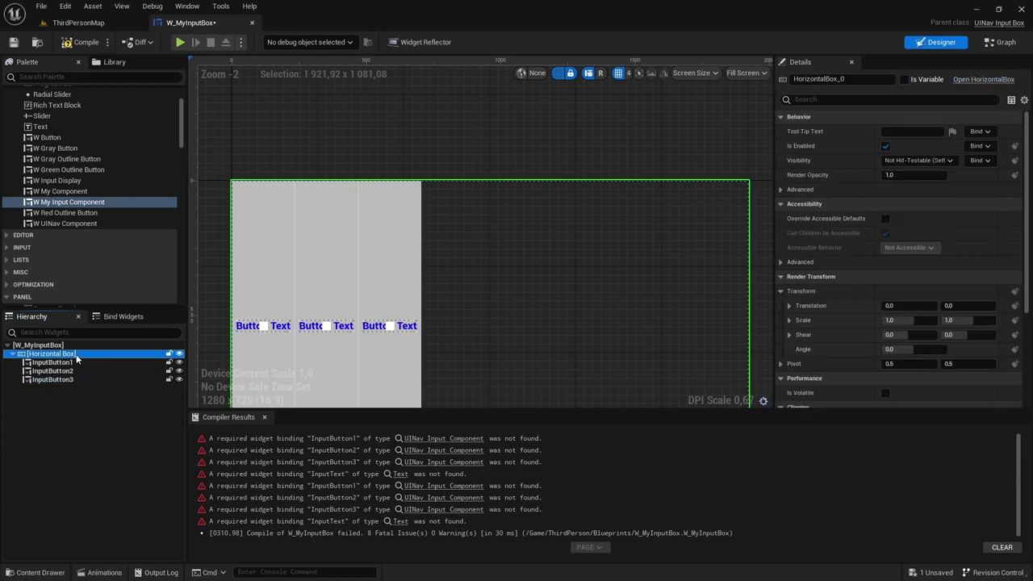
{"action": "right_click", "coordinate": [77, 357]}
{"action": "mouse_move", "coordinate": [137, 457]}
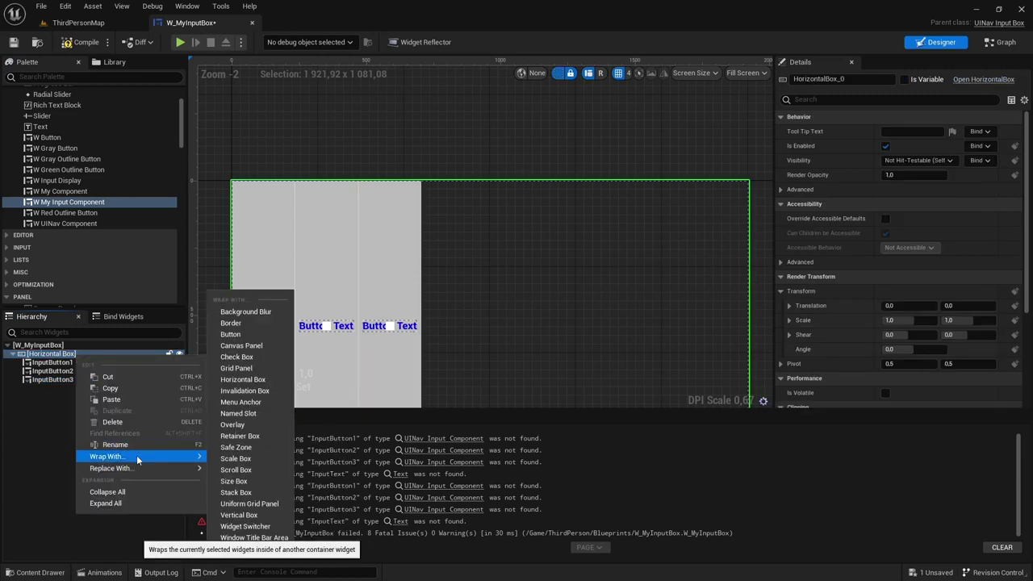
{"action": "left_click", "coordinate": [269, 380]}
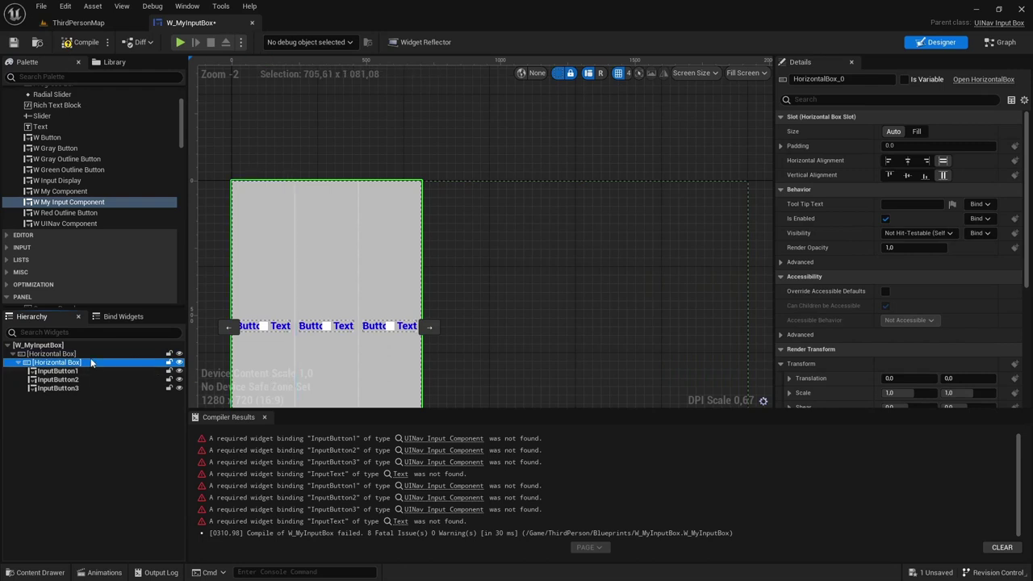
{"action": "key", "text": "ctrl+z"}
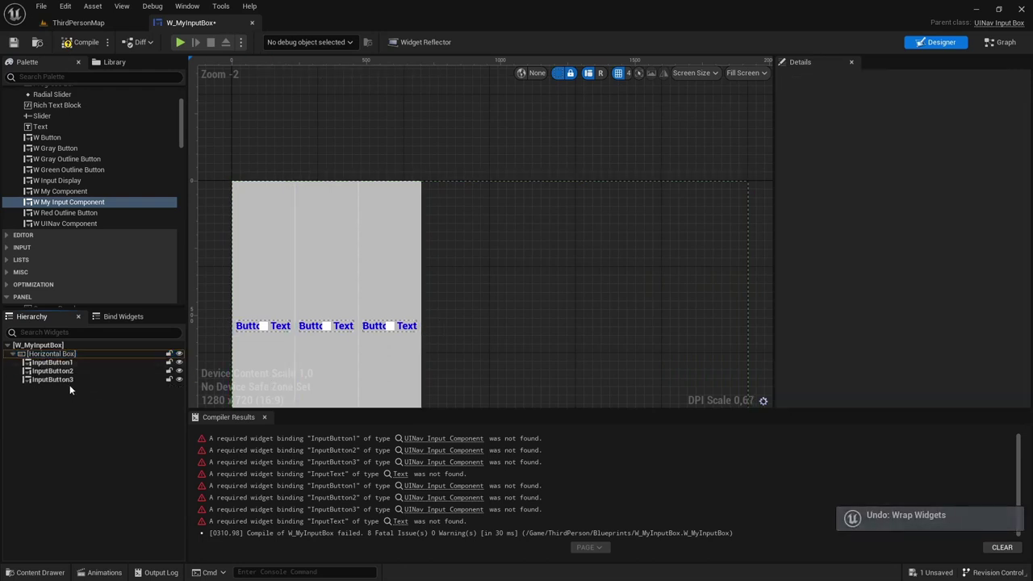
- Wrap the Horizontal Box that holds the three input buttons with another Horizontal Box
{"action": "left_click", "coordinate": [73, 355]}
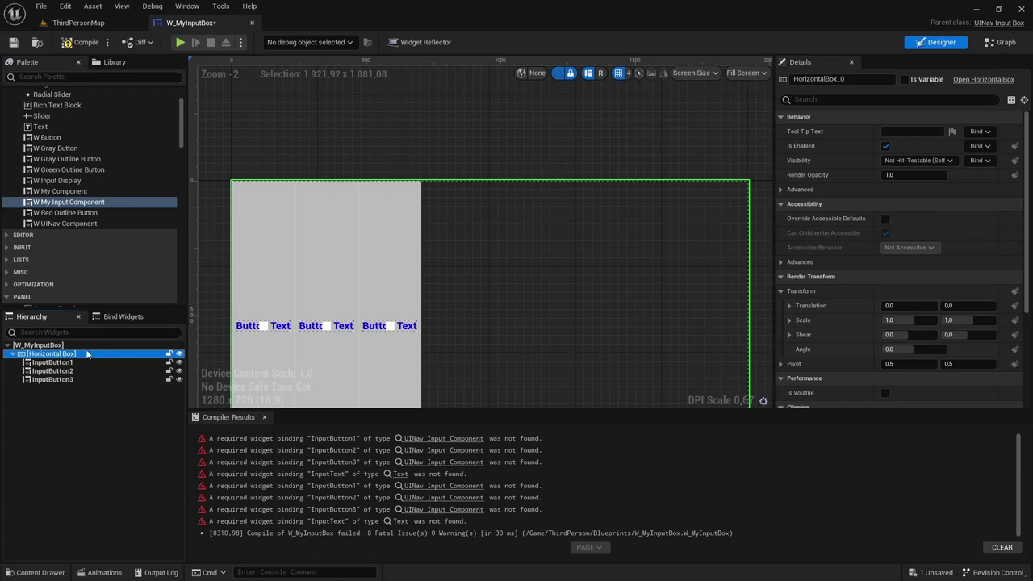
{"action": "right_click", "coordinate": [86, 356]}
{"action": "mouse_move", "coordinate": [161, 452]}
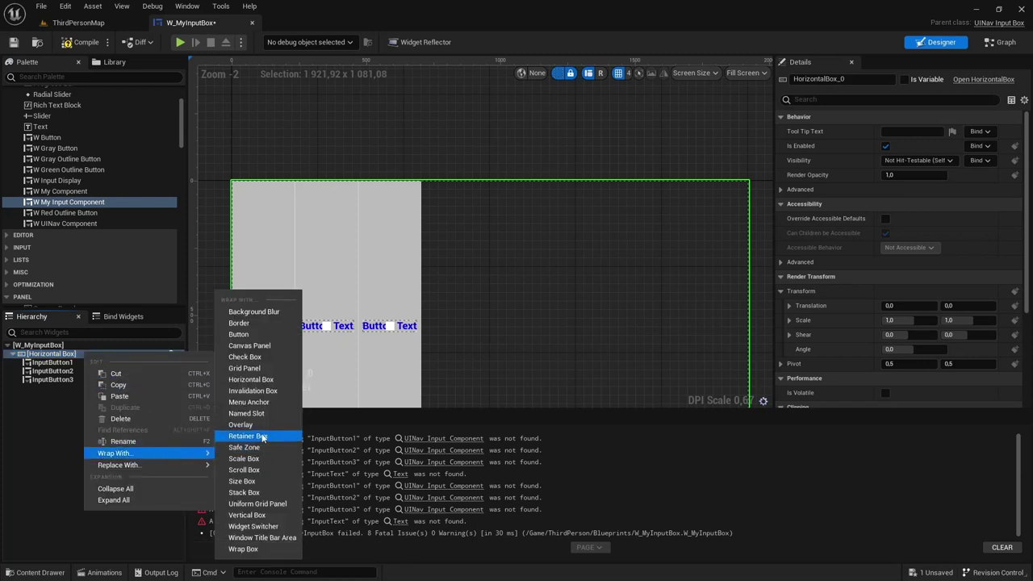
{"action": "left_click", "coordinate": [267, 379]}
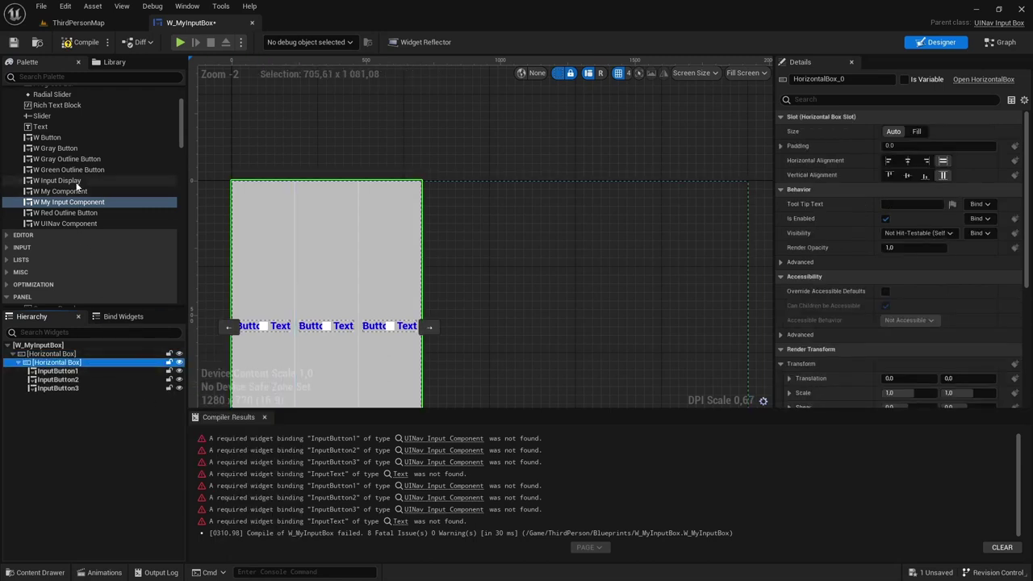
- Add a Text widget to the outer Horizontal Box, place it before the inner box, and rename it InputText
{"action": "scroll", "coordinate": [65, 186], "scroll_direction": "up", "scroll_amount": 1}
{"action": "left_click", "coordinate": [43, 146]}
{"action": "left_click_drag", "start_coordinate": [43, 147], "coordinate": [57, 356]}
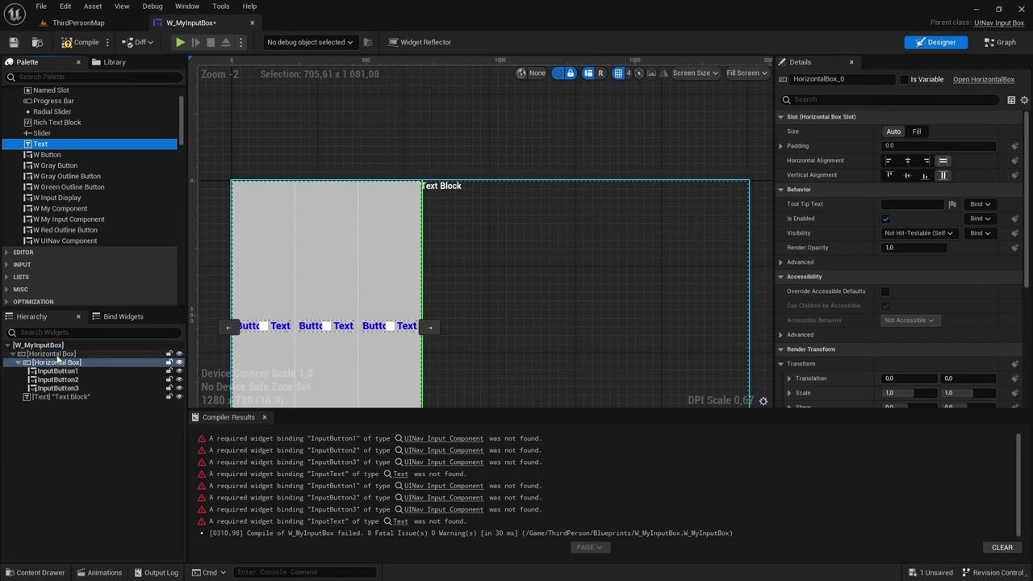
{"action": "left_click_drag", "start_coordinate": [65, 397], "coordinate": [59, 364]}
{"action": "key", "text": "F2"}
{"action": "type", "text": "InputText"}
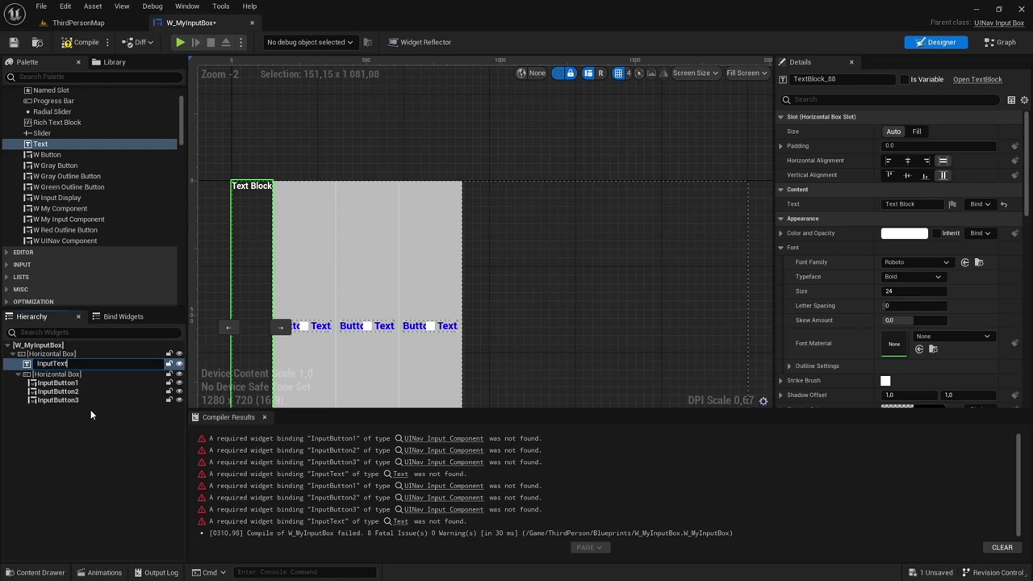
{"action": "key", "text": "Return"}
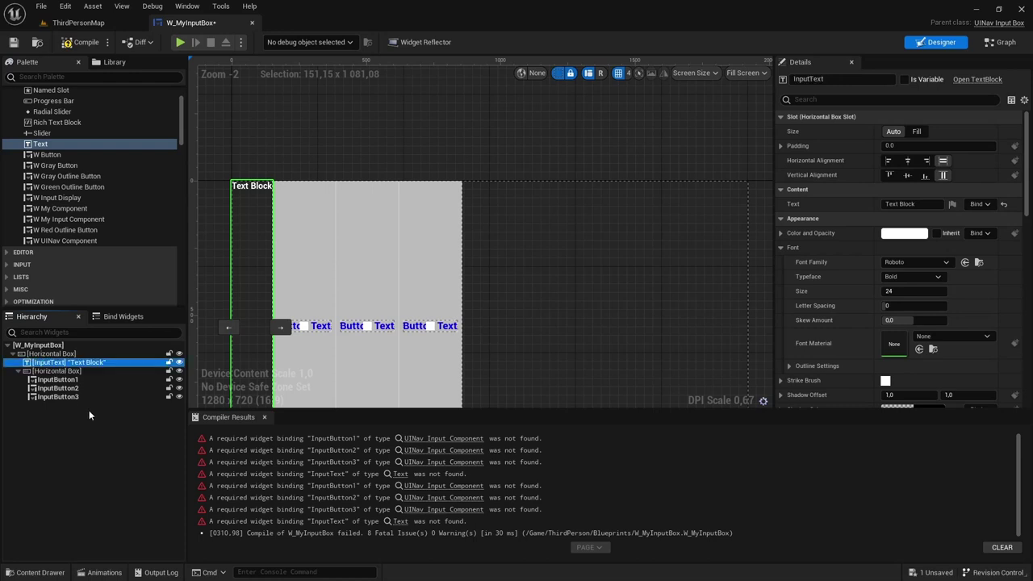
- Set the slot size of the inner Horizontal Box and of the InputText widget to Fill
{"action": "left_click", "coordinate": [73, 370]}
{"action": "left_click", "coordinate": [918, 133]}
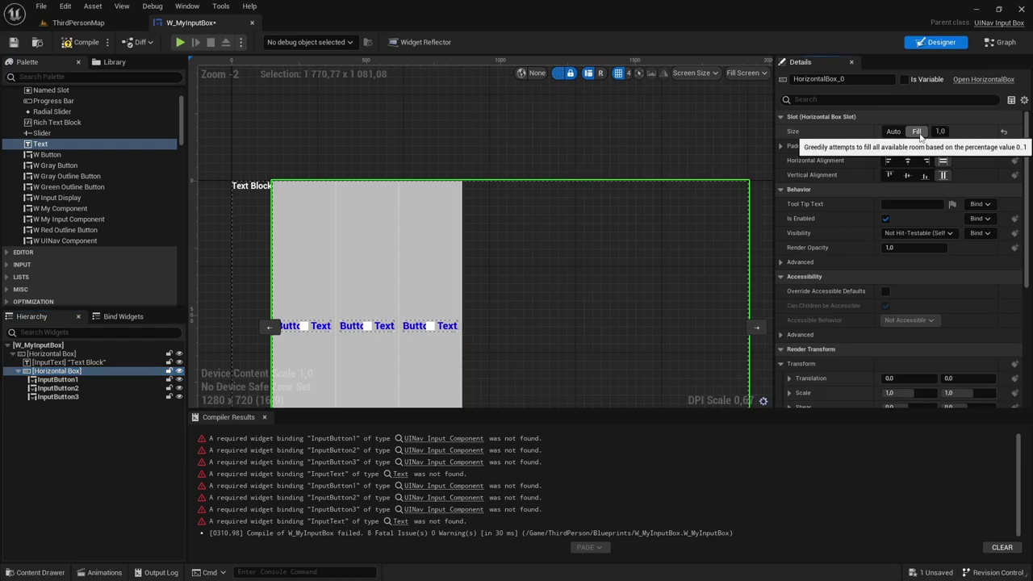
{"action": "left_click", "coordinate": [68, 363]}
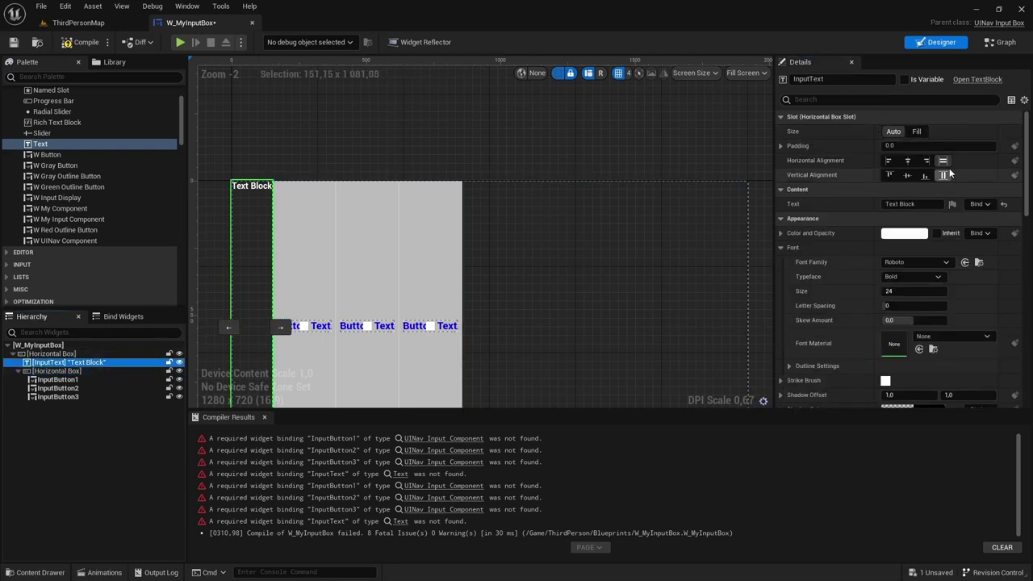
{"action": "left_click", "coordinate": [917, 132]}
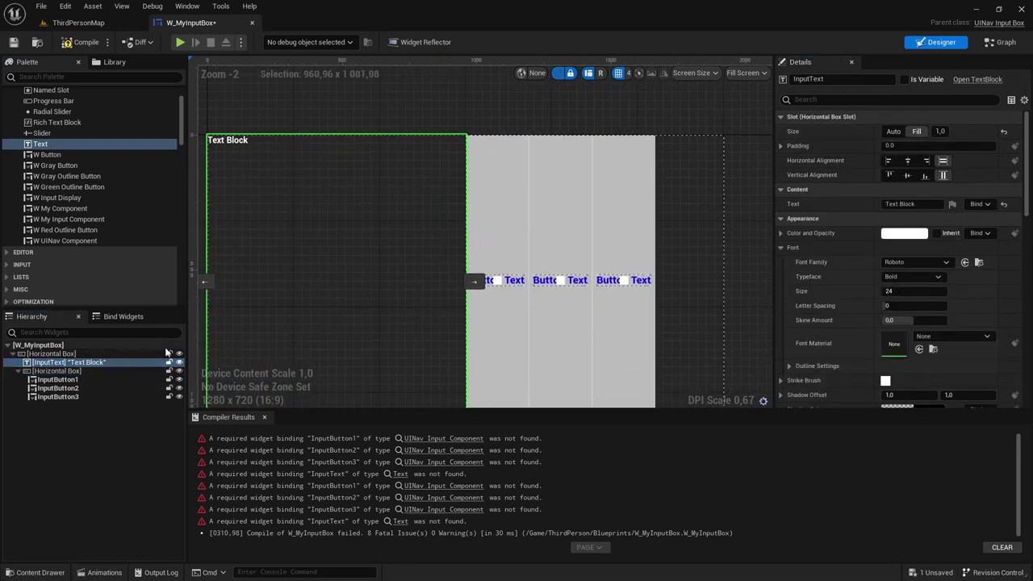
- Set the slot size of InputButton1, InputButton2 and InputButton3 to Fill, and compile and save the widget
{"action": "left_click", "coordinate": [79, 372]}
{"action": "left_click", "coordinate": [78, 379]}
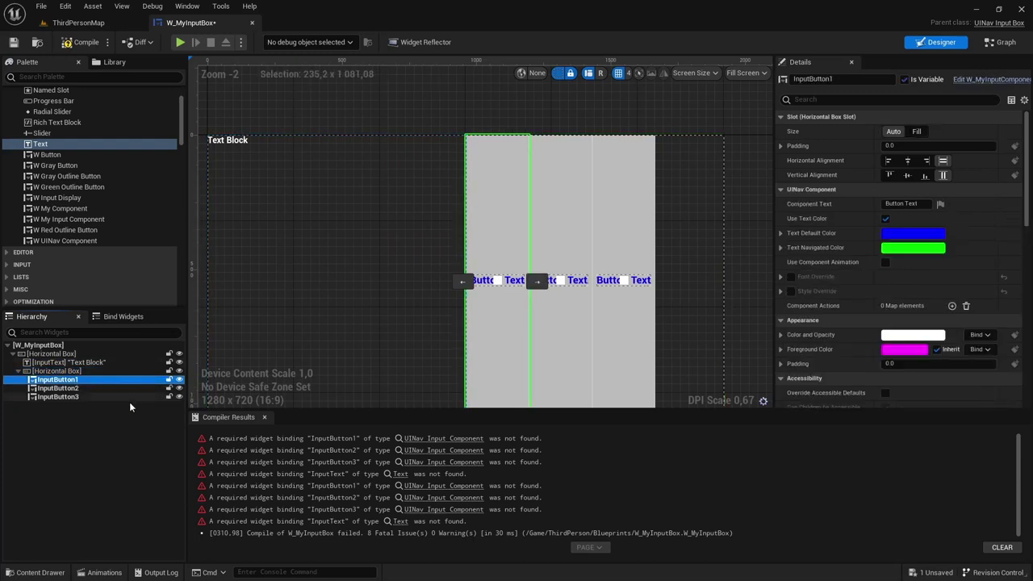
{"action": "left_click", "coordinate": [97, 397], "text": "shift"}
{"action": "left_click", "coordinate": [918, 132]}
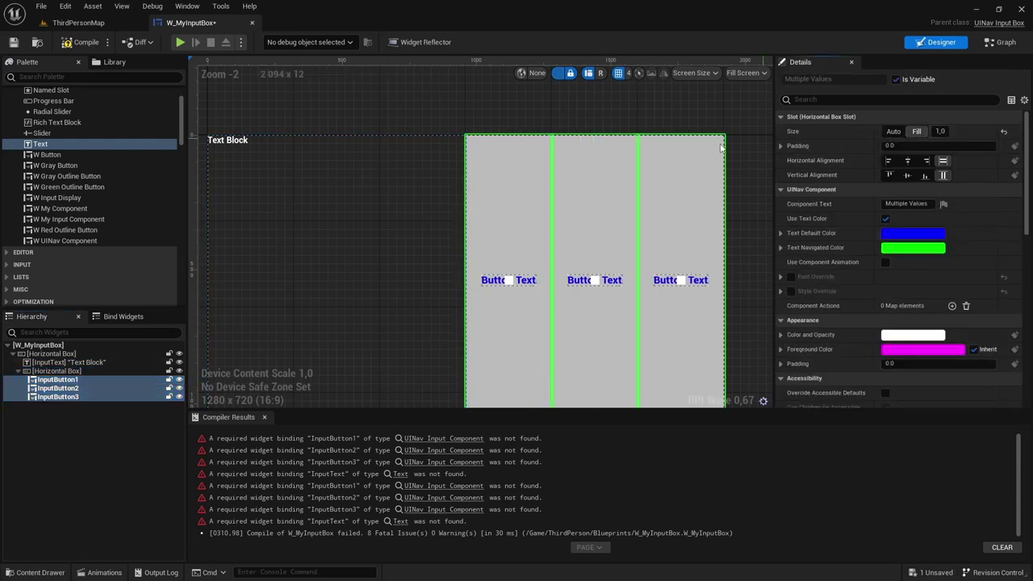
{"action": "left_click", "coordinate": [80, 42]}
{"action": "left_click", "coordinate": [102, 473]}
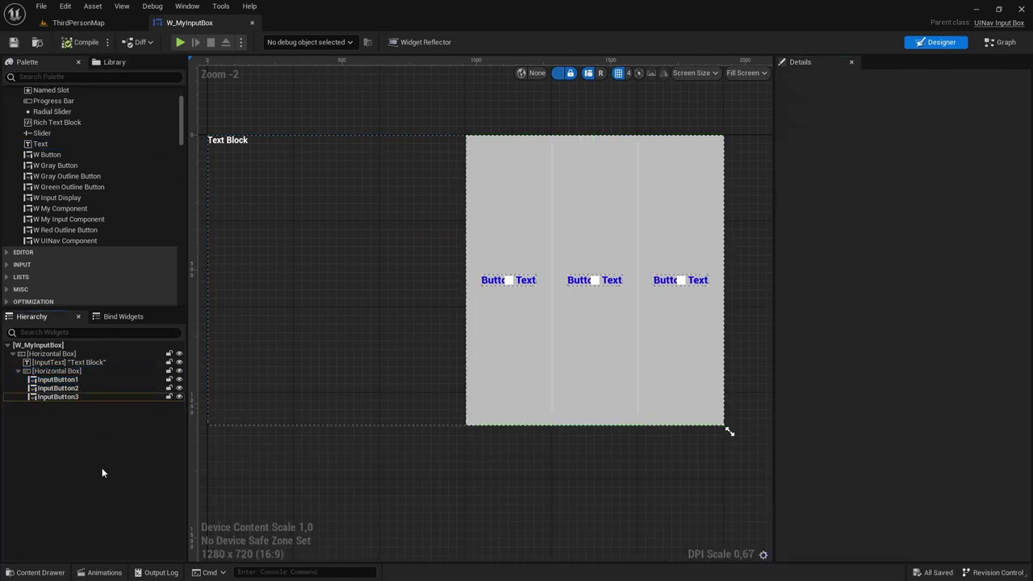
- Center InputText horizontally and vertically in its slot and set its text justification to center
{"action": "left_click", "coordinate": [108, 364]}
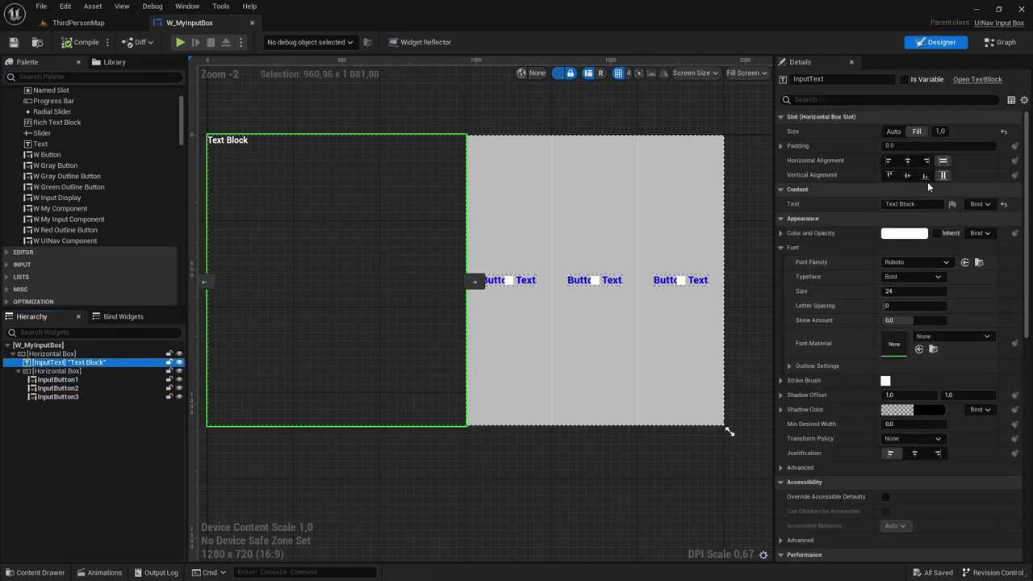
{"action": "left_click", "coordinate": [907, 160]}
{"action": "left_click", "coordinate": [907, 176]}
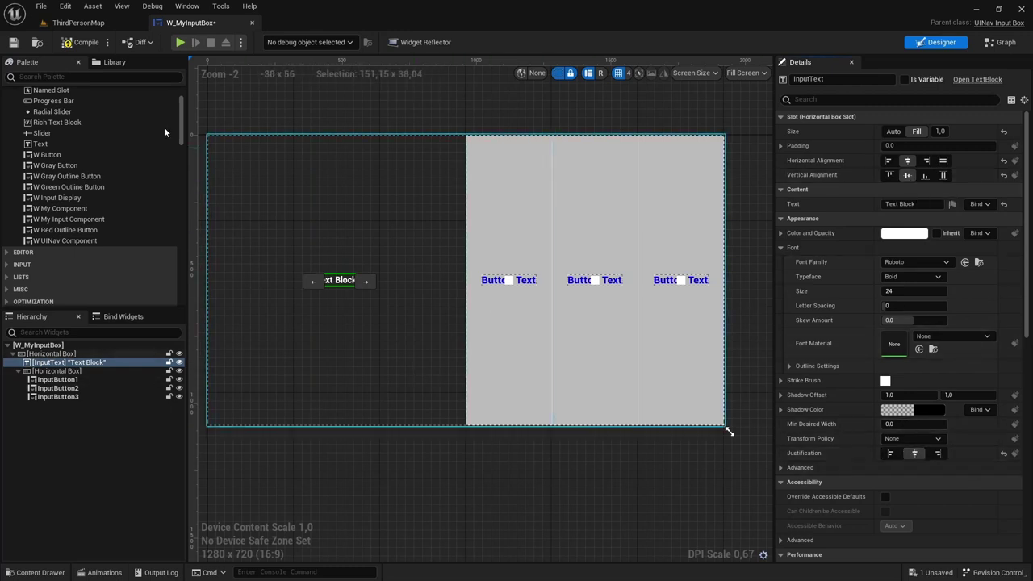
- Compile and save the W_MyInputBox widget, and close its editor
{"action": "left_click", "coordinate": [79, 42]}
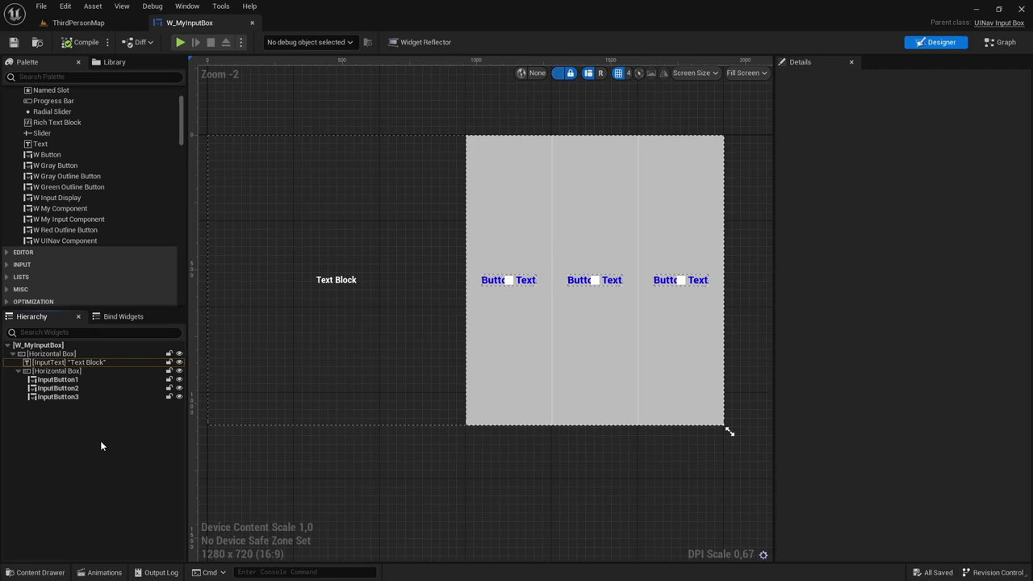
{"action": "left_click", "coordinate": [252, 23]}
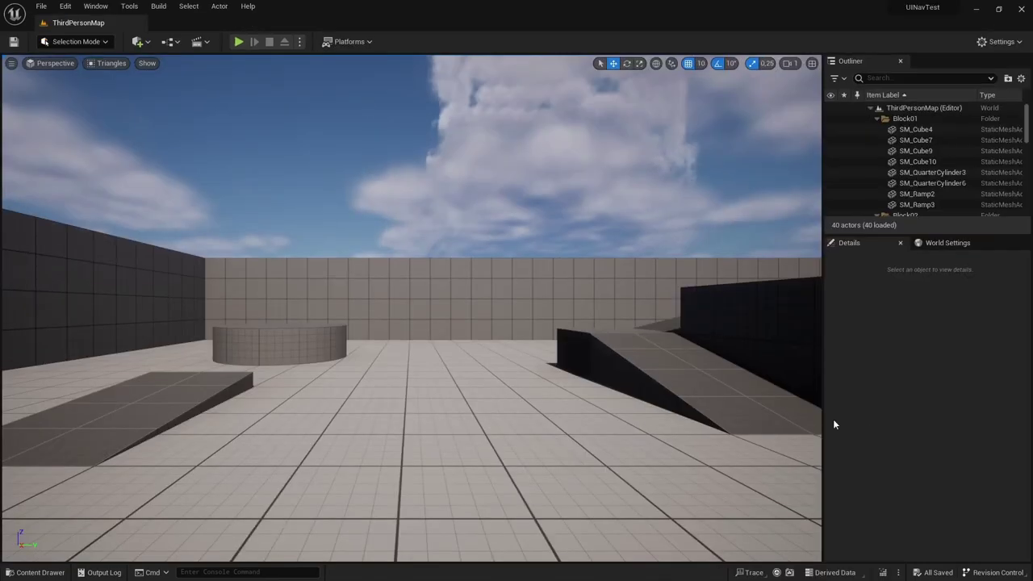
- Reparent the W_MyPrompt widget blueprint to SwapKeysWidget and close its editor
{"action": "key", "text": "ctrl+space"}
{"action": "left_click", "coordinate": [621, 505]}
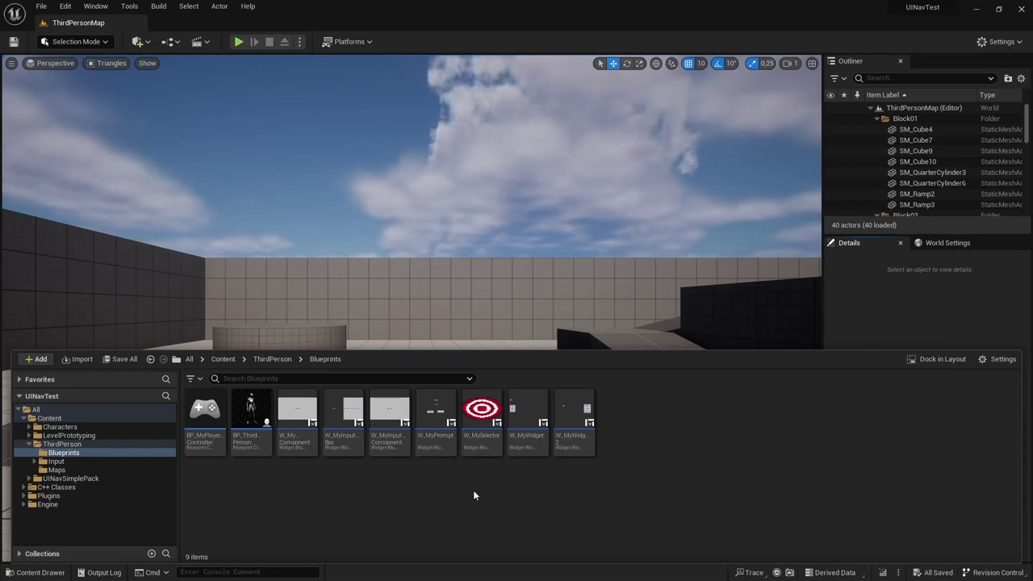
{"action": "double_click", "coordinate": [435, 413]}
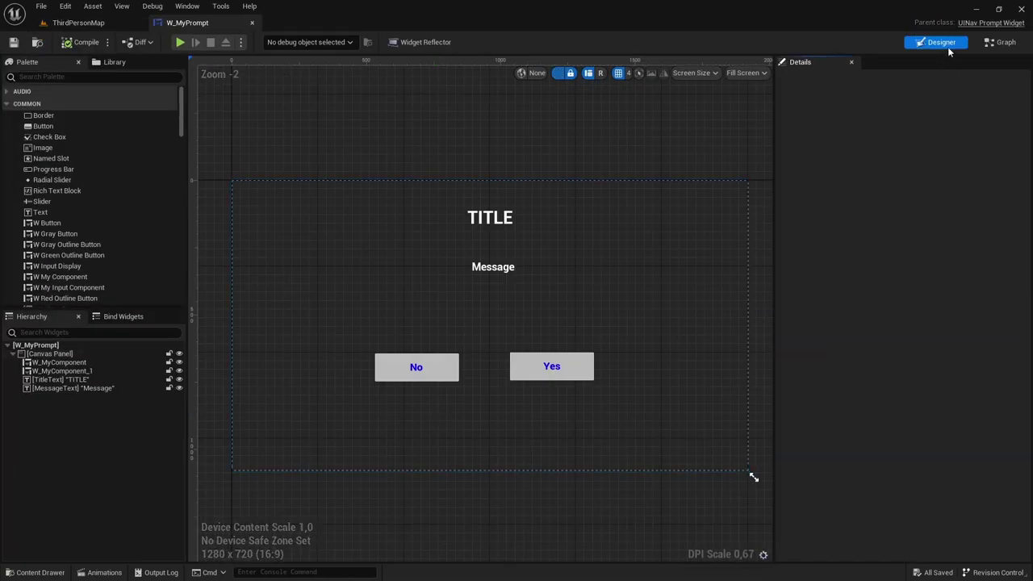
{"action": "left_click", "coordinate": [41, 8]}
{"action": "left_click", "coordinate": [89, 214]}
{"action": "type", "text": "swap"}
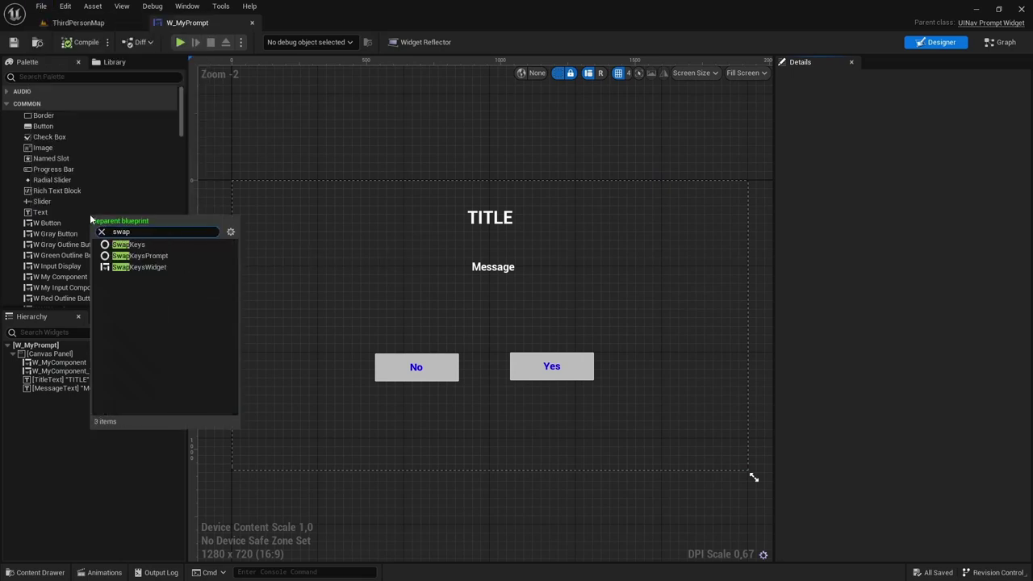
{"action": "left_click", "coordinate": [170, 267]}
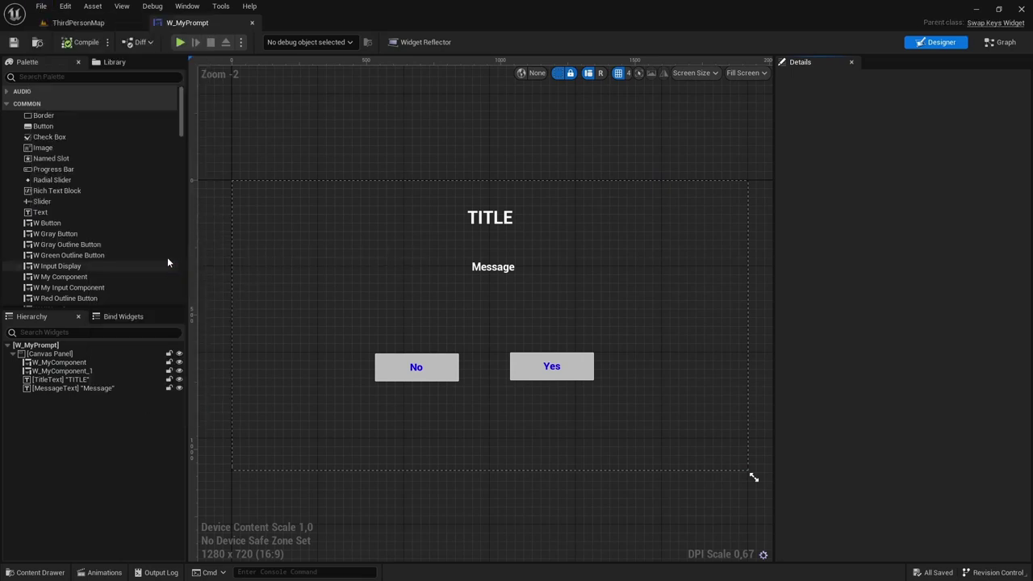
{"action": "left_click", "coordinate": [251, 24]}
- Create a Widget Blueprint with parent class UINavInputContainer in the Blueprints folder and name it W_MyInputContainer
{"action": "key", "text": "ctrl+space"}
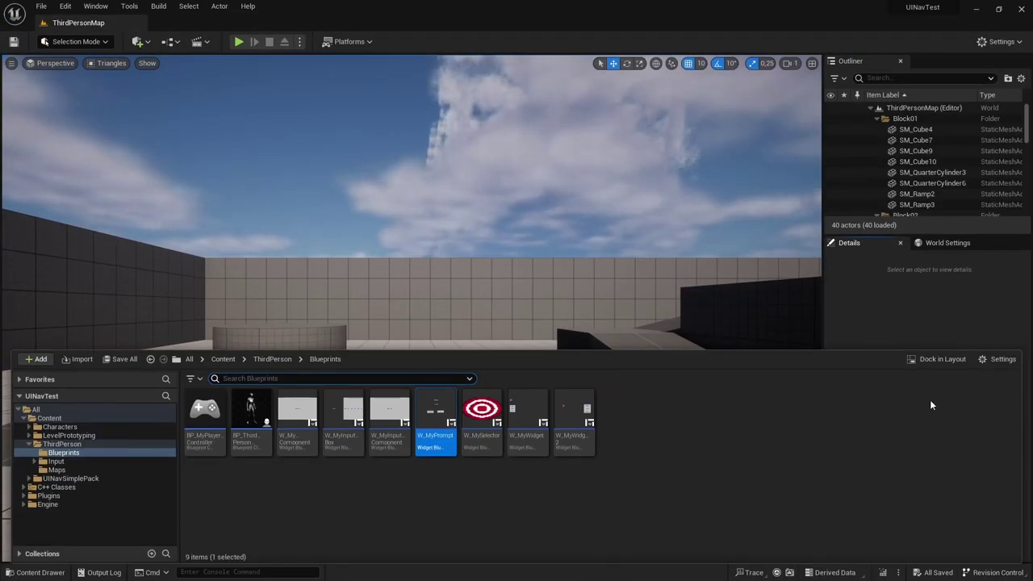
{"action": "left_click", "coordinate": [663, 434]}
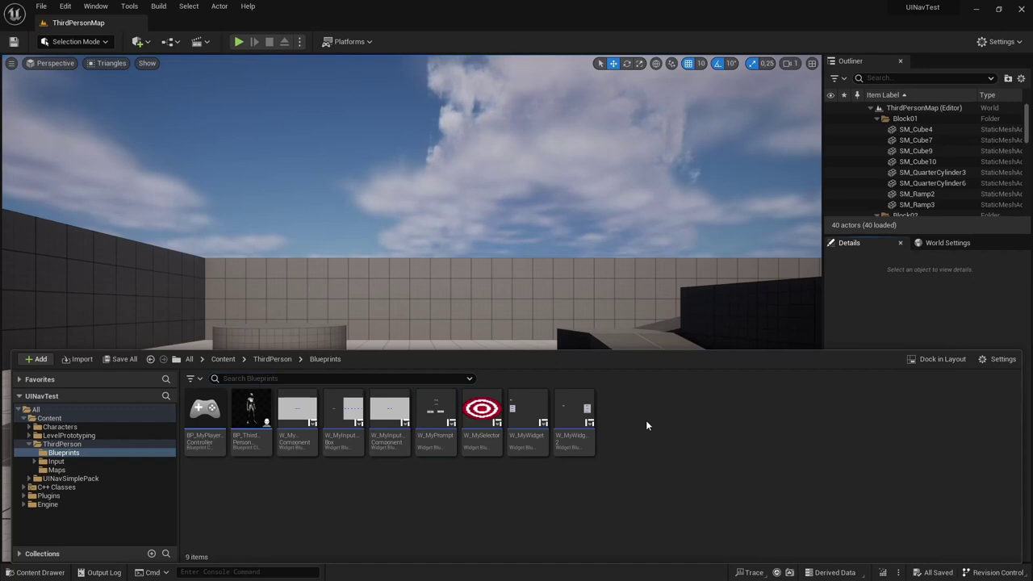
{"action": "right_click", "coordinate": [634, 404]}
{"action": "mouse_move", "coordinate": [735, 550]}
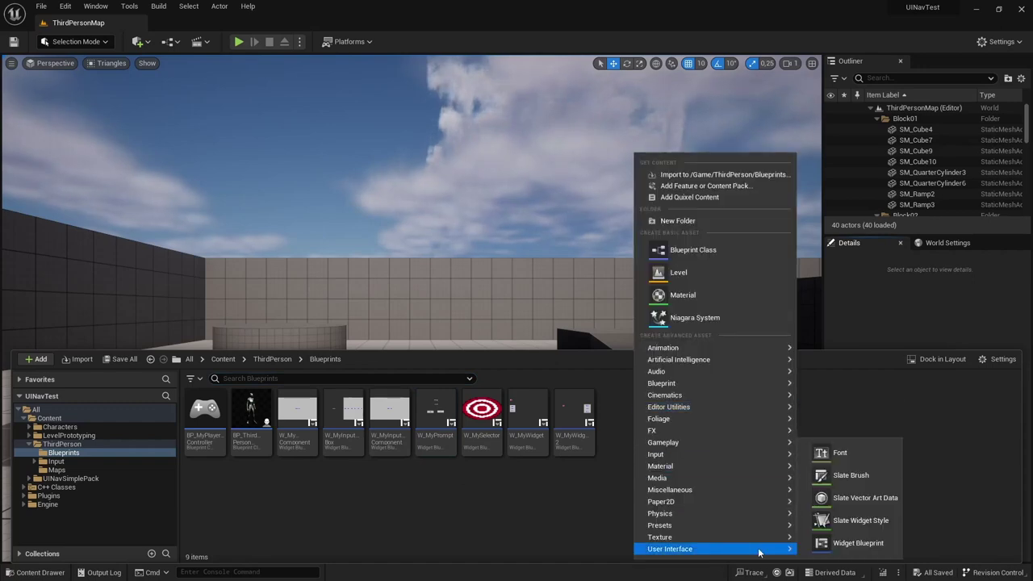
{"action": "left_click", "coordinate": [840, 545]}
{"action": "type", "text": "inputcontain"}
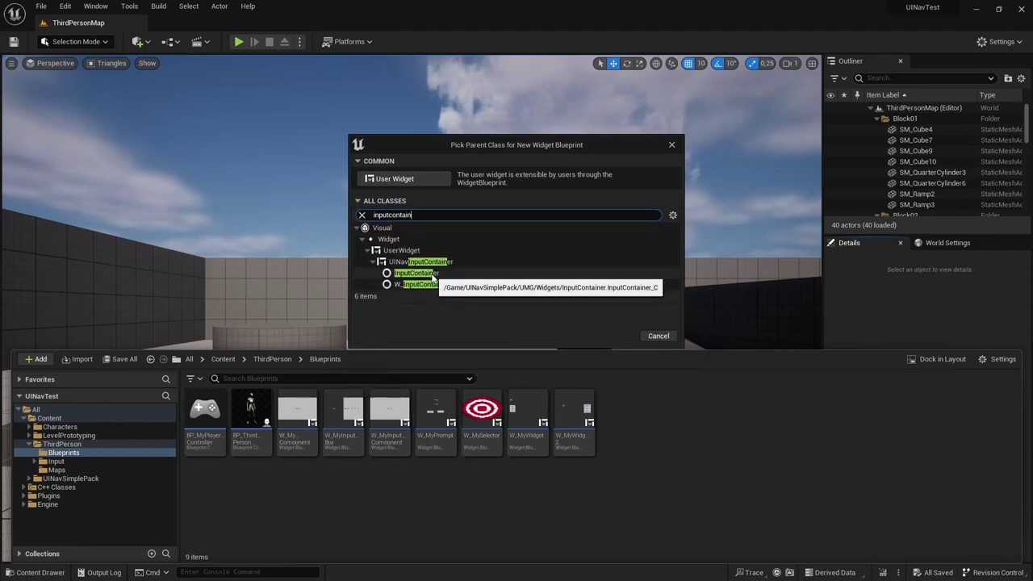
{"action": "left_click", "coordinate": [420, 262]}
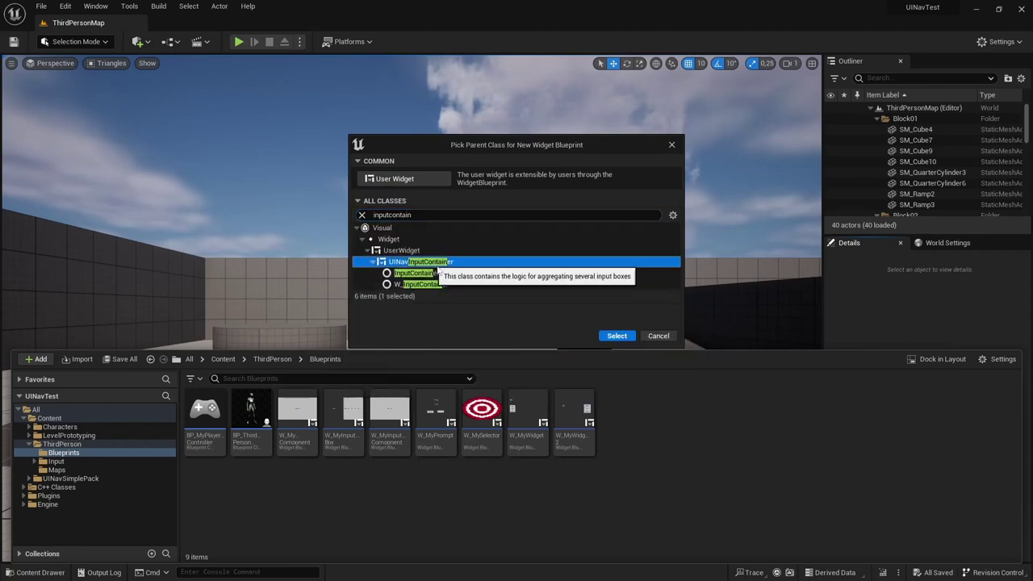
{"action": "left_click", "coordinate": [618, 337]}
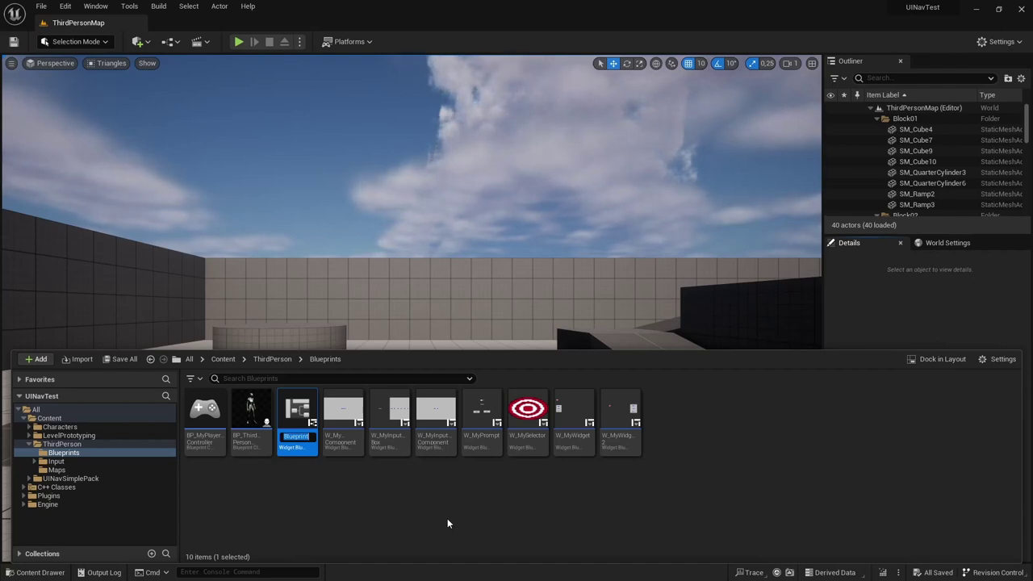
{"action": "type", "text": "W"}
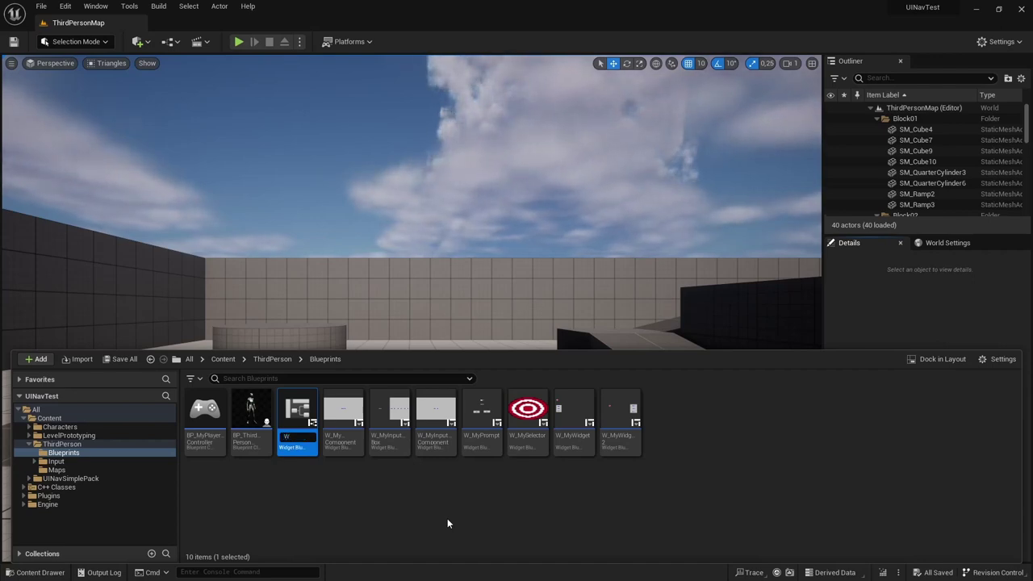
{"action": "type", "text": "_MyInputContainer"}
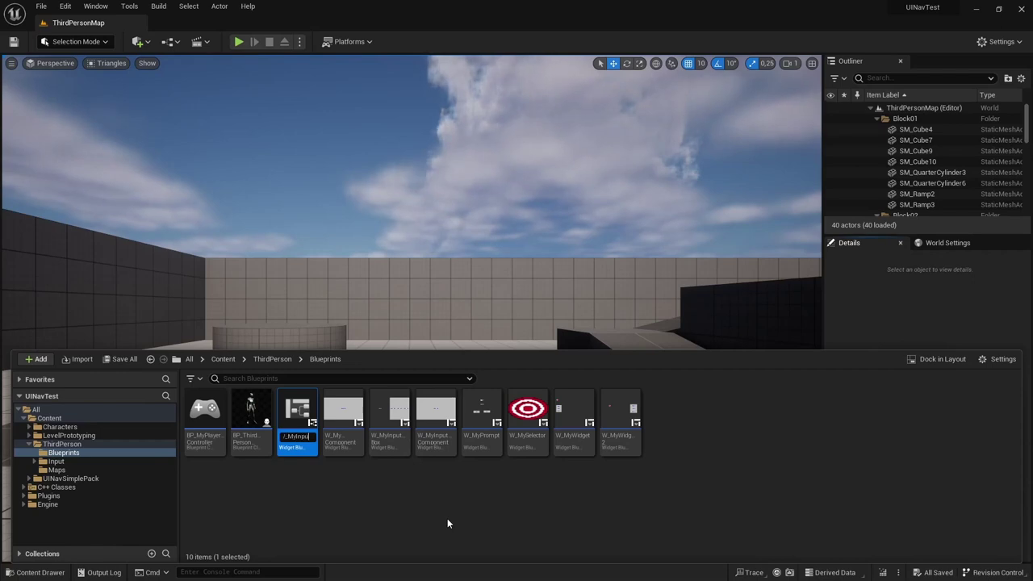
{"action": "key", "text": "Return"}
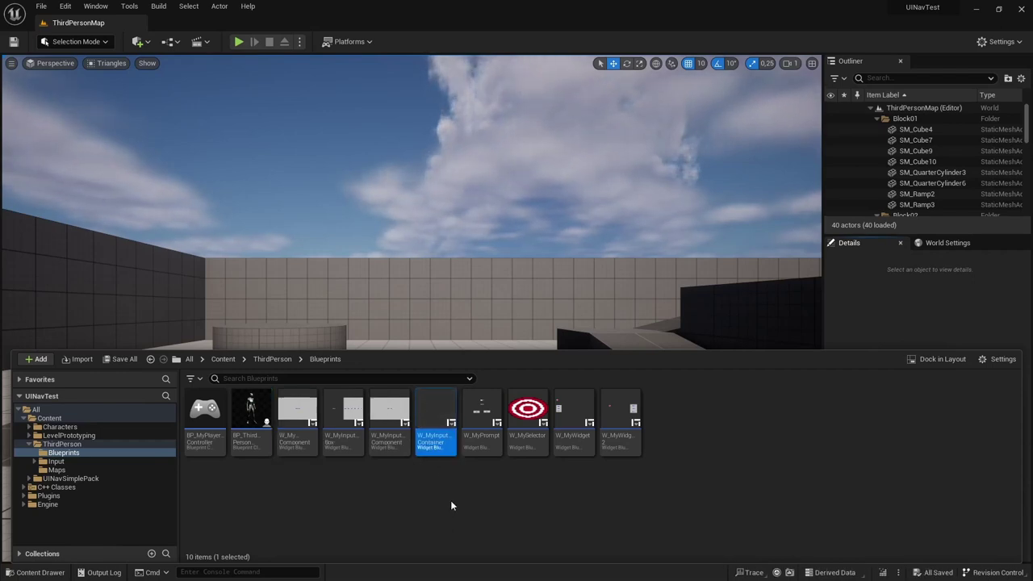
- Add a Scroll Box to W_MyInputContainer as its root, rename it InputBoxesPanel, save the widget and close it
{"action": "double_click", "coordinate": [430, 415]}
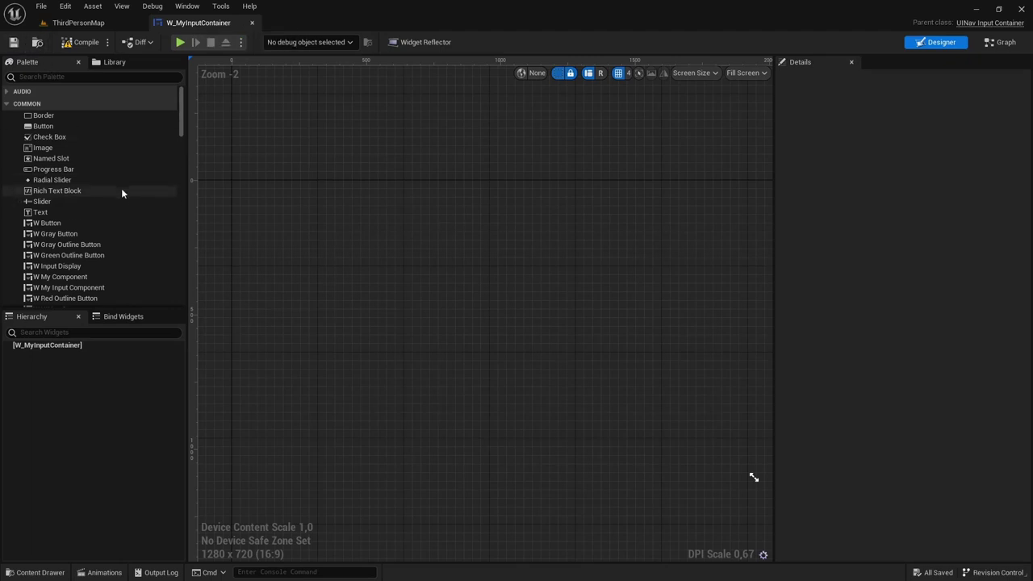
{"action": "scroll", "coordinate": [133, 166], "scroll_direction": "down", "scroll_amount": 5}
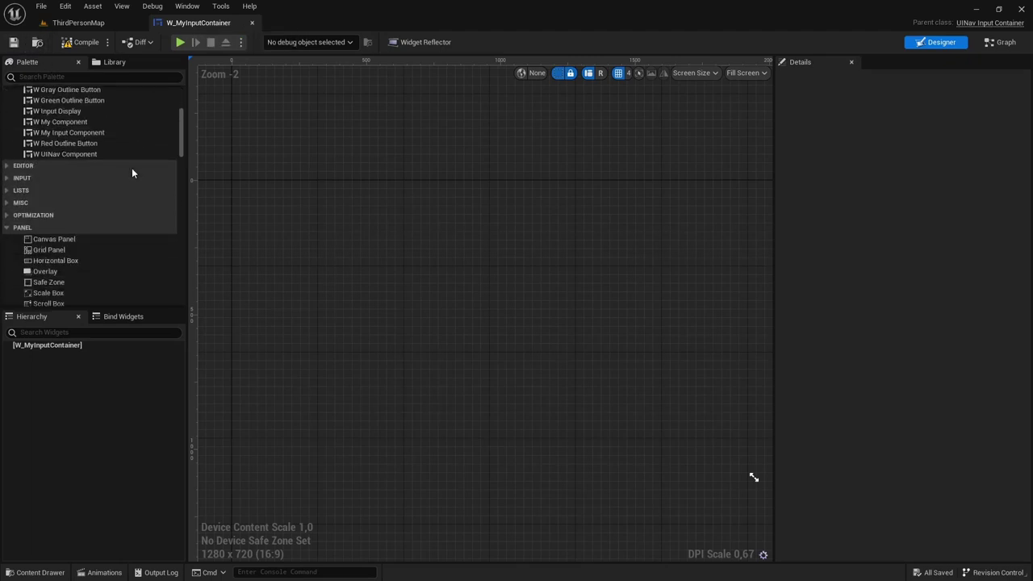
{"action": "left_click_drag", "start_coordinate": [181, 139], "coordinate": [182, 154]}
{"action": "left_click_drag", "start_coordinate": [54, 190], "coordinate": [68, 356]}
{"action": "key", "text": "F2"}
{"action": "type", "text": "InputBoxes"}
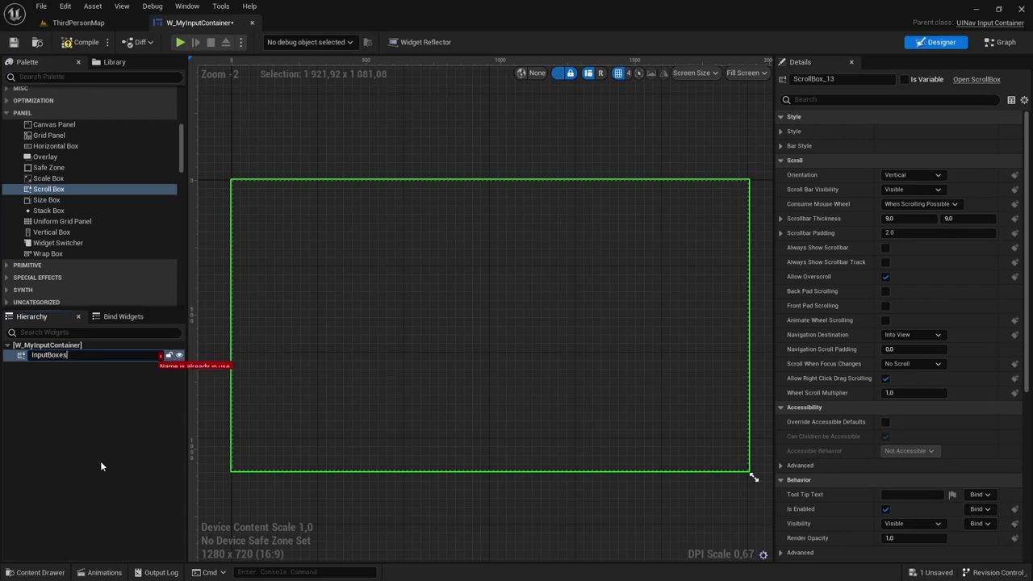
{"action": "type", "text": "Panel"}
{"action": "key", "text": "Return"}
{"action": "key", "text": "ctrl+s"}
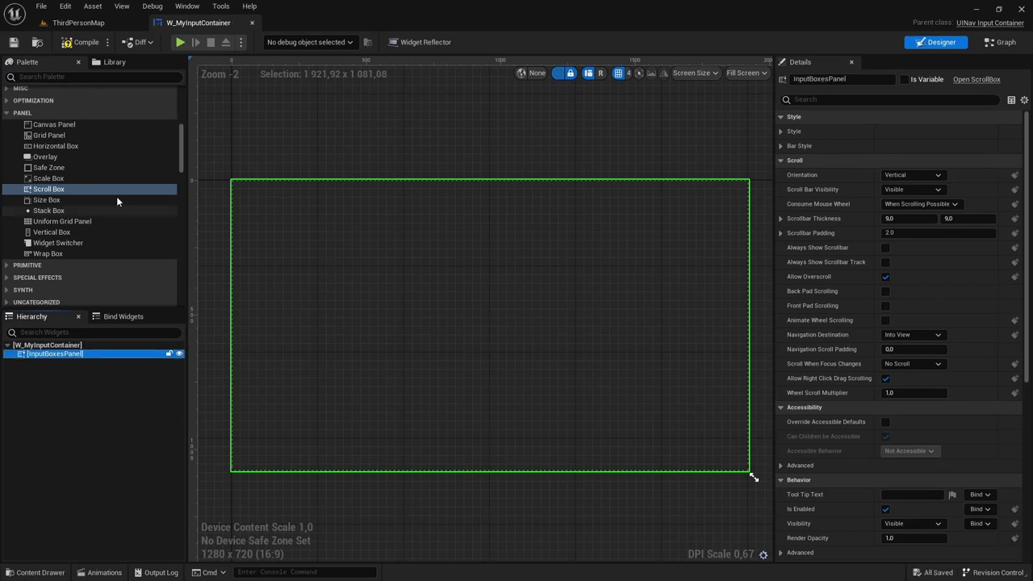
{"action": "left_click", "coordinate": [252, 23]}
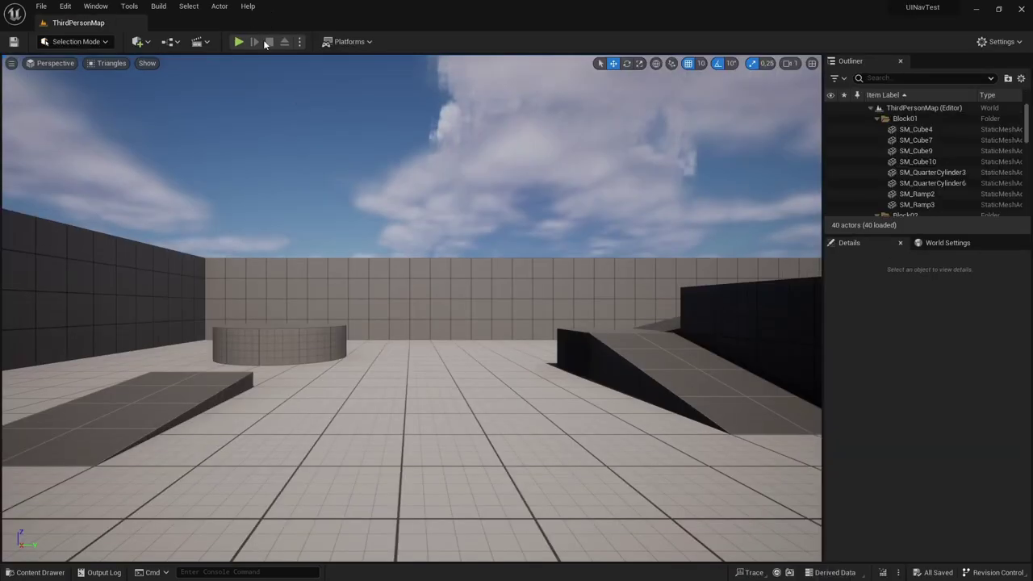
- Place a W My Input Container on W_MyWidget's canvas, about 963 by 755 at position 856, 92, and save the widget
{"action": "key", "text": "ctrl+space"}
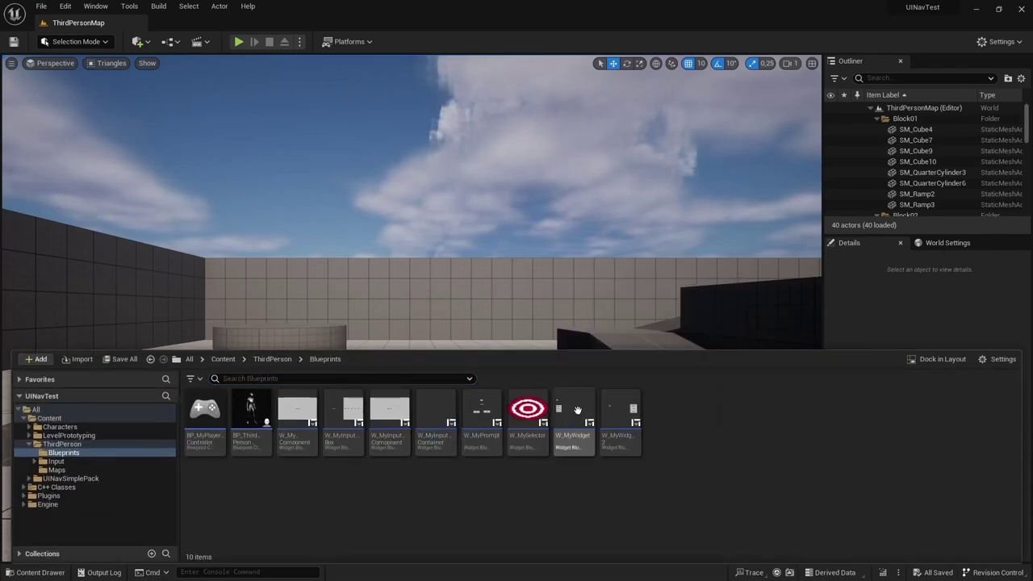
{"action": "double_click", "coordinate": [578, 412]}
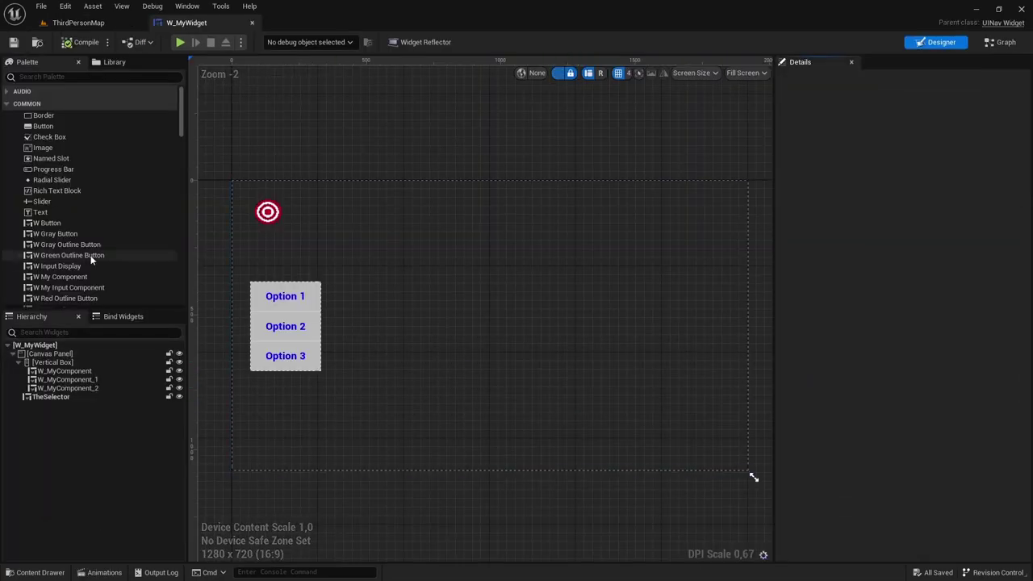
{"action": "scroll", "coordinate": [161, 270], "scroll_direction": "down", "scroll_amount": 15}
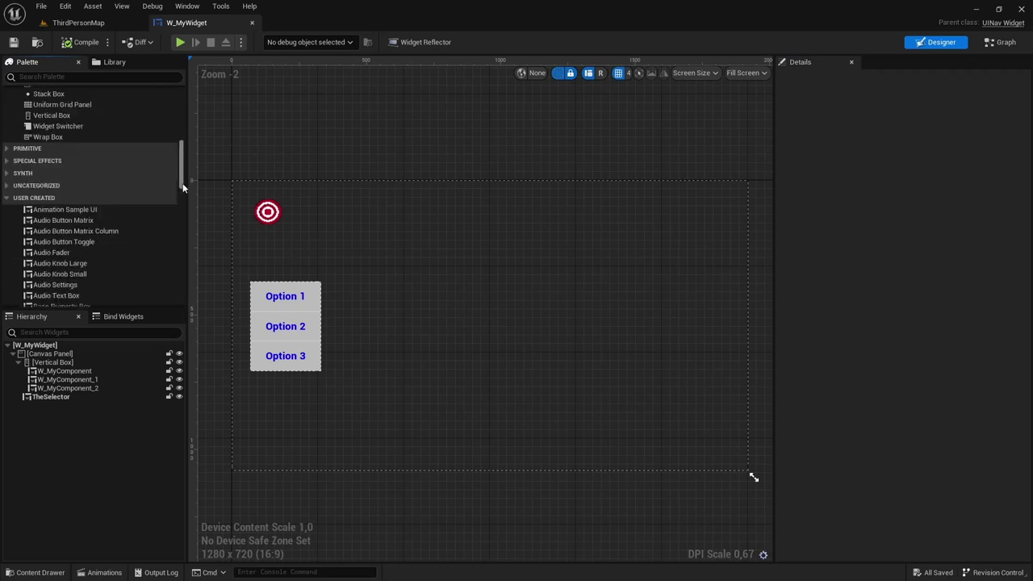
{"action": "scroll", "coordinate": [174, 264], "scroll_direction": "down", "scroll_amount": 5}
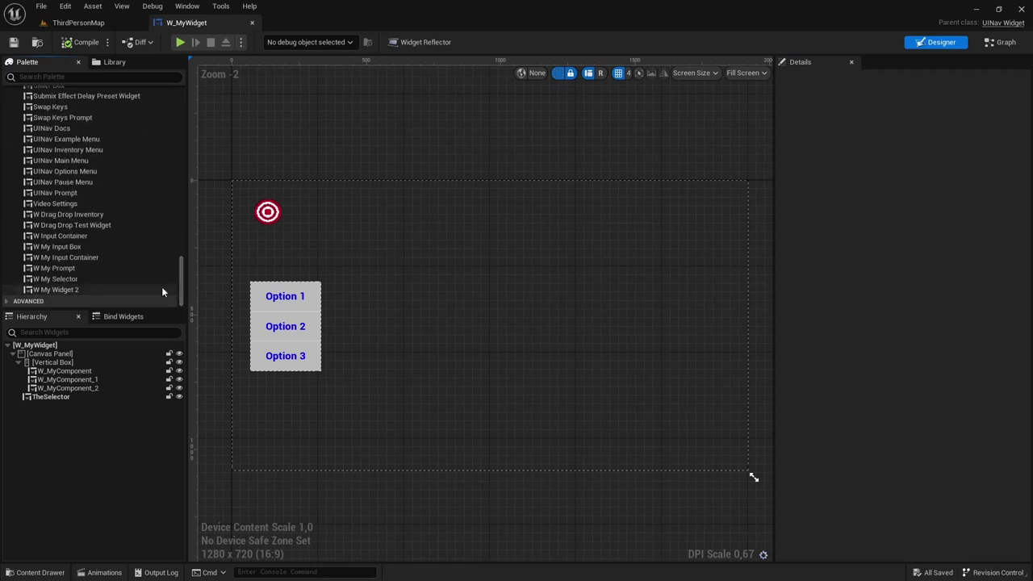
{"action": "left_click_drag", "start_coordinate": [90, 262], "coordinate": [730, 449]}
{"action": "left_click_drag", "start_coordinate": [638, 381], "coordinate": [613, 355]}
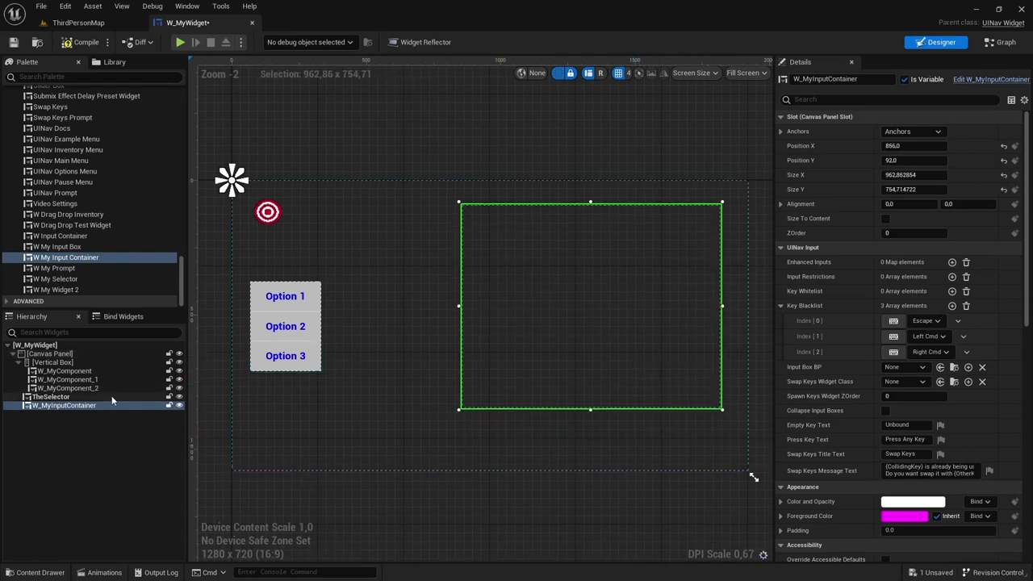
{"action": "key", "text": "ctrl+s"}
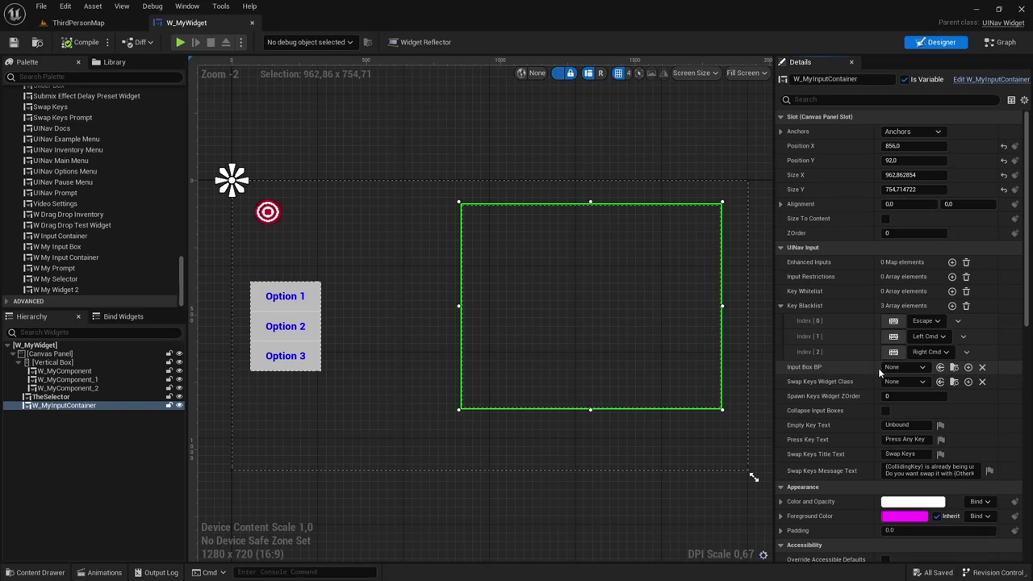
- Set the input container's Input Box BP to W_MyInputBox and Swap Keys Widget Class to W_MyPrompt, and compile and save
{"action": "left_click", "coordinate": [912, 368]}
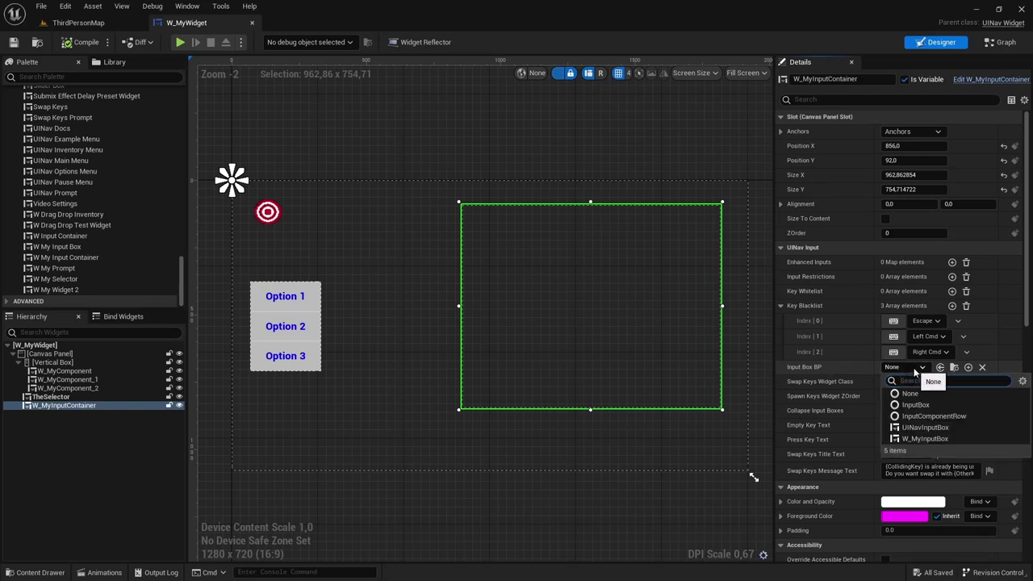
{"action": "left_click", "coordinate": [928, 439]}
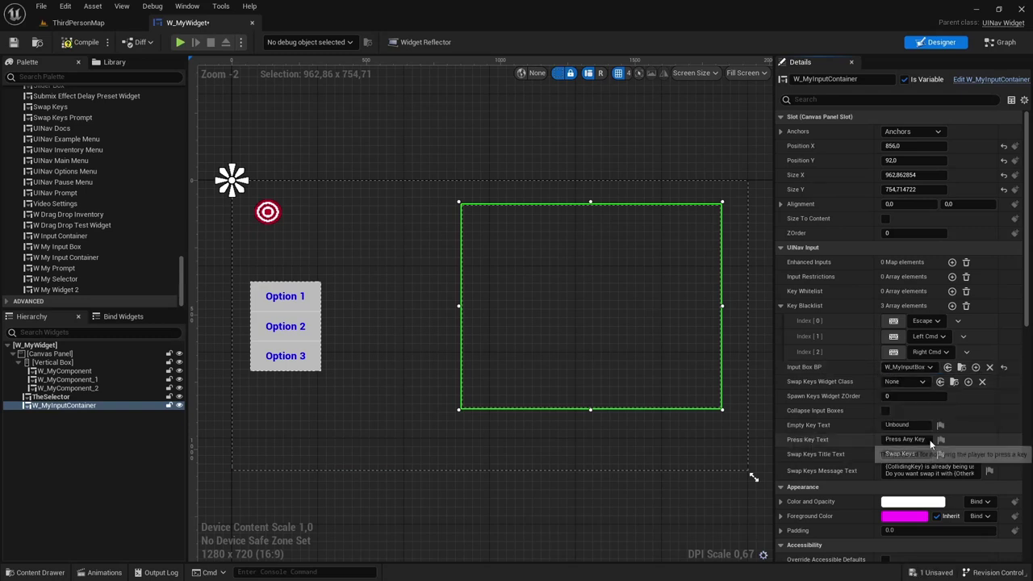
{"action": "left_click", "coordinate": [921, 383]}
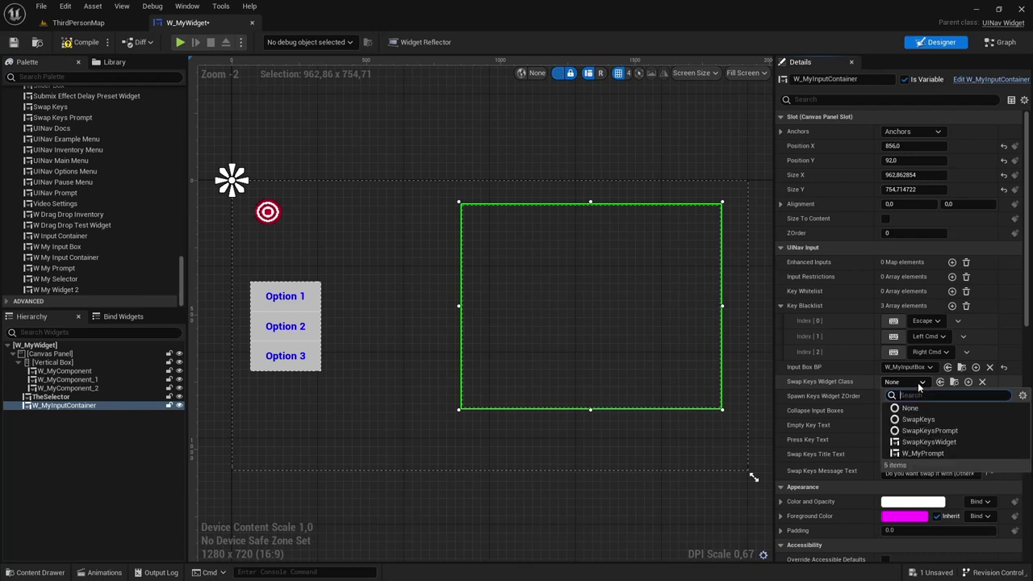
{"action": "left_click", "coordinate": [931, 455]}
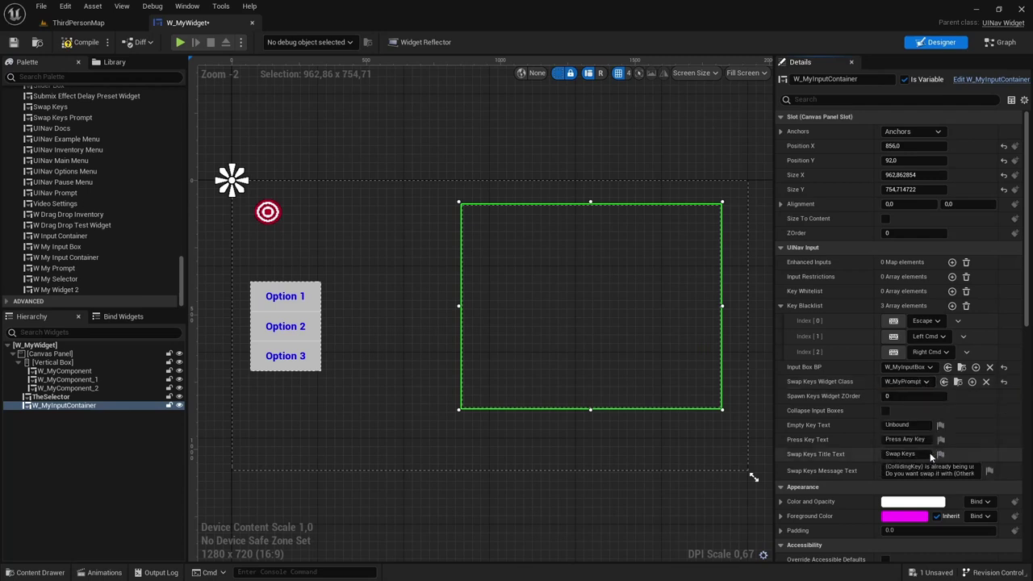
{"action": "left_click", "coordinate": [71, 44]}
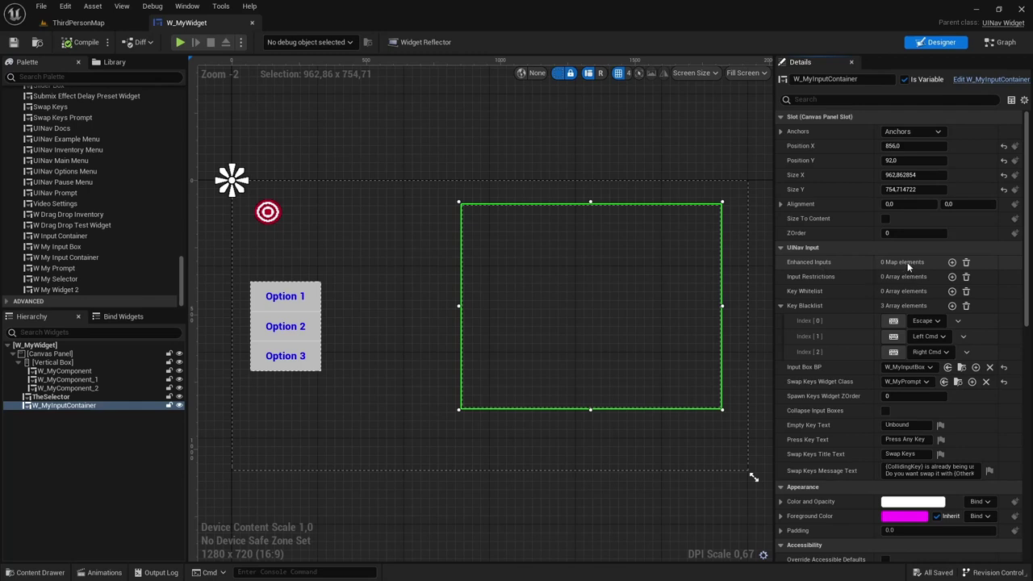
- Add an Enhanced Inputs element using the IMC_Default mapping context, and locate that asset in the project content
{"action": "left_click", "coordinate": [954, 264]}
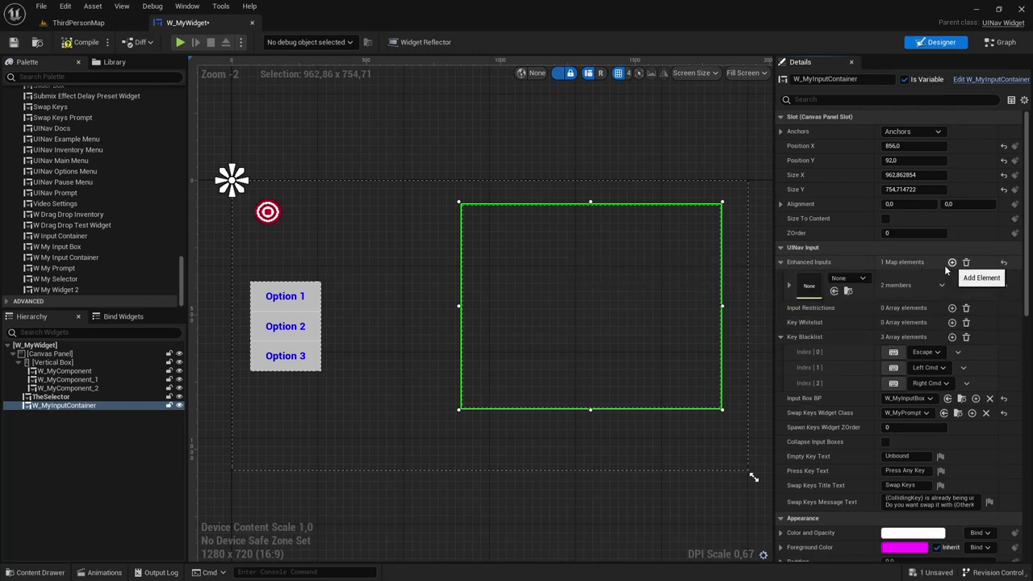
{"action": "left_click", "coordinate": [789, 287]}
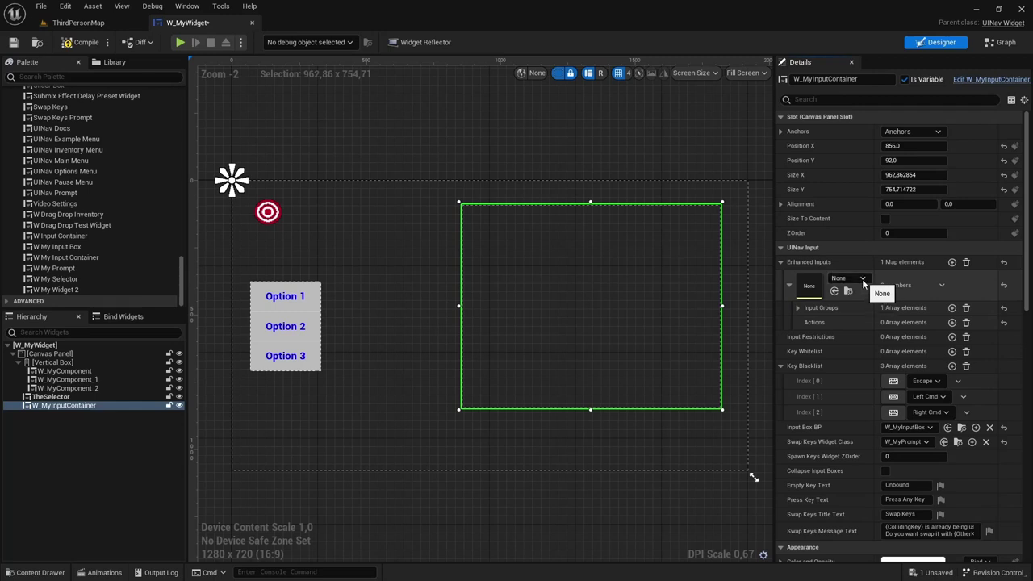
{"action": "left_click", "coordinate": [862, 280]}
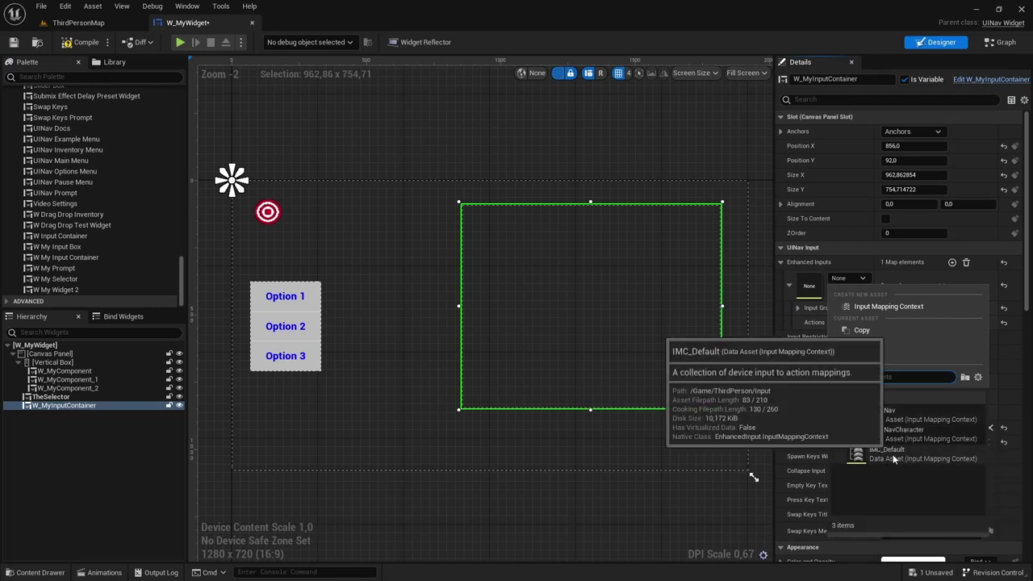
{"action": "left_click", "coordinate": [893, 459]}
{"action": "left_click", "coordinate": [849, 290]}
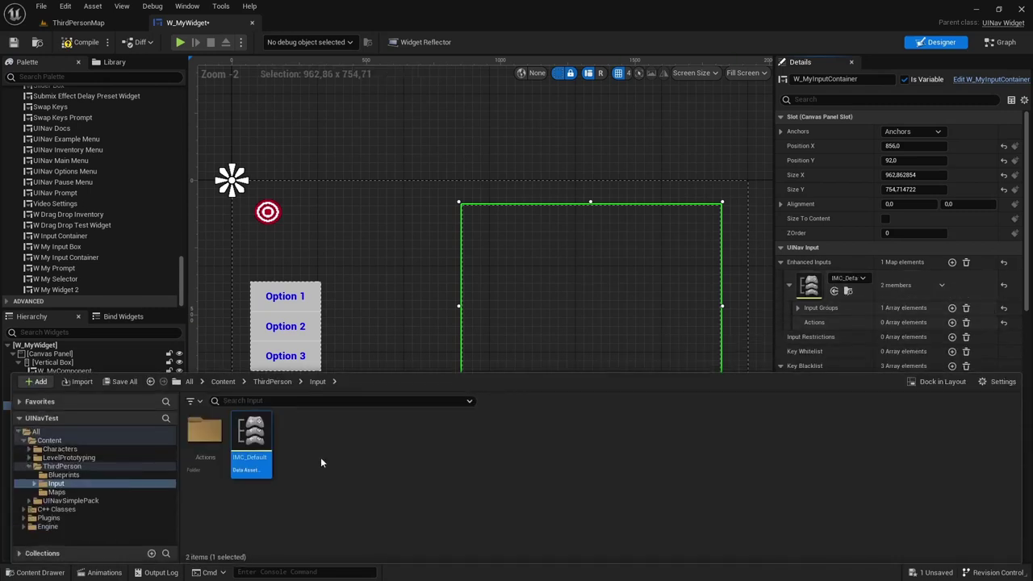
- Check the mappings in IMC_Default and close it, then add an action entry to the input container using IA_Jump with display name Jump
{"action": "double_click", "coordinate": [254, 439]}
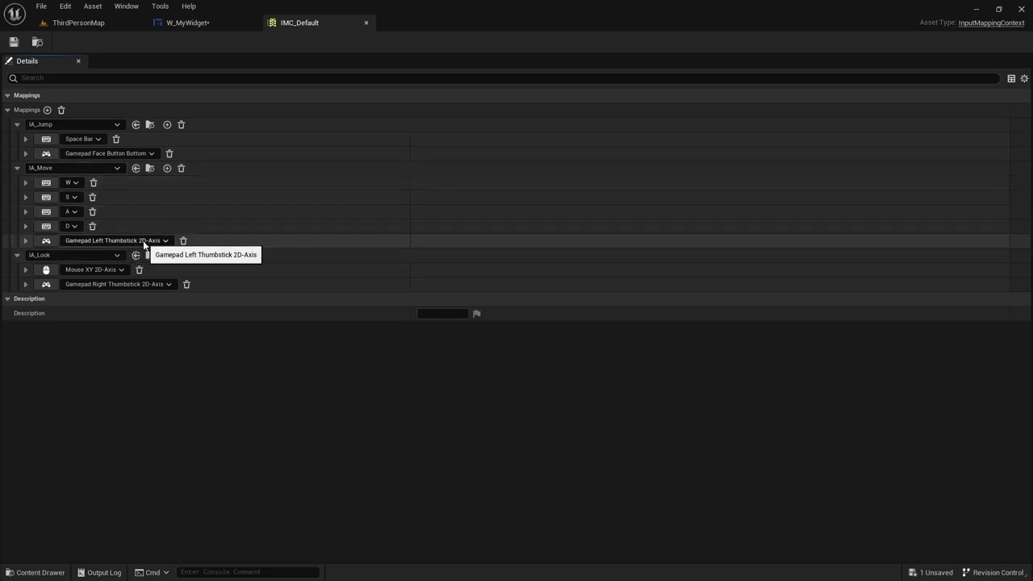
{"action": "left_click", "coordinate": [365, 23]}
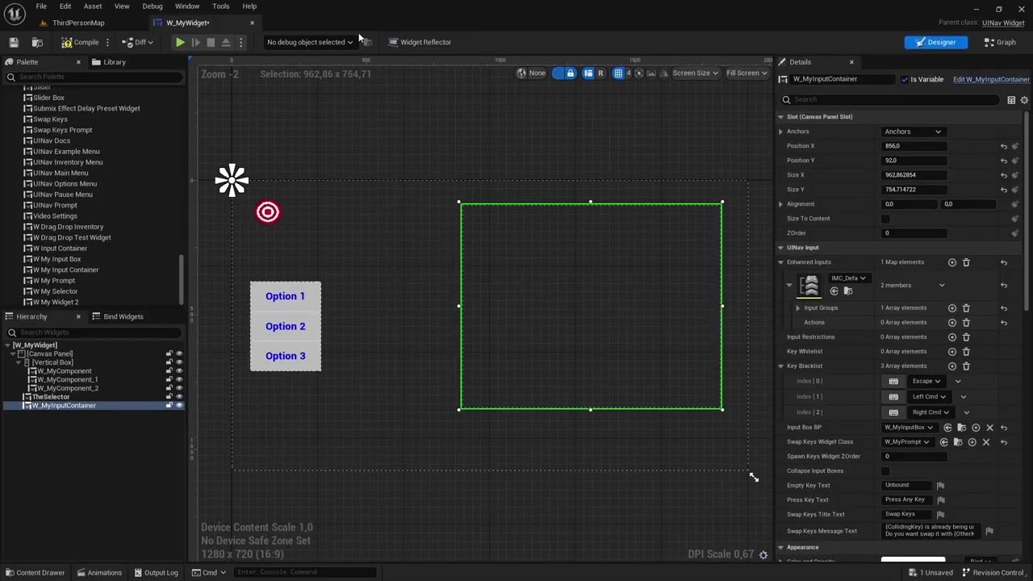
{"action": "left_click", "coordinate": [953, 322]}
{"action": "left_click", "coordinate": [808, 337]}
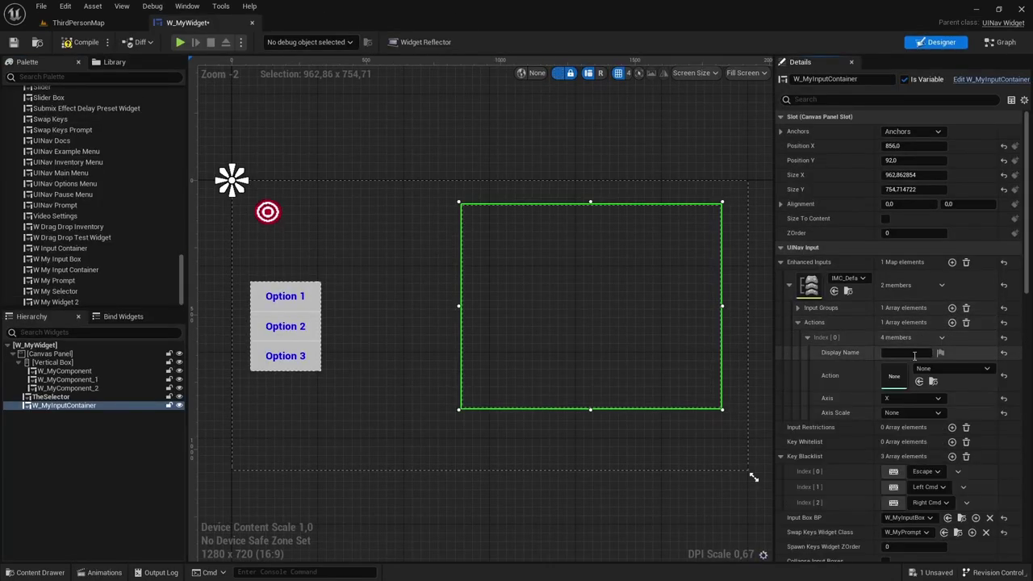
{"action": "left_click", "coordinate": [941, 370]}
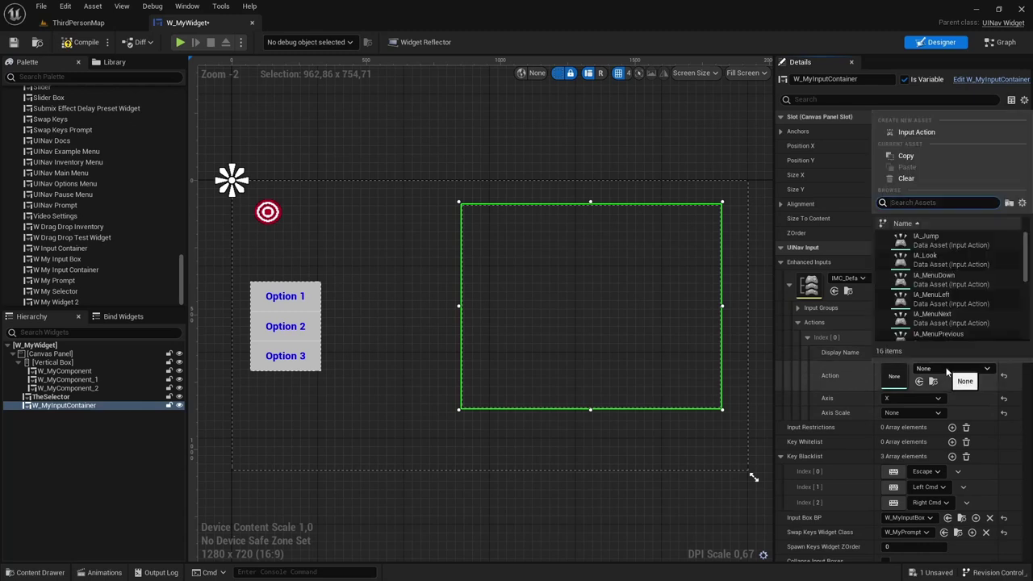
{"action": "left_click", "coordinate": [939, 238]}
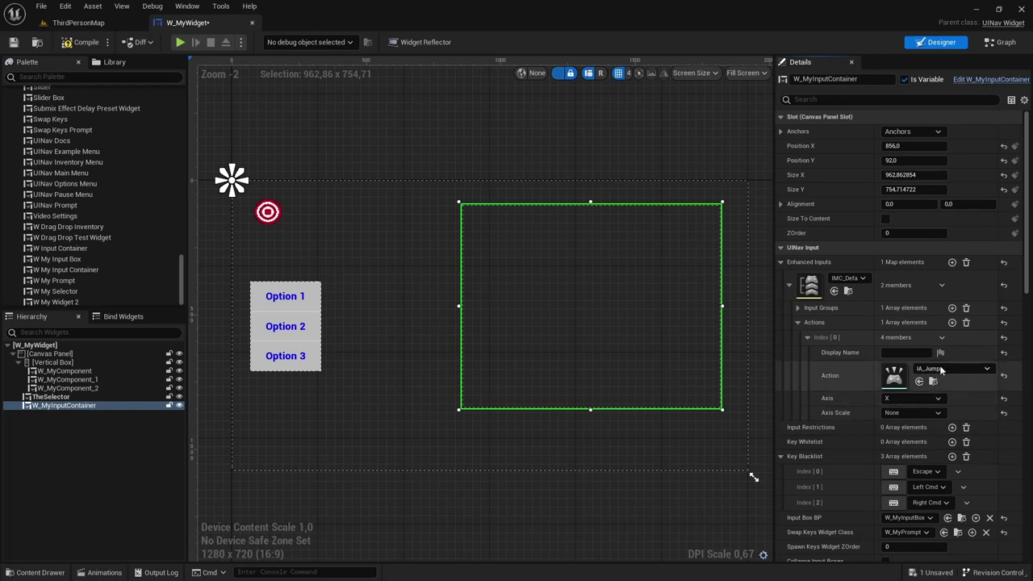
{"action": "left_click", "coordinate": [918, 353]}
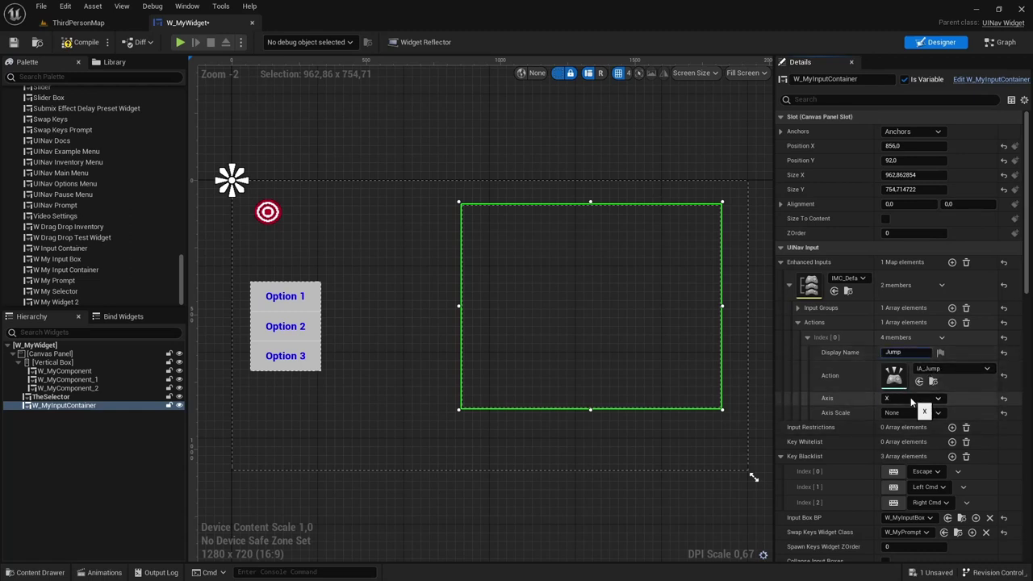
{"action": "left_click", "coordinate": [831, 378]}
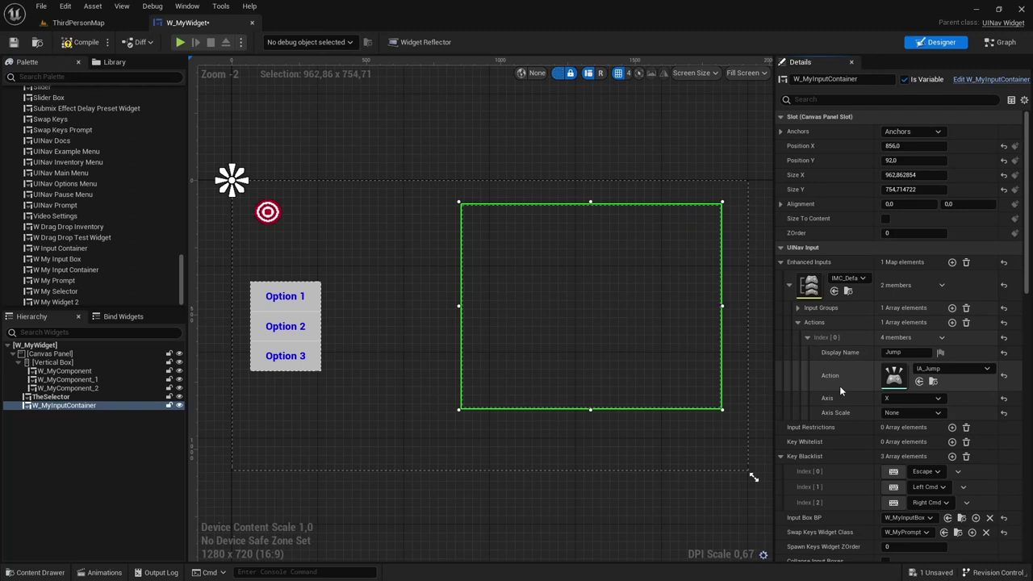
- Locate and open the IA_Jump asset, check its Value Type, and close it
{"action": "left_click", "coordinate": [928, 383]}
{"action": "double_click", "coordinate": [205, 419]}
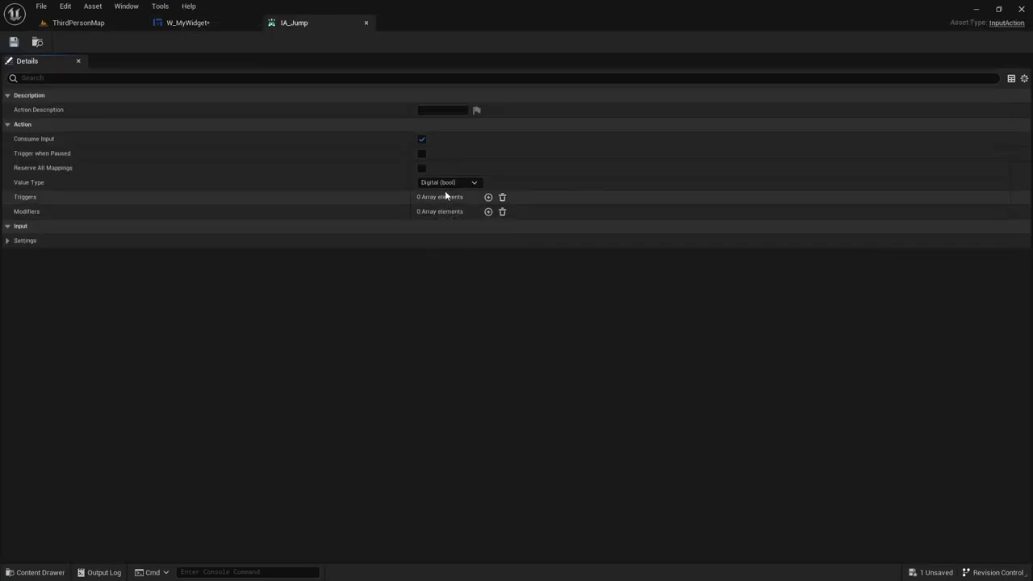
{"action": "left_click", "coordinate": [367, 23]}
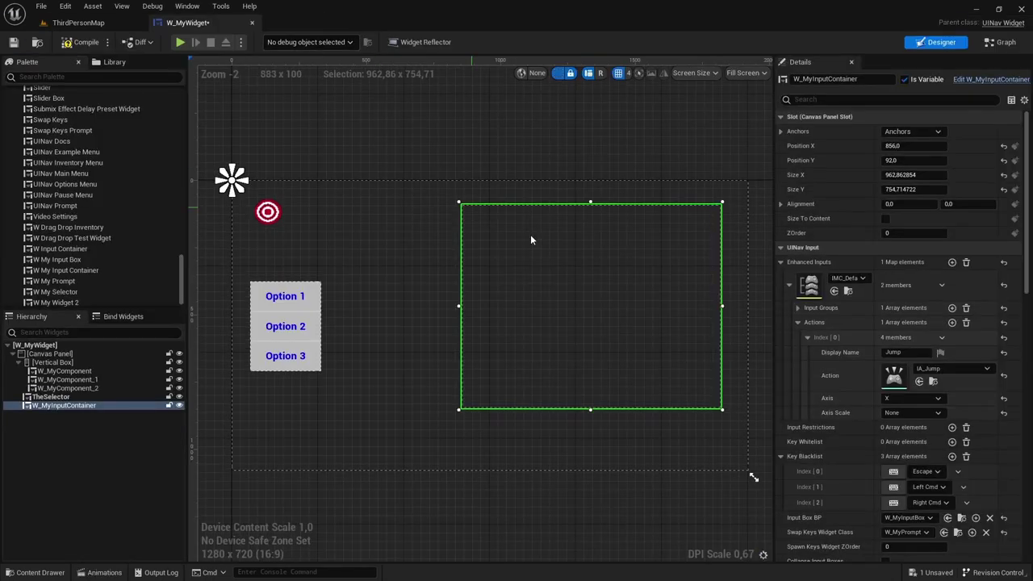
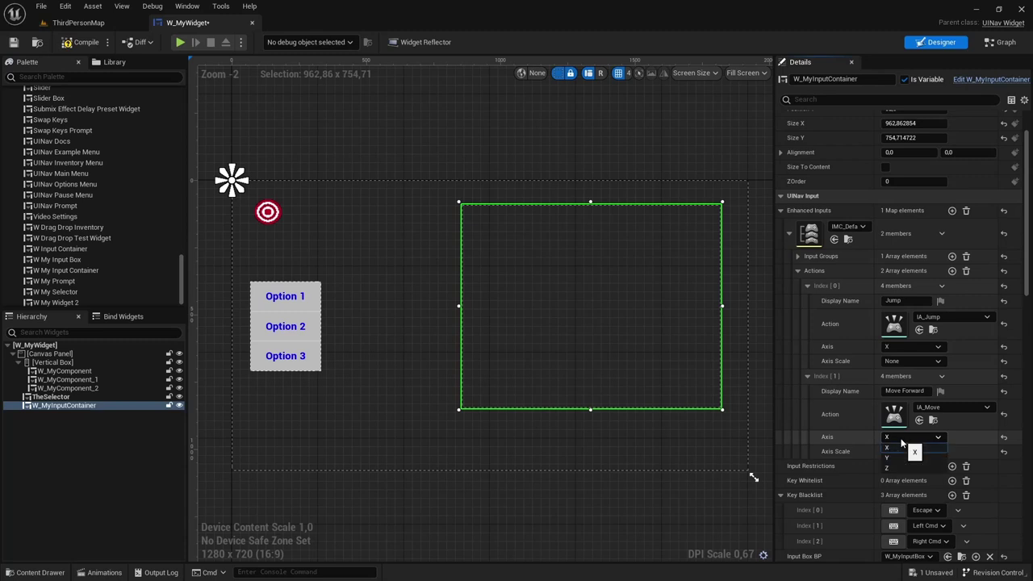
- Set the Move Forward action entry's Axis to Y and its Axis Scale to Positive
{"action": "left_click", "coordinate": [900, 458]}
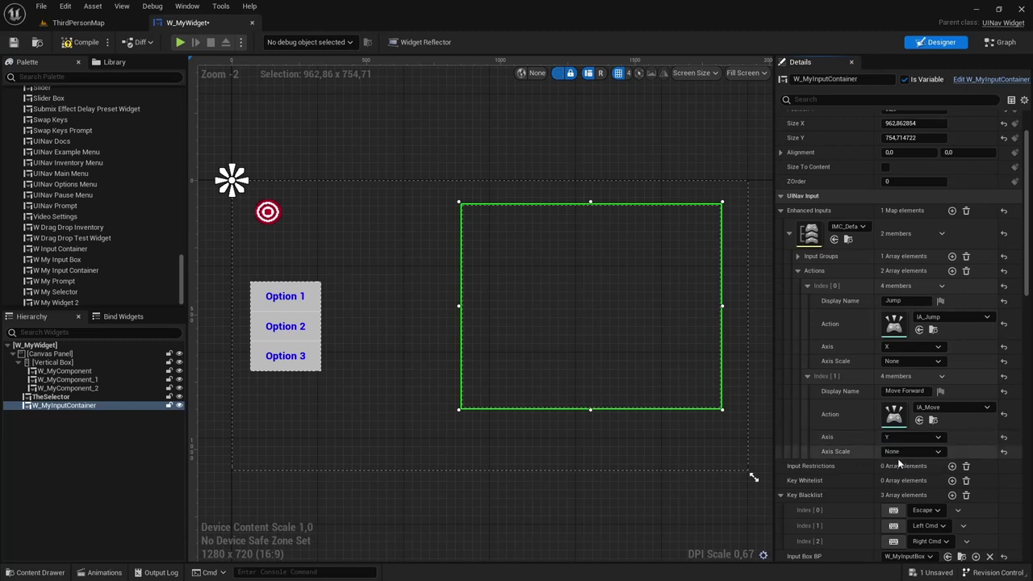
{"action": "left_click", "coordinate": [904, 452]}
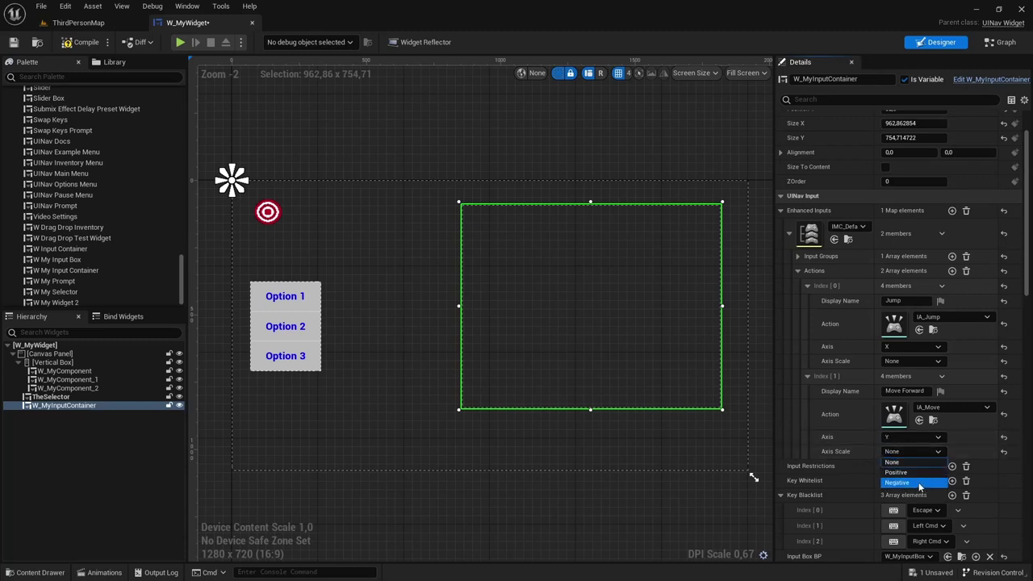
{"action": "left_click", "coordinate": [909, 475]}
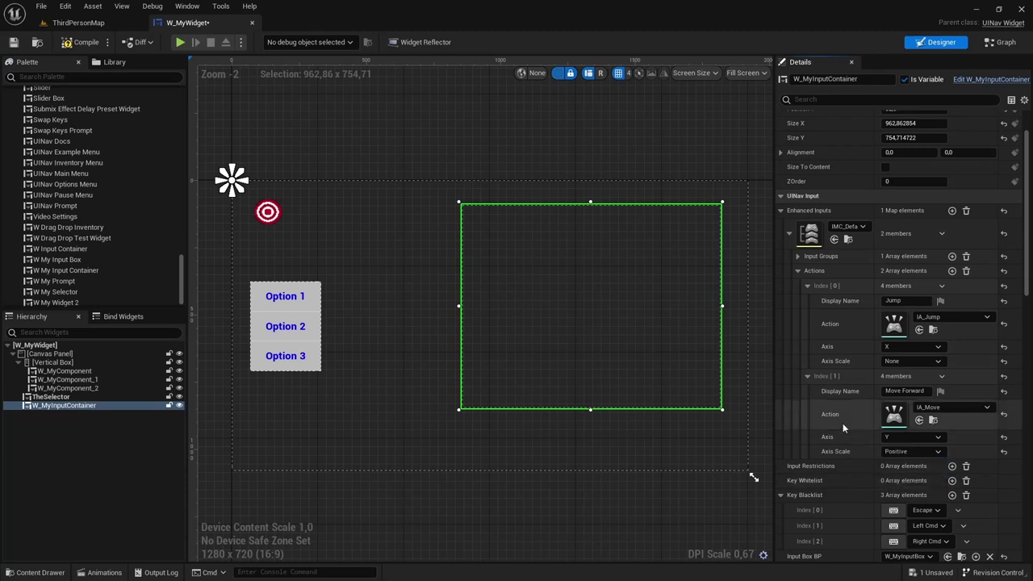
- Duplicate the Move Forward entry, set the copy's display name to Move Backward and its Axis Scale to Negative
{"action": "right_click", "coordinate": [861, 378]}
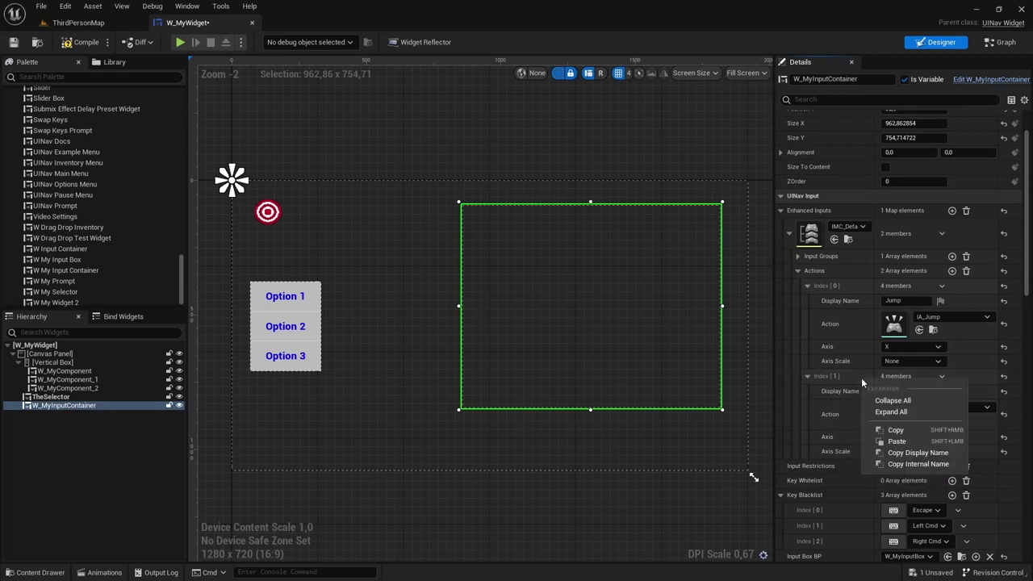
{"action": "left_click", "coordinate": [899, 432]}
{"action": "left_click", "coordinate": [941, 376]}
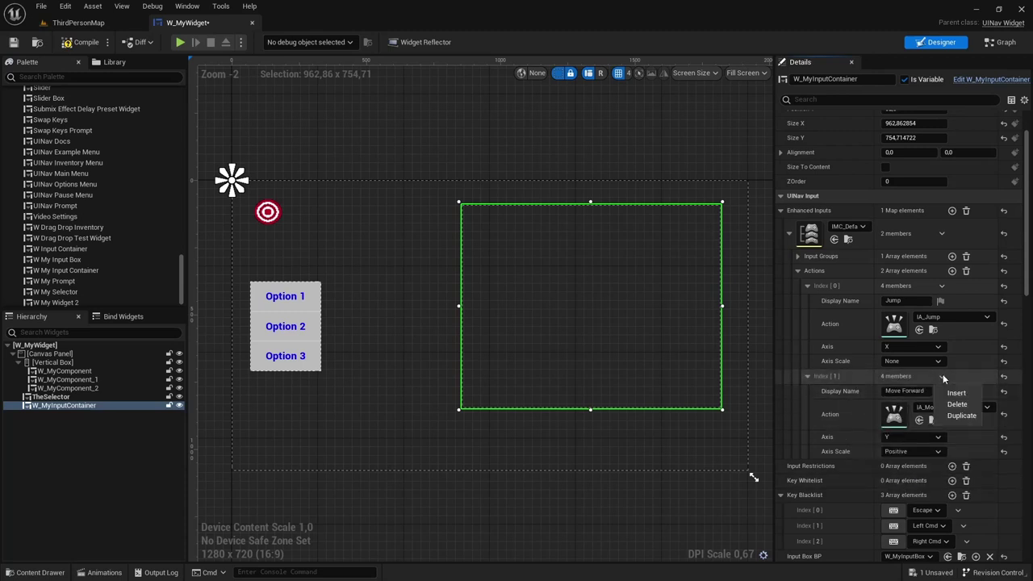
{"action": "left_click", "coordinate": [961, 415]}
{"action": "scroll", "coordinate": [833, 425], "scroll_direction": "down", "scroll_amount": 3}
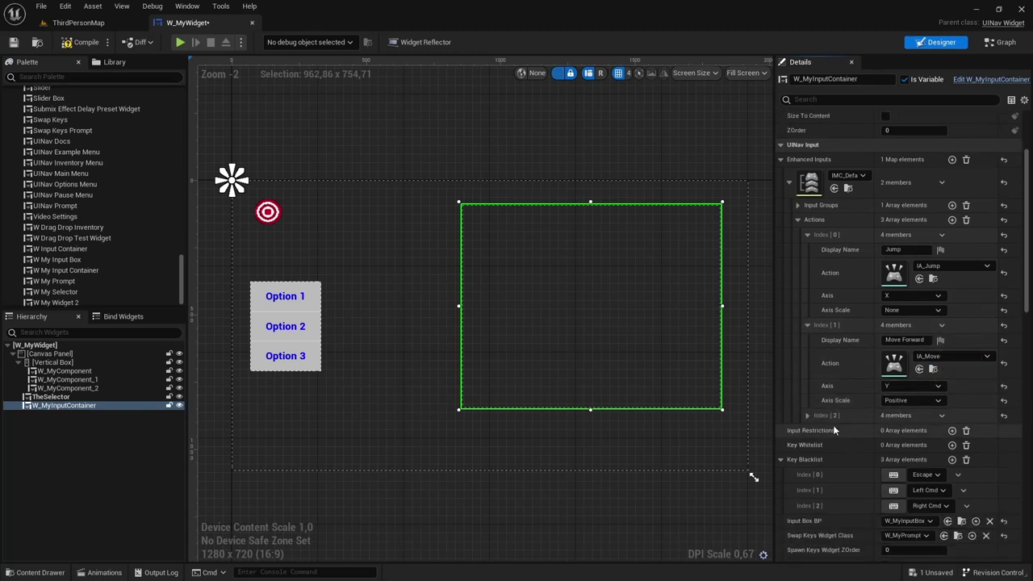
{"action": "left_click", "coordinate": [808, 416]}
{"action": "left_click", "coordinate": [908, 430]}
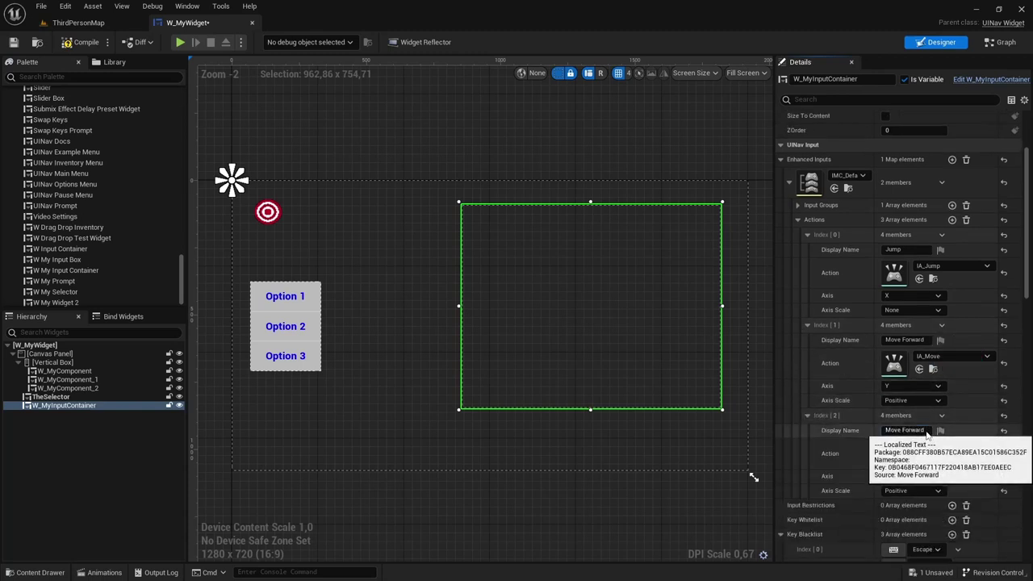
{"action": "key", "text": "ctrl+BackSpace"}
{"action": "type", "text": "Backw"}
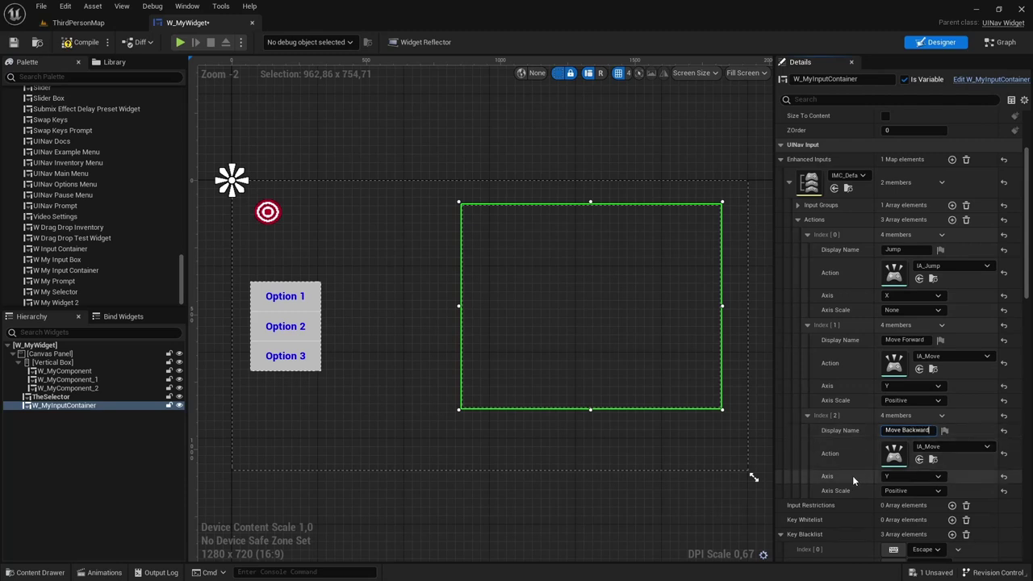
{"action": "key", "text": "Return"}
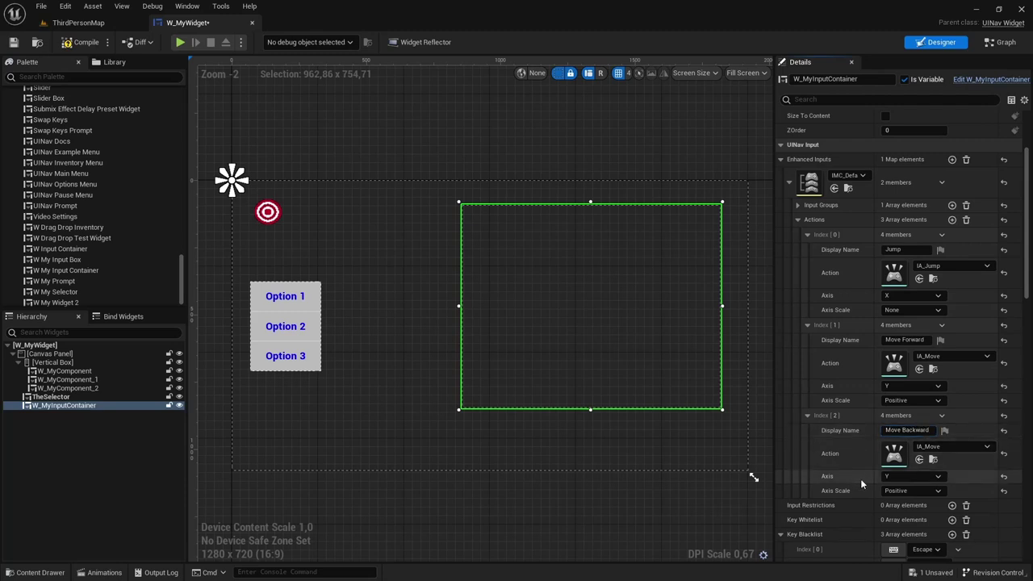
{"action": "left_click", "coordinate": [902, 492]}
{"action": "left_click", "coordinate": [902, 523]}
- Duplicate the Move Forward action entry twice, above the Move Backward entry
{"action": "scroll", "coordinate": [861, 459], "scroll_direction": "down", "scroll_amount": 2}
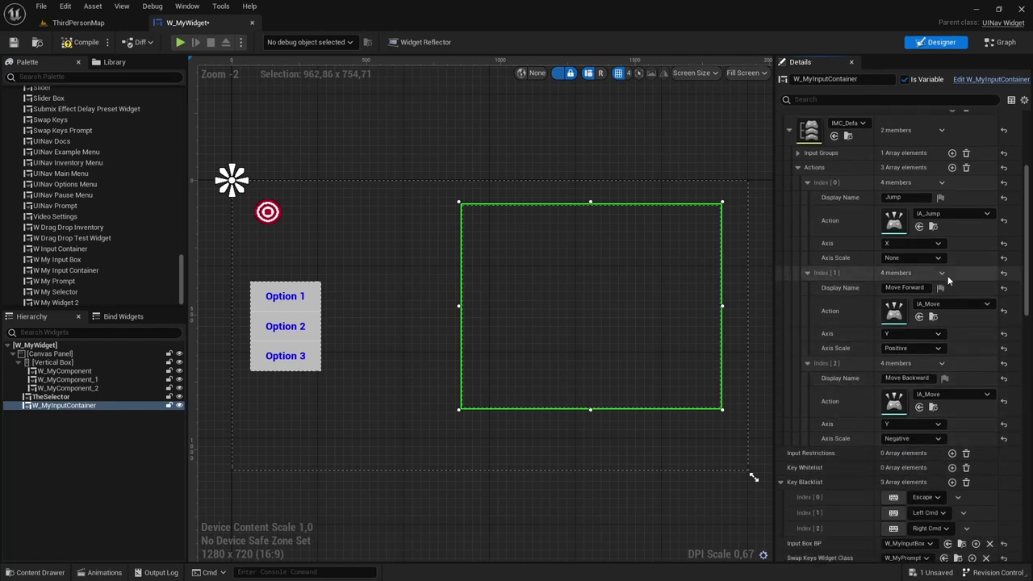
{"action": "left_click", "coordinate": [941, 273]}
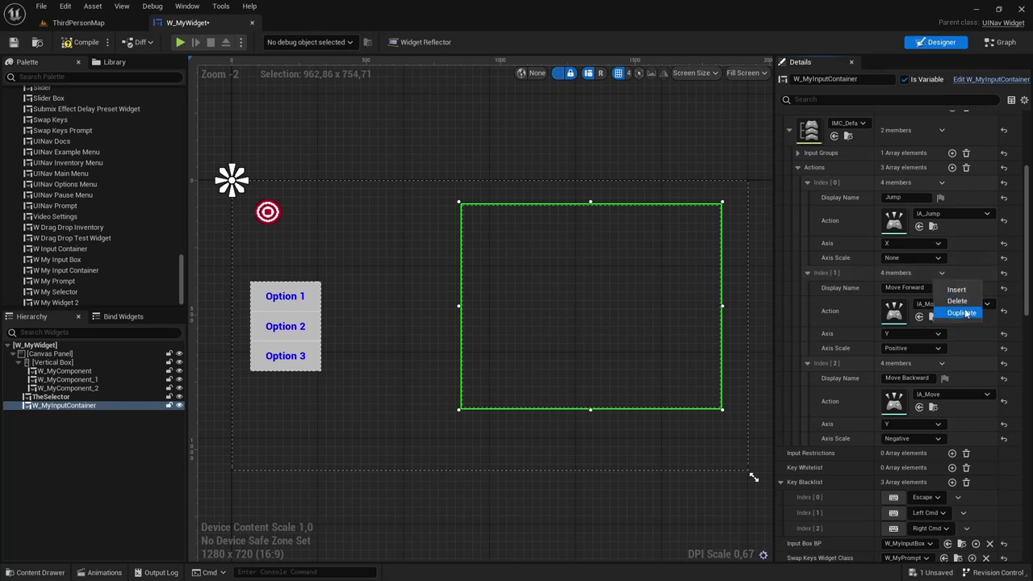
{"action": "left_click", "coordinate": [961, 313]}
{"action": "left_click", "coordinate": [943, 364]}
{"action": "left_click", "coordinate": [962, 402]}
- Set the display name of the action entry at index 3 to Move Right and its Axis to X
{"action": "scroll", "coordinate": [829, 408], "scroll_direction": "down", "scroll_amount": 3}
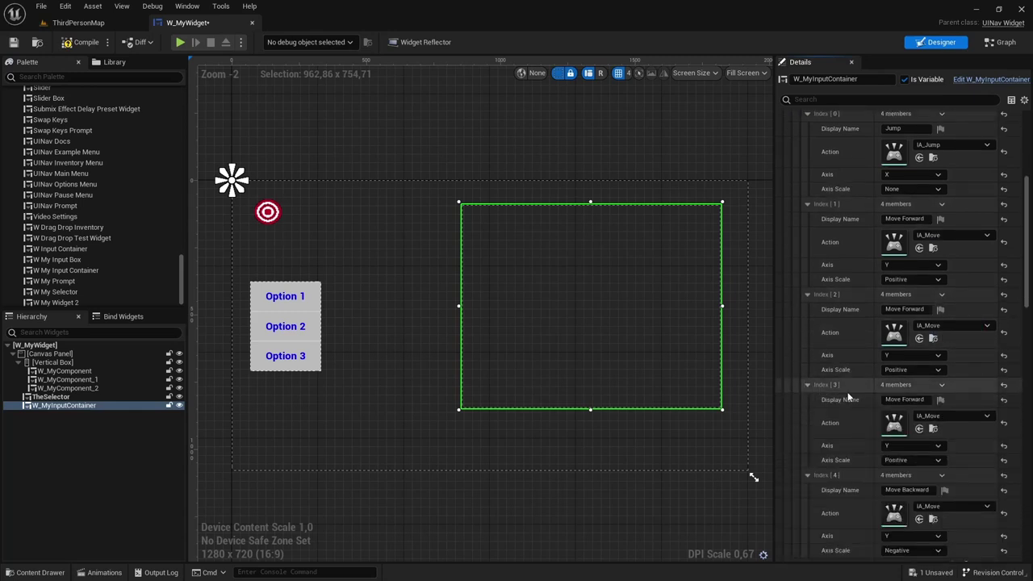
{"action": "double_click", "coordinate": [907, 401]}
{"action": "type", "text": "Right"}
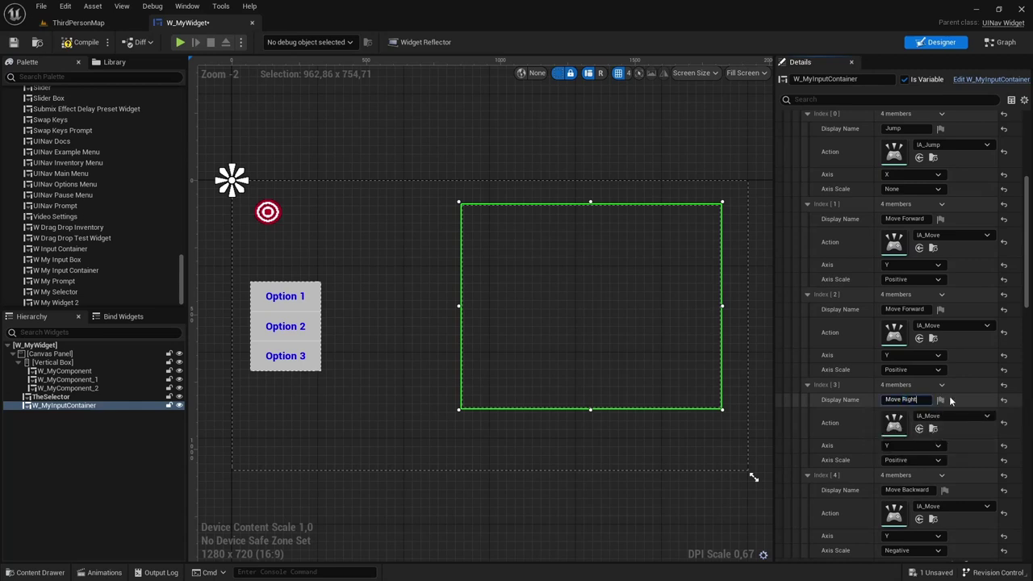
{"action": "left_click", "coordinate": [910, 449]}
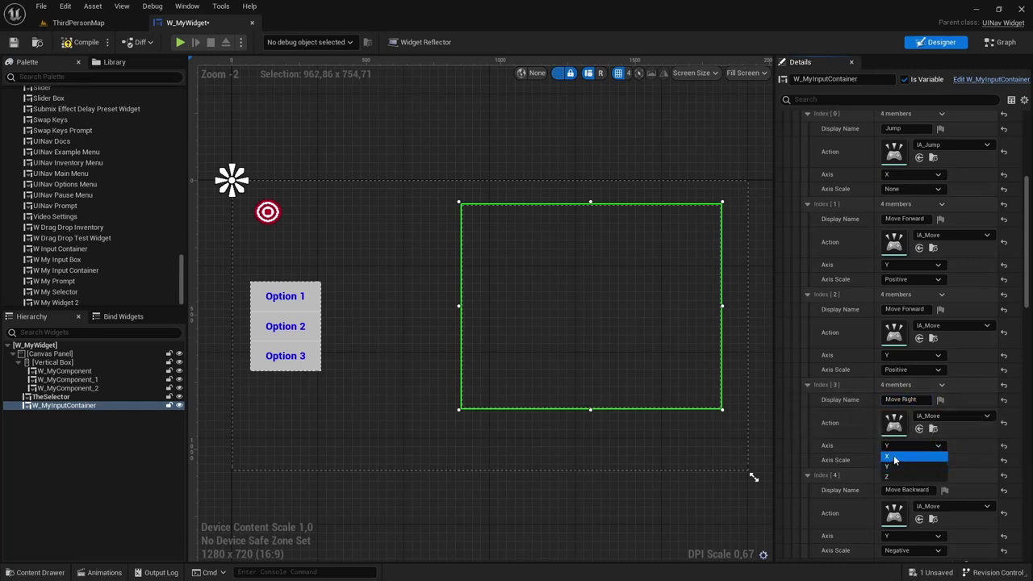
{"action": "left_click", "coordinate": [909, 460]}
- Set the display name of the action entry at index 4 to Move Left and its Axis to X, keeping Axis Scale Negative
{"action": "scroll", "coordinate": [908, 452], "scroll_direction": "down", "scroll_amount": 2}
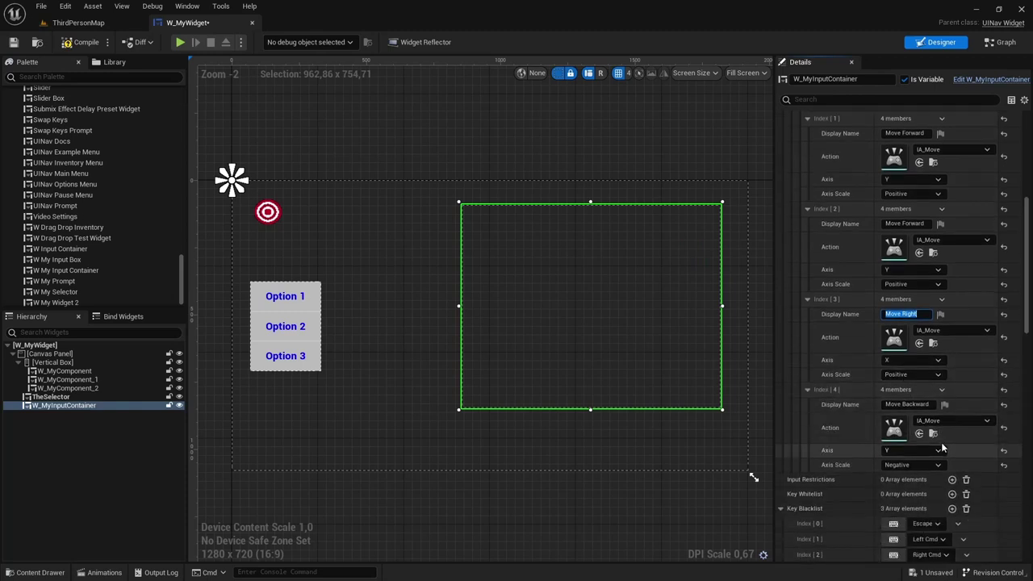
{"action": "double_click", "coordinate": [903, 403]}
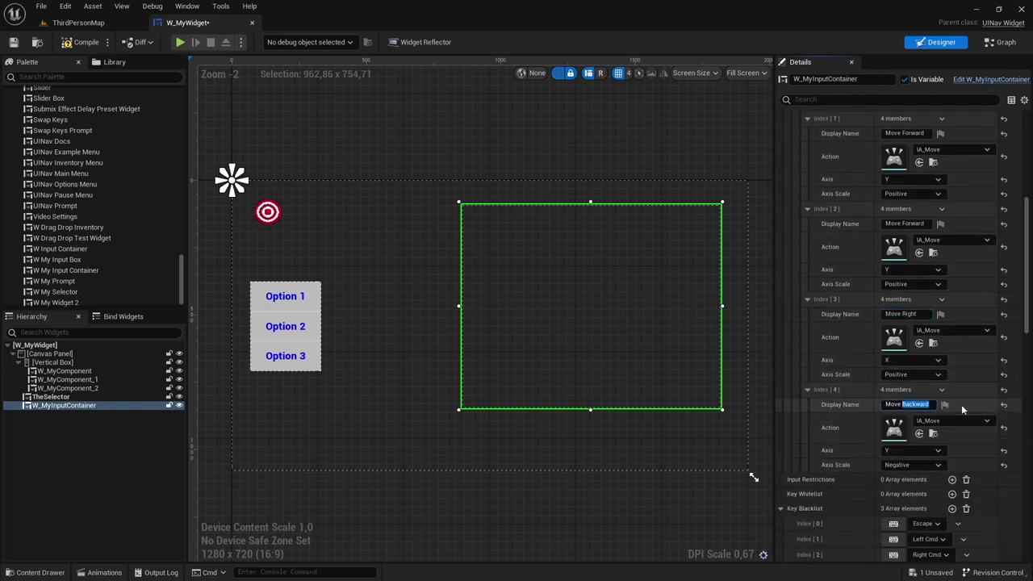
{"action": "type", "text": "Left"}
{"action": "left_click", "coordinate": [910, 453]}
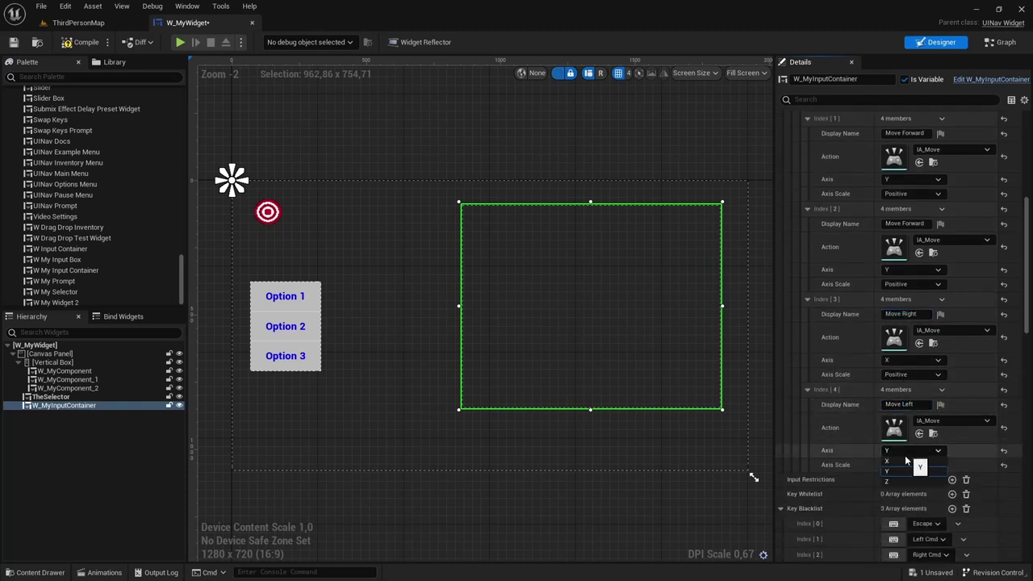
{"action": "left_click", "coordinate": [903, 459]}
{"action": "left_click", "coordinate": [901, 466]}
{"action": "left_click", "coordinate": [901, 465]}
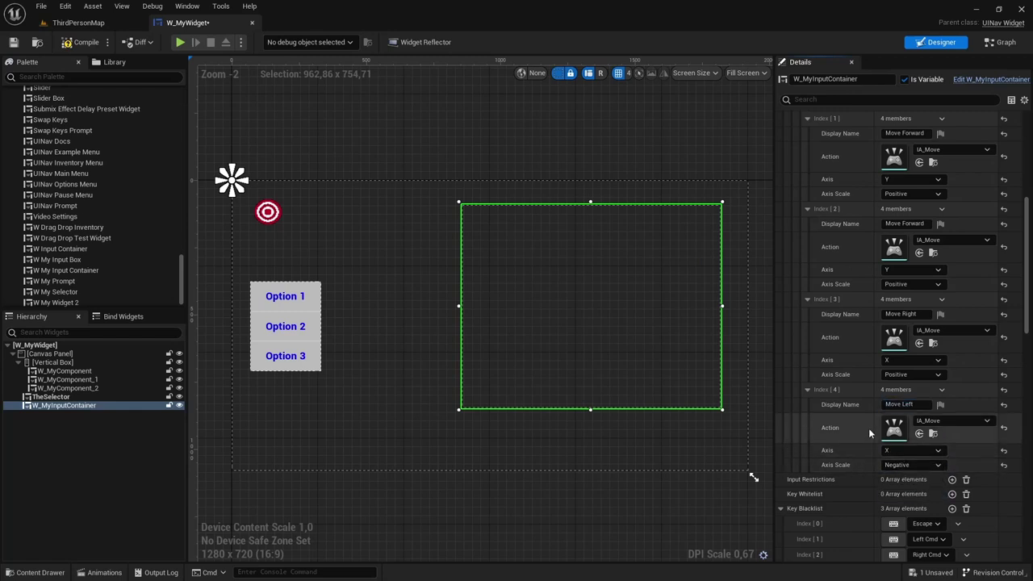
- Review the input container's action entries, expand its Input Groups, and save W_MyWidget
{"action": "scroll", "coordinate": [869, 427], "scroll_direction": "up", "scroll_amount": 3}
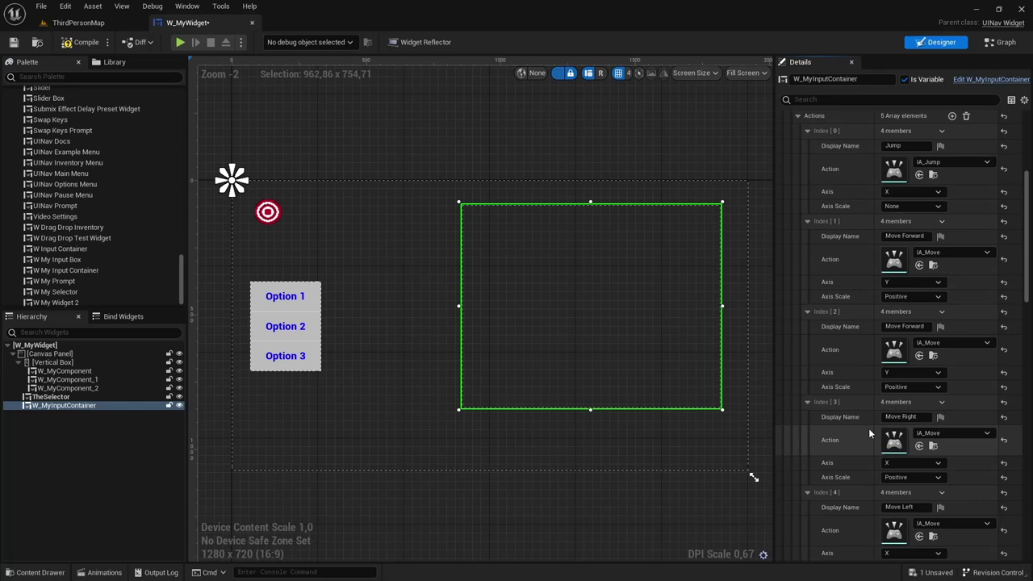
{"action": "scroll", "coordinate": [869, 433], "scroll_direction": "up", "scroll_amount": 1}
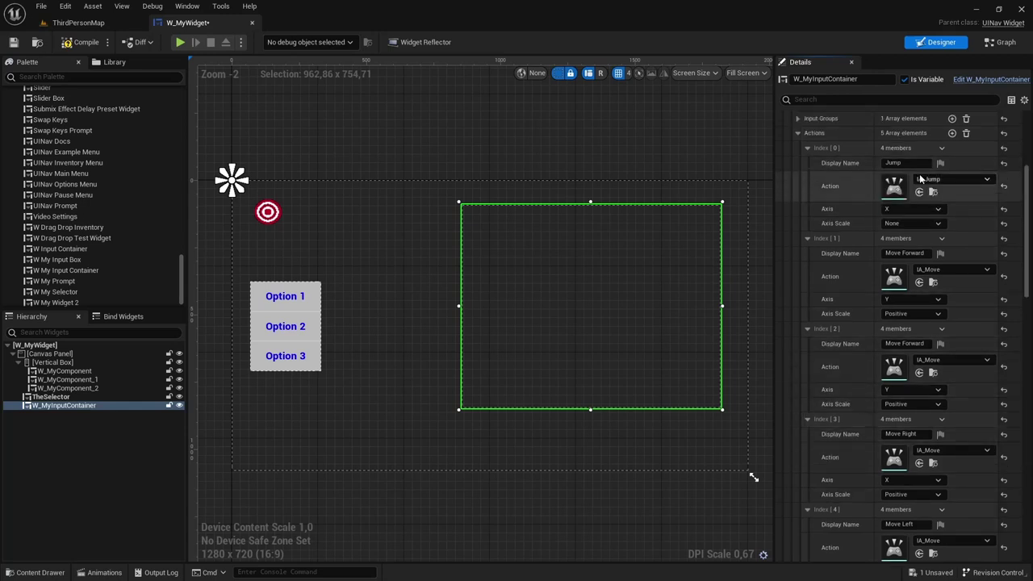
{"action": "scroll", "coordinate": [939, 268], "scroll_direction": "down", "scroll_amount": 2}
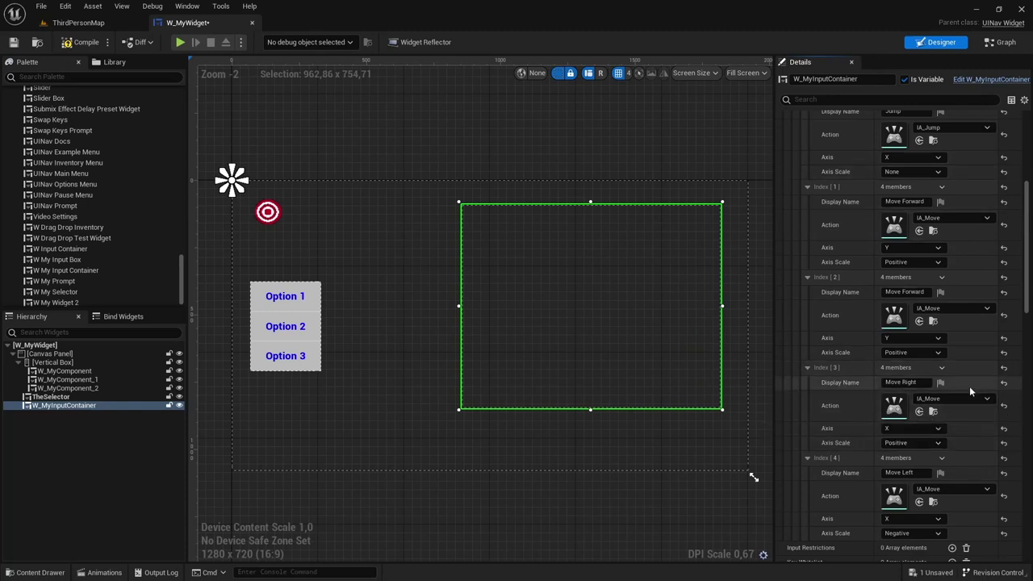
{"action": "scroll", "coordinate": [872, 418], "scroll_direction": "up", "scroll_amount": 3}
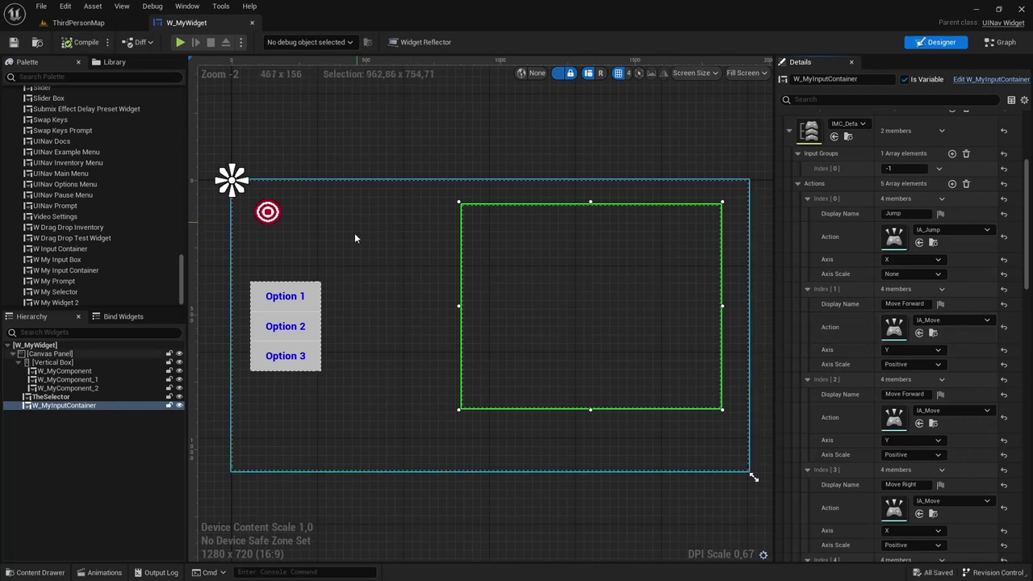
- Open BP_MyPlayerController from the ThirdPerson Blueprints folder and show its UINavPC component's key icon and key name data settings
{"action": "key", "text": "ctrl+space"}
{"action": "left_click", "coordinate": [65, 476]}
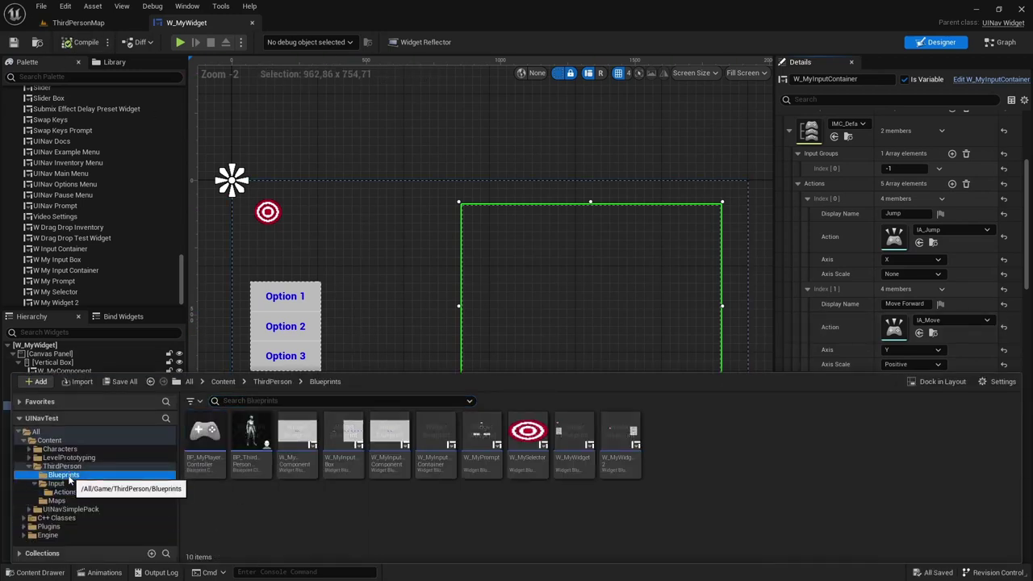
{"action": "double_click", "coordinate": [205, 440]}
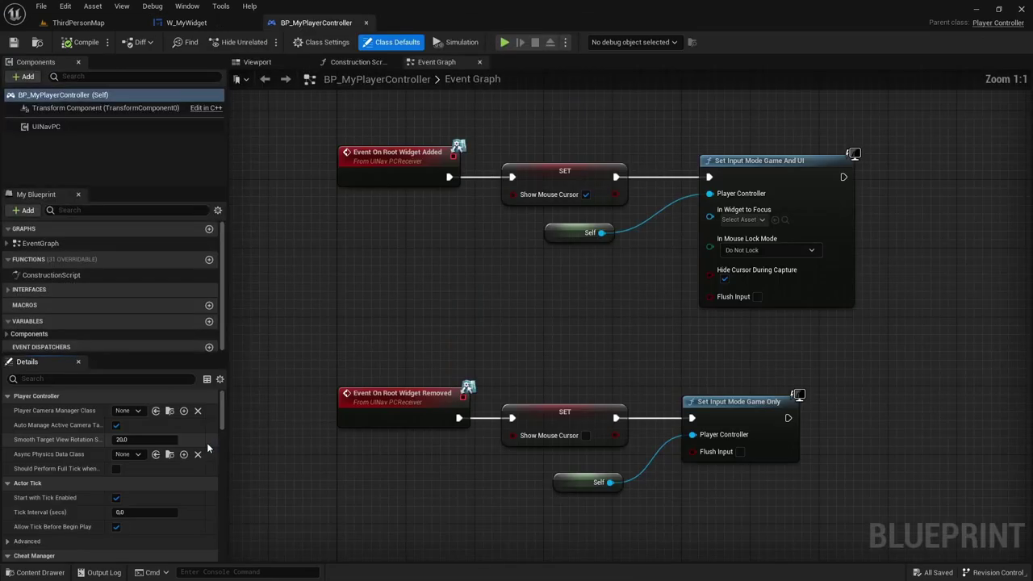
{"action": "left_click", "coordinate": [46, 127]}
{"action": "scroll", "coordinate": [99, 448], "scroll_direction": "down", "scroll_amount": 5}
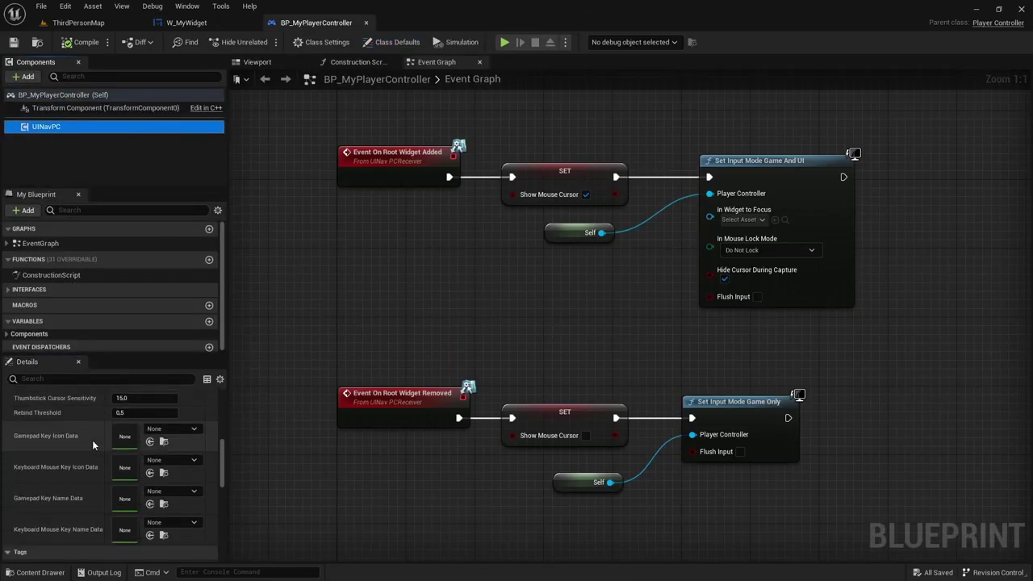
- Set UINavPC's Gamepad Key Icon Data to X_IconTable and its Keyboard Mouse Key Icon Data to KeyboardMouseIconTable
{"action": "scroll", "coordinate": [92, 440], "scroll_direction": "down", "scroll_amount": 1}
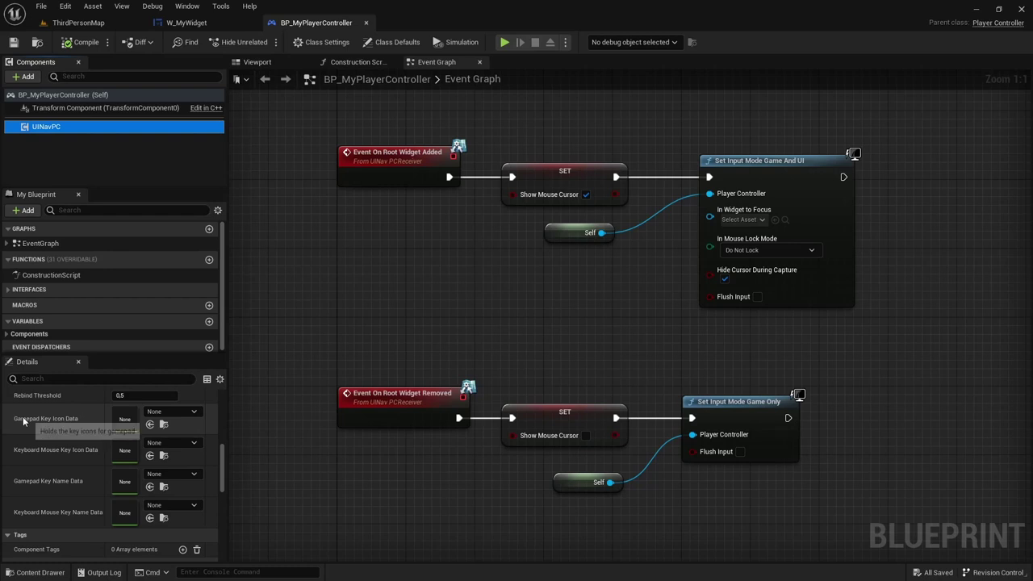
{"action": "left_click", "coordinate": [180, 412]}
{"action": "scroll", "coordinate": [239, 330], "scroll_direction": "down", "scroll_amount": 2}
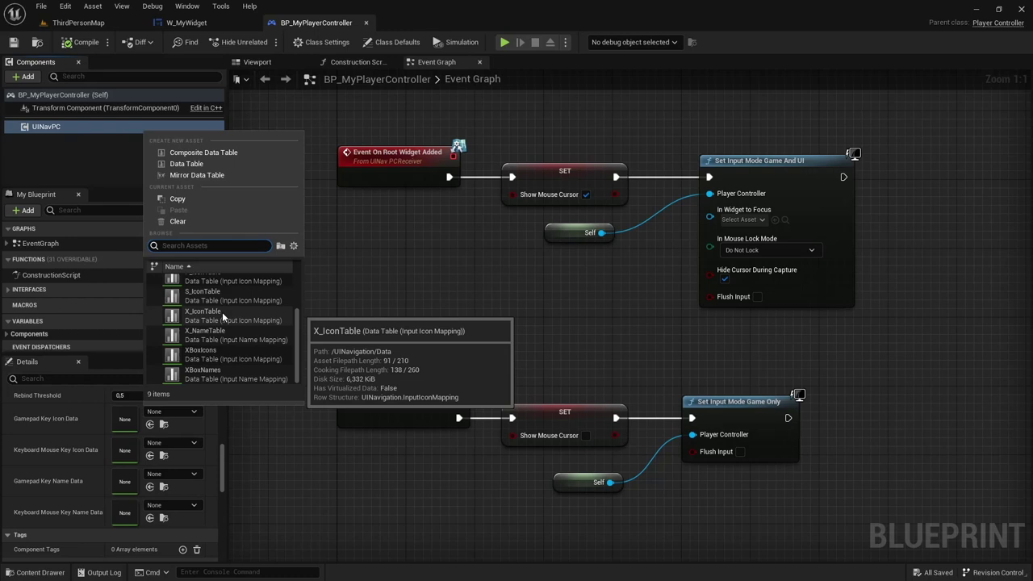
{"action": "left_click", "coordinate": [212, 313]}
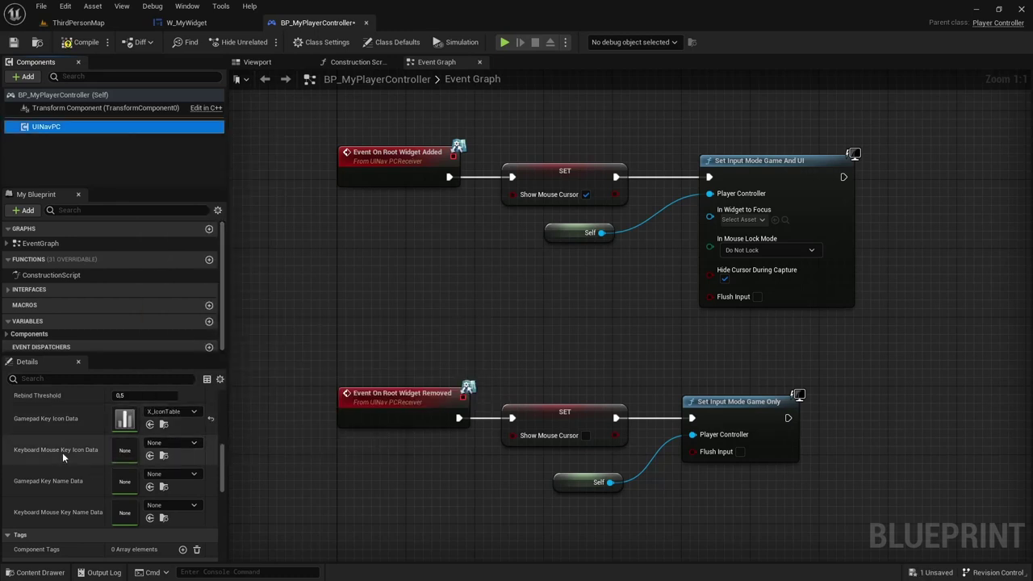
{"action": "left_click", "coordinate": [170, 443]}
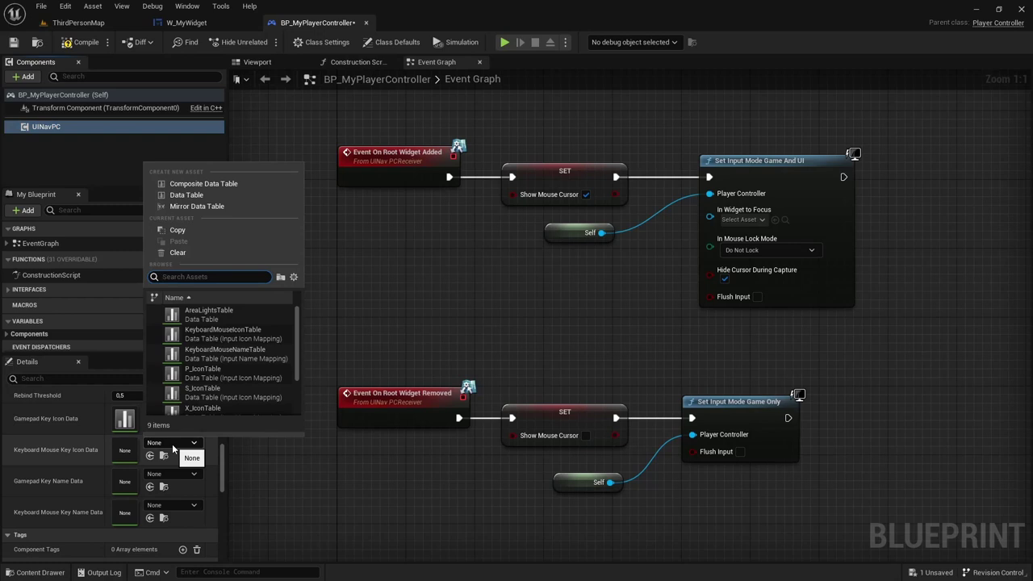
{"action": "left_click", "coordinate": [230, 334]}
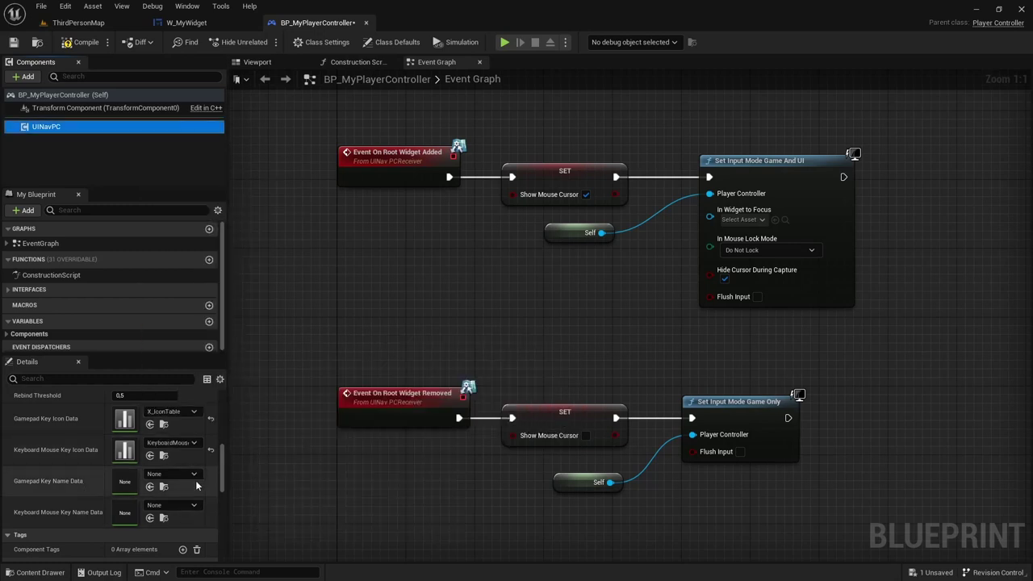
- Set UINavPC's Gamepad Key Name Data to X_NameTable and Keyboard Mouse Key Name Data to KeyboardMouseNameTable, and compile the blueprint
{"action": "left_click", "coordinate": [171, 474]}
{"action": "scroll", "coordinate": [242, 380], "scroll_direction": "down", "scroll_amount": 3}
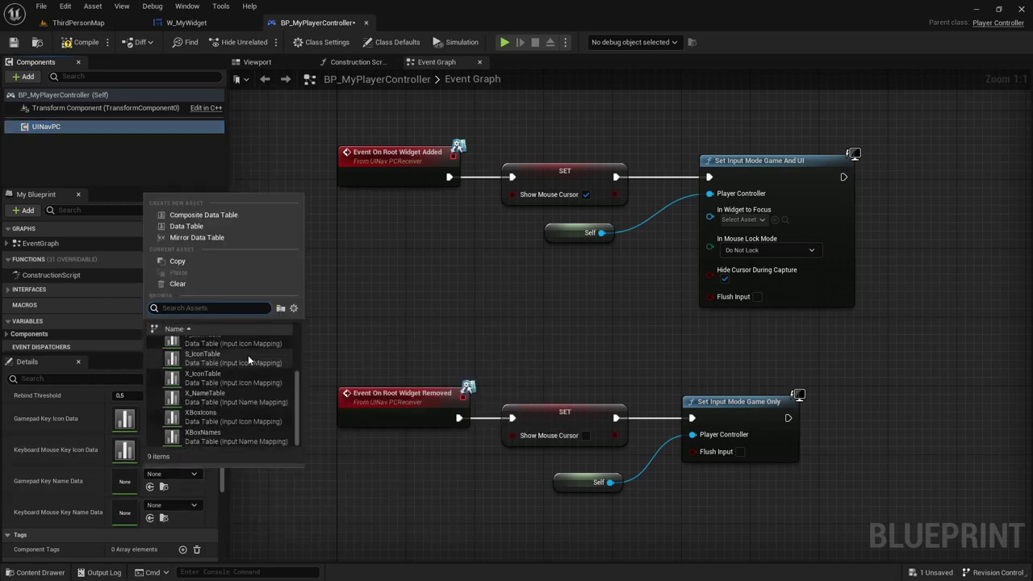
{"action": "left_click", "coordinate": [229, 396]}
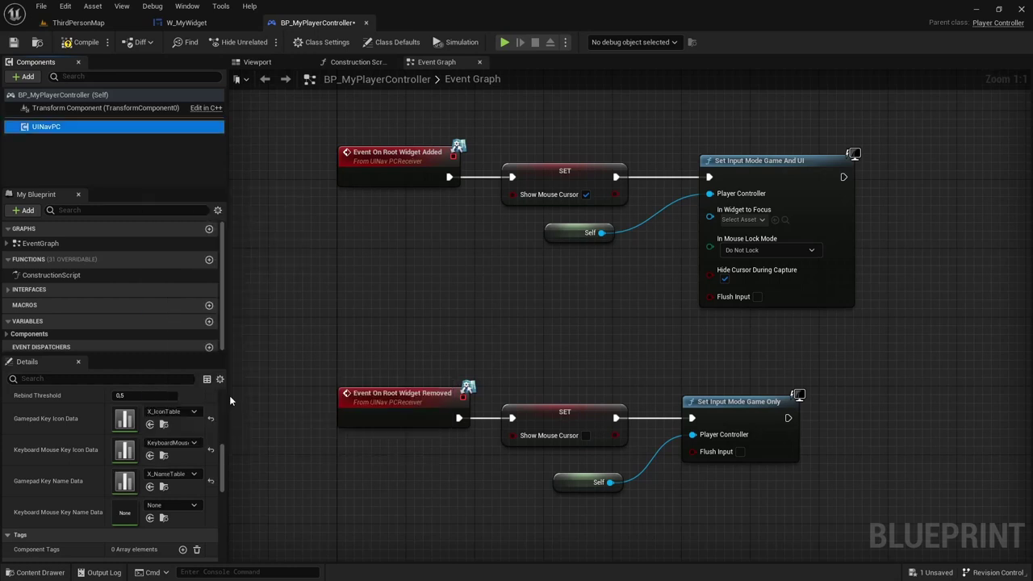
{"action": "left_click", "coordinate": [177, 506]}
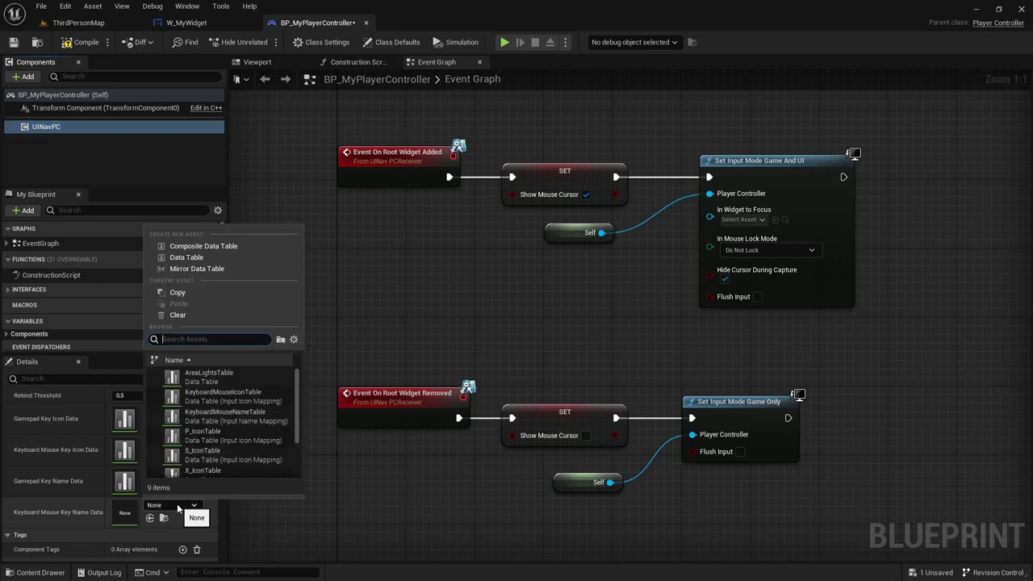
{"action": "left_click", "coordinate": [242, 419]}
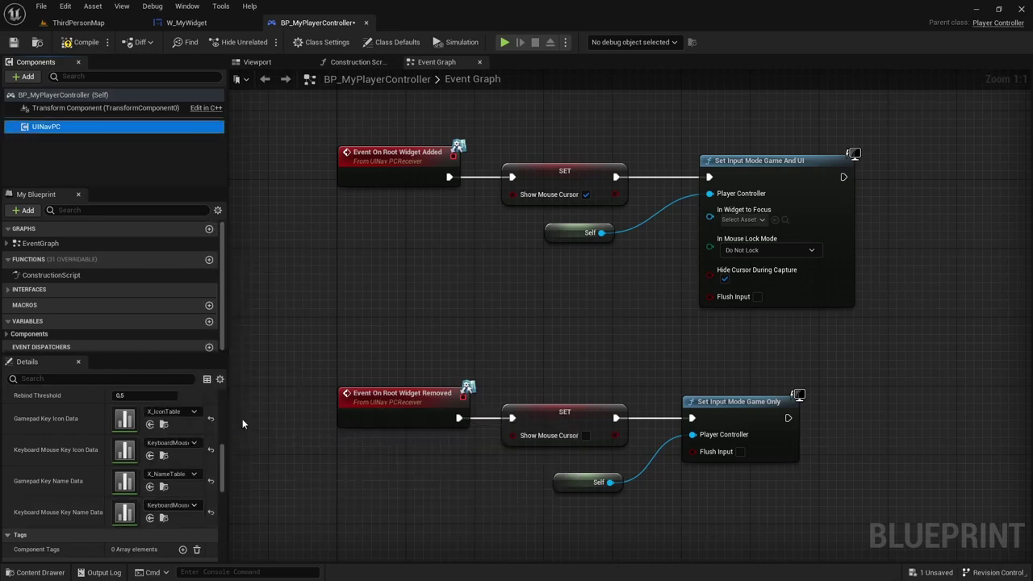
{"action": "left_click", "coordinate": [81, 42]}
- Open the W_MyInputBox blueprint assigned as Input Box BP of W_MyWidget's input container and view its input buttons
{"action": "left_click", "coordinate": [78, 22]}
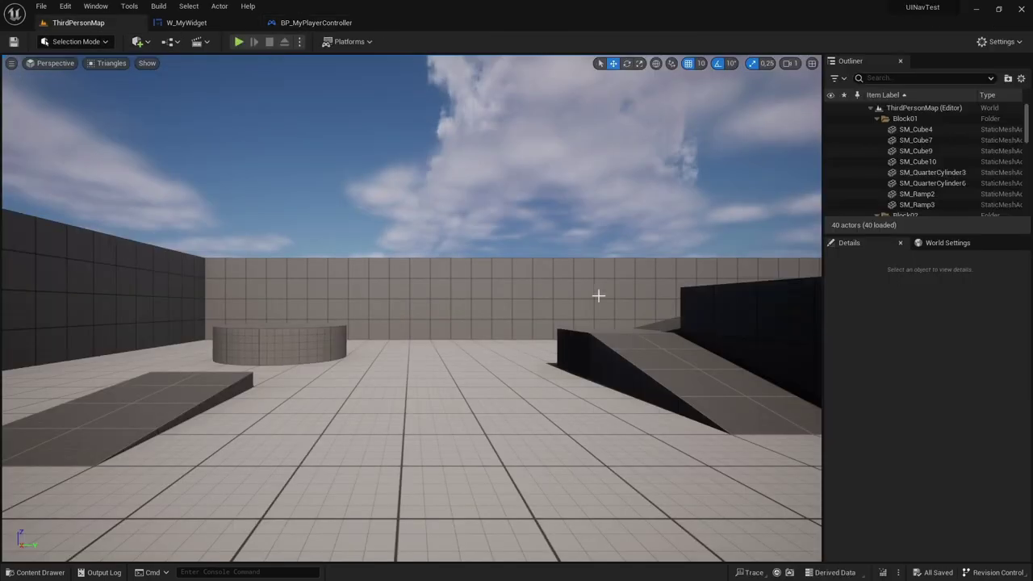
{"action": "right_click_drag", "start_coordinate": [599, 296], "coordinate": [366, 205]}
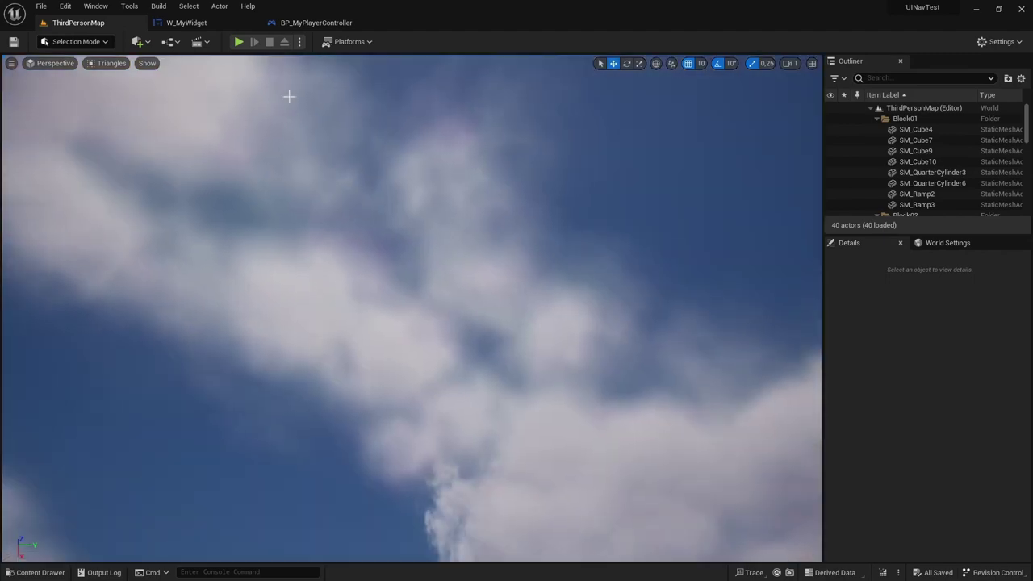
{"action": "left_click", "coordinate": [187, 23]}
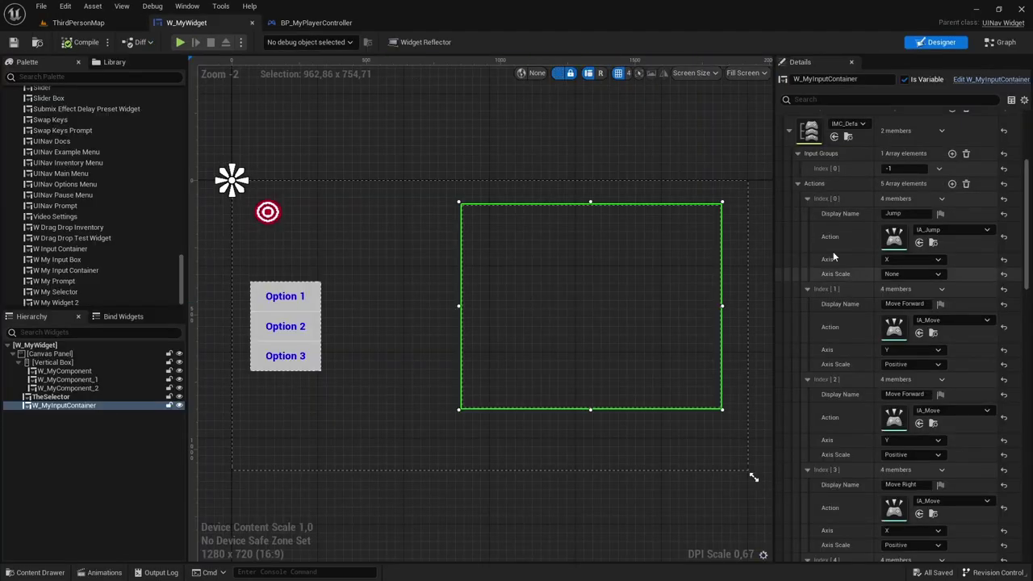
{"action": "left_click", "coordinate": [790, 131]}
{"action": "scroll", "coordinate": [824, 224], "scroll_direction": "up", "scroll_amount": 2}
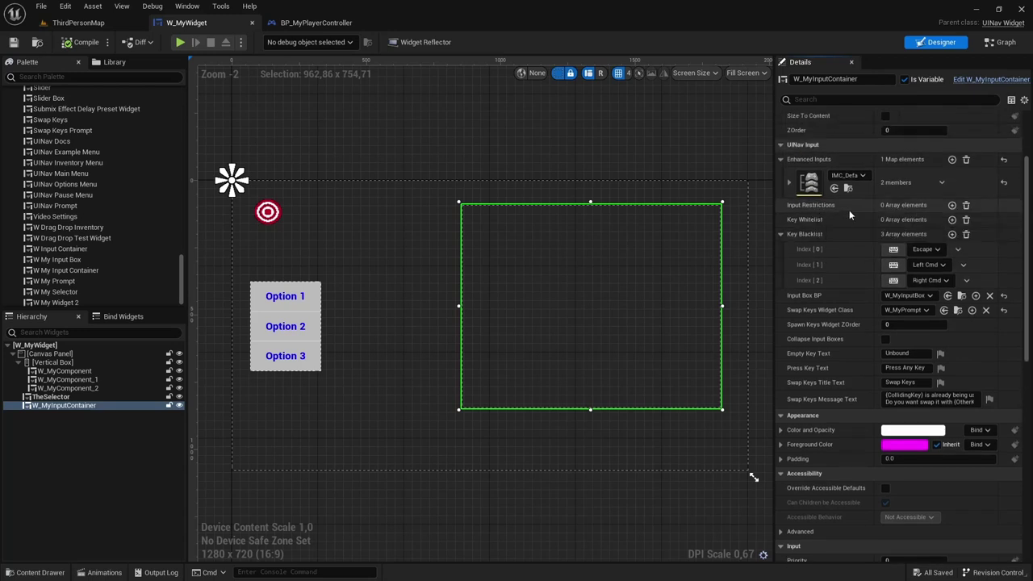
{"action": "left_click", "coordinate": [962, 297]}
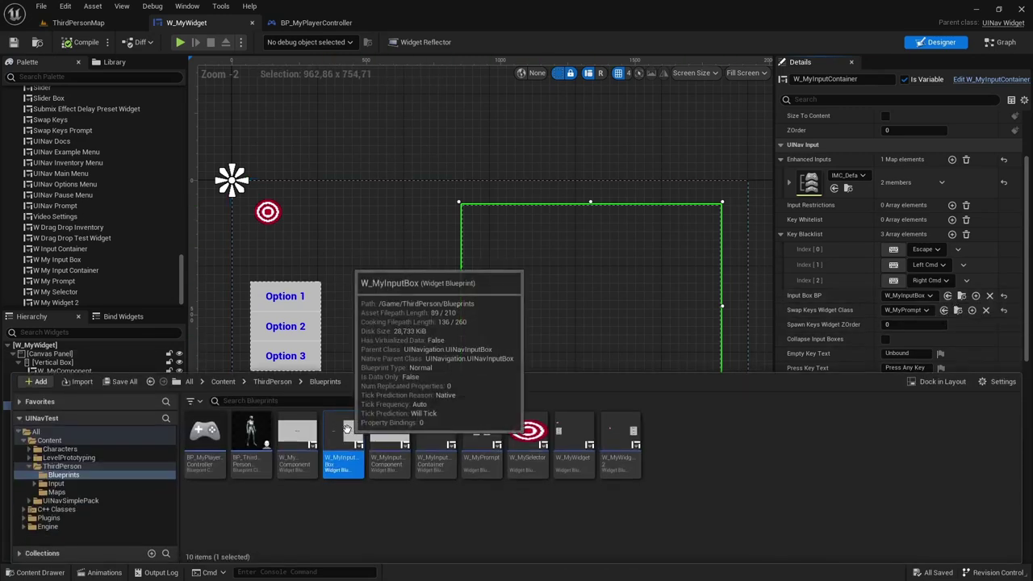
{"action": "double_click", "coordinate": [344, 460]}
{"action": "right_click_drag", "start_coordinate": [547, 358], "coordinate": [473, 342]}
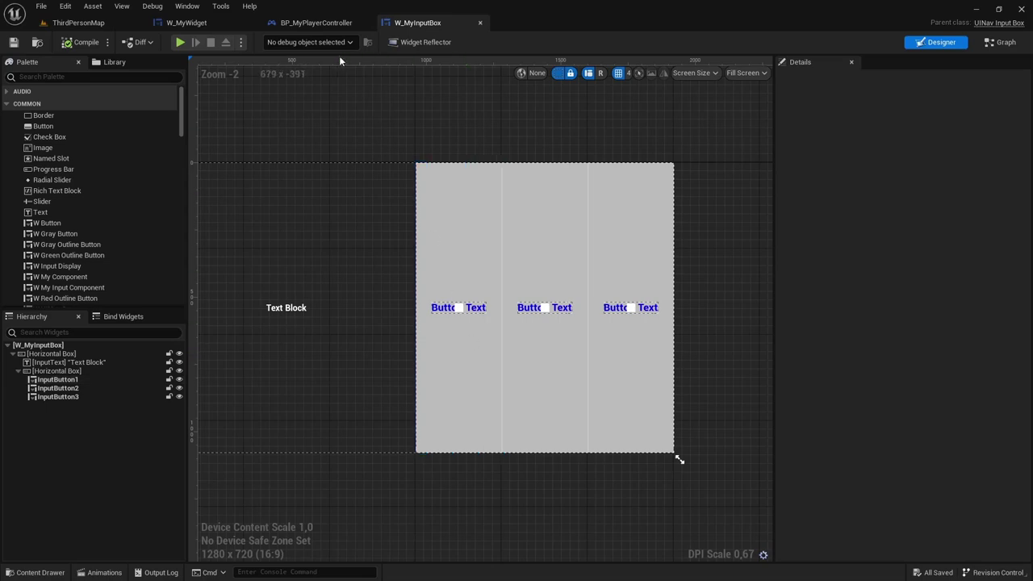
- Add an Input Restrictions entry to W_MyWidget's input container and set it to Keyboard and Mouse
{"action": "left_click", "coordinate": [319, 23]}
{"action": "left_click", "coordinate": [182, 22]}
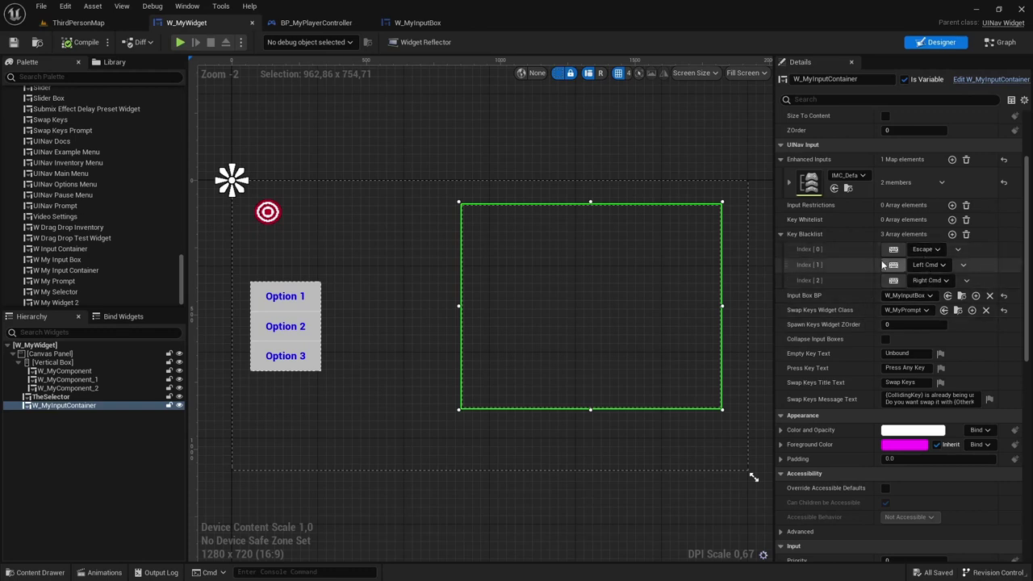
{"action": "scroll", "coordinate": [862, 280], "scroll_direction": "up", "scroll_amount": 1}
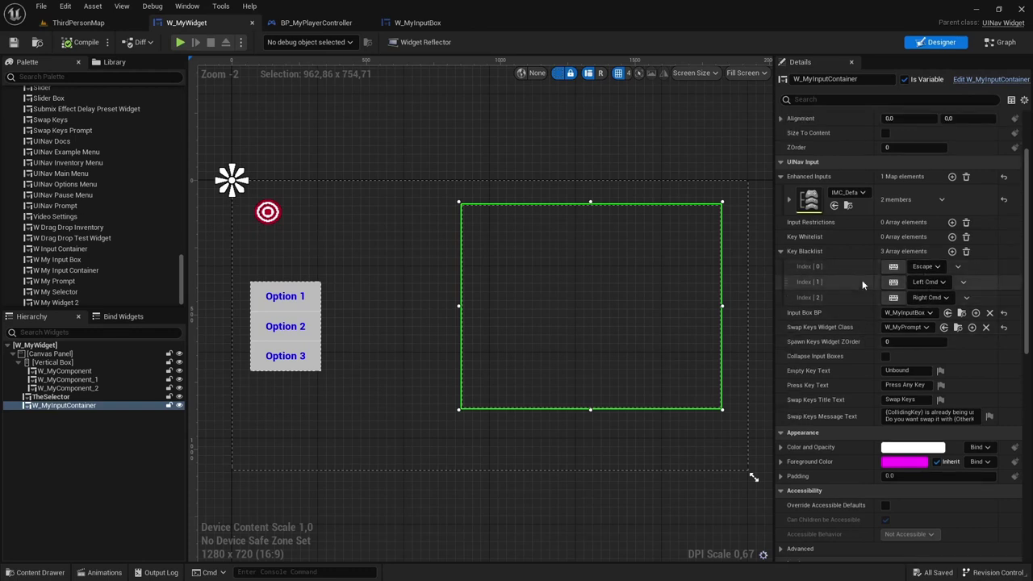
{"action": "left_click", "coordinate": [952, 223]}
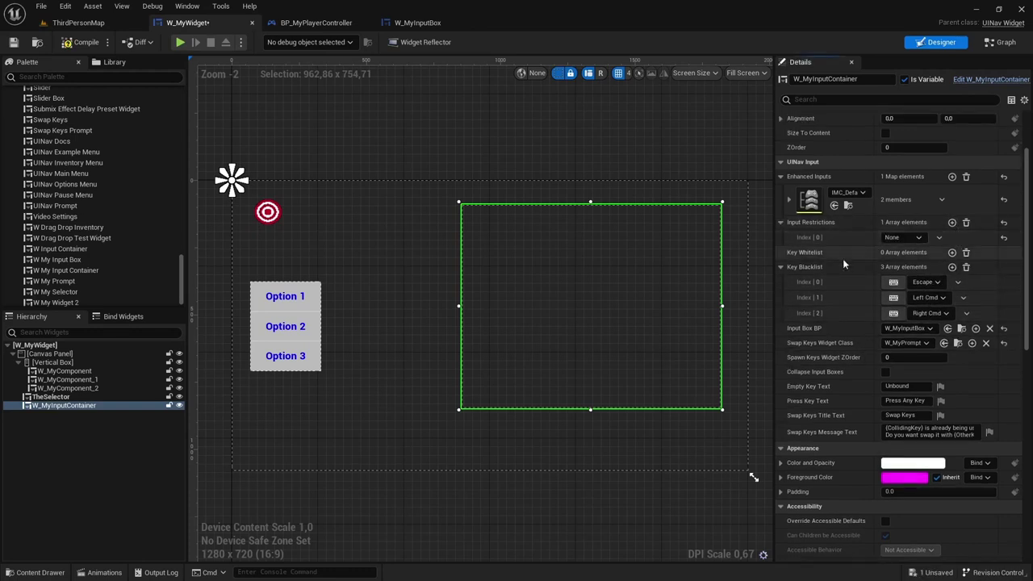
{"action": "left_click", "coordinate": [904, 239]}
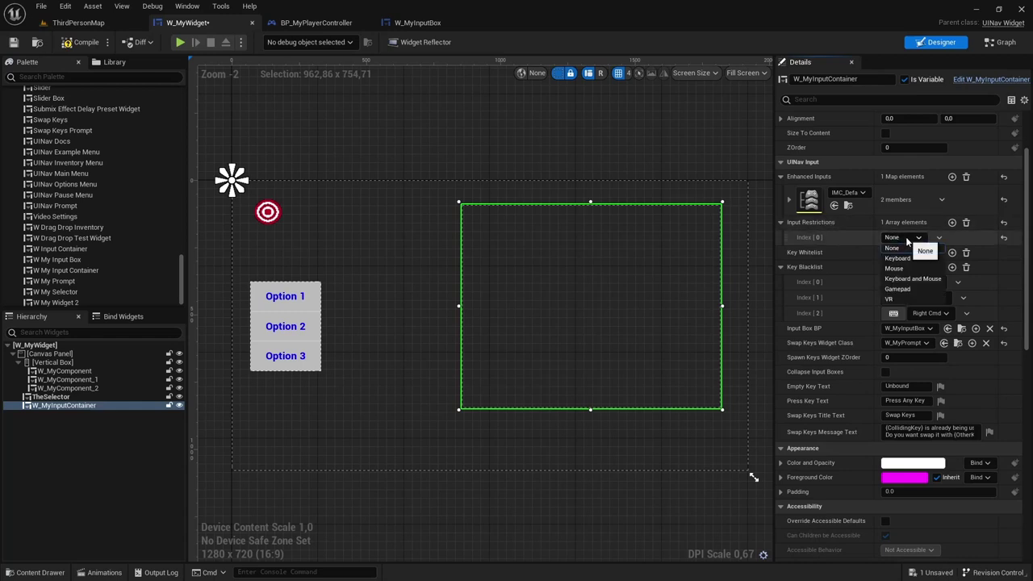
{"action": "left_click", "coordinate": [915, 279]}
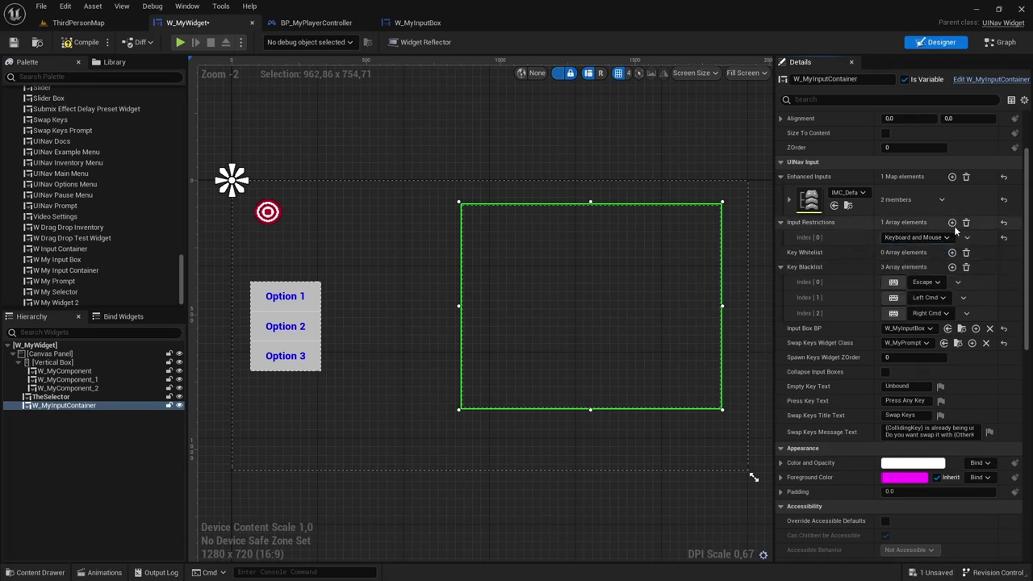
- Add a second Input Restrictions entry set to Gamepad and compile W_MyWidget
{"action": "left_click", "coordinate": [952, 222]}
{"action": "left_click", "coordinate": [899, 255]}
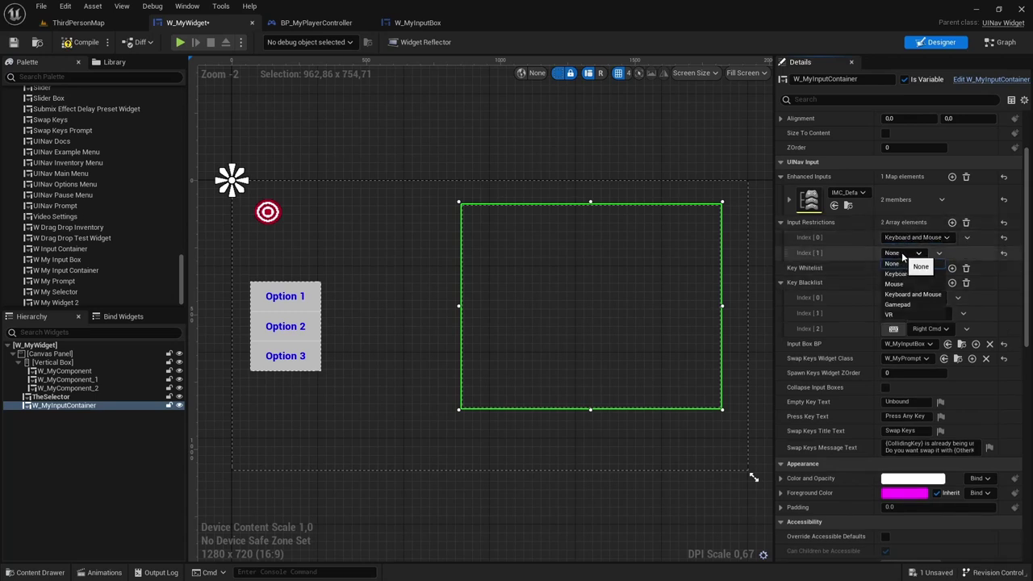
{"action": "left_click", "coordinate": [908, 304]}
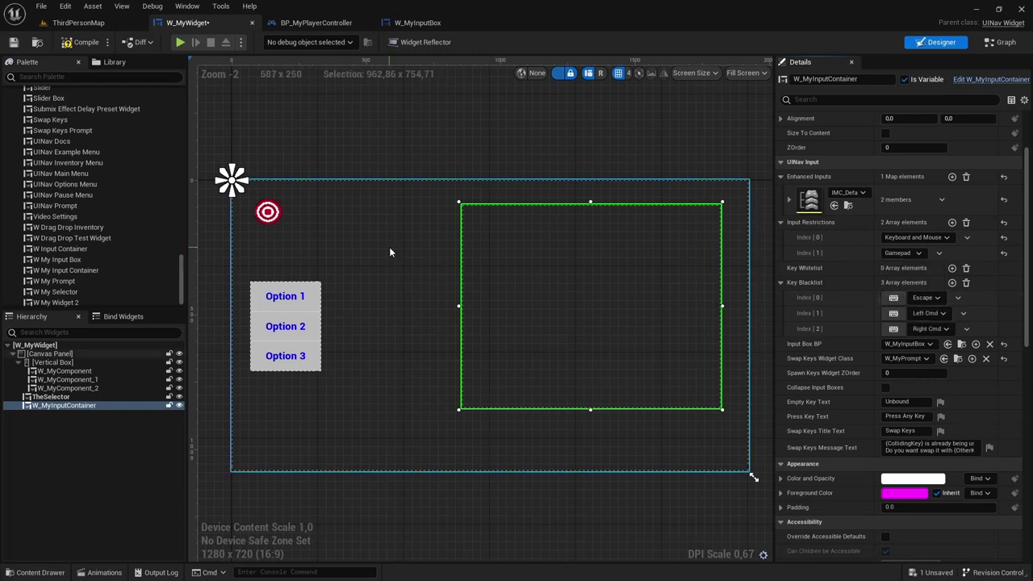
{"action": "left_click", "coordinate": [82, 43]}
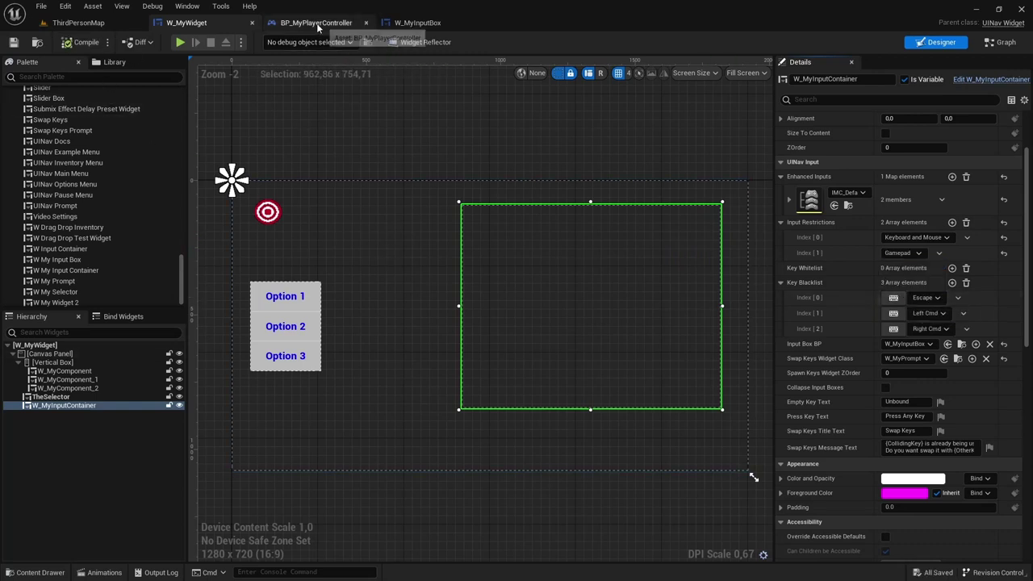
- Inspect InputButton1 in W_MyInputBox and compare it with the Input Restrictions options of W_MyWidget's input container
{"action": "left_click", "coordinate": [415, 24]}
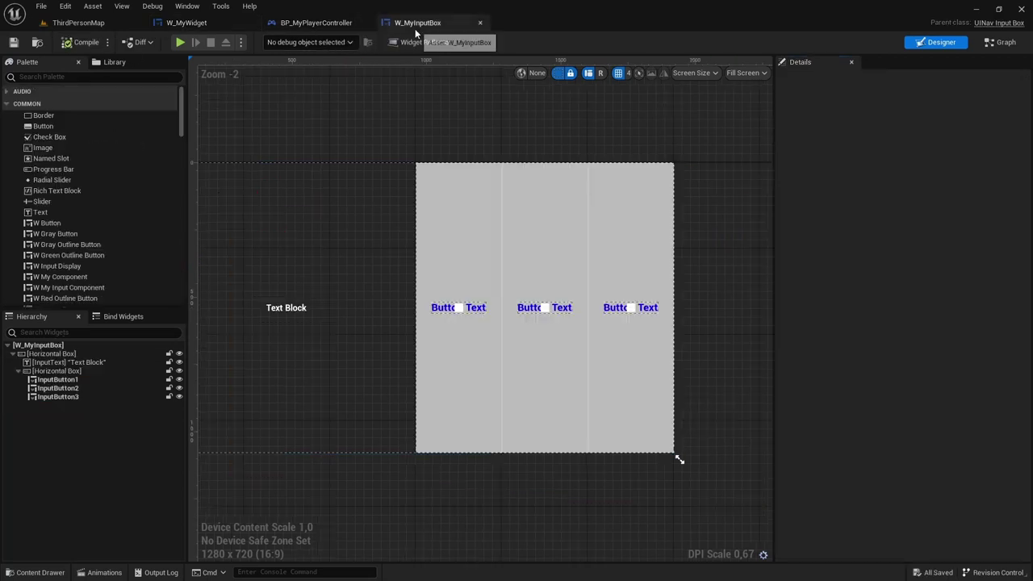
{"action": "left_click", "coordinate": [452, 289]}
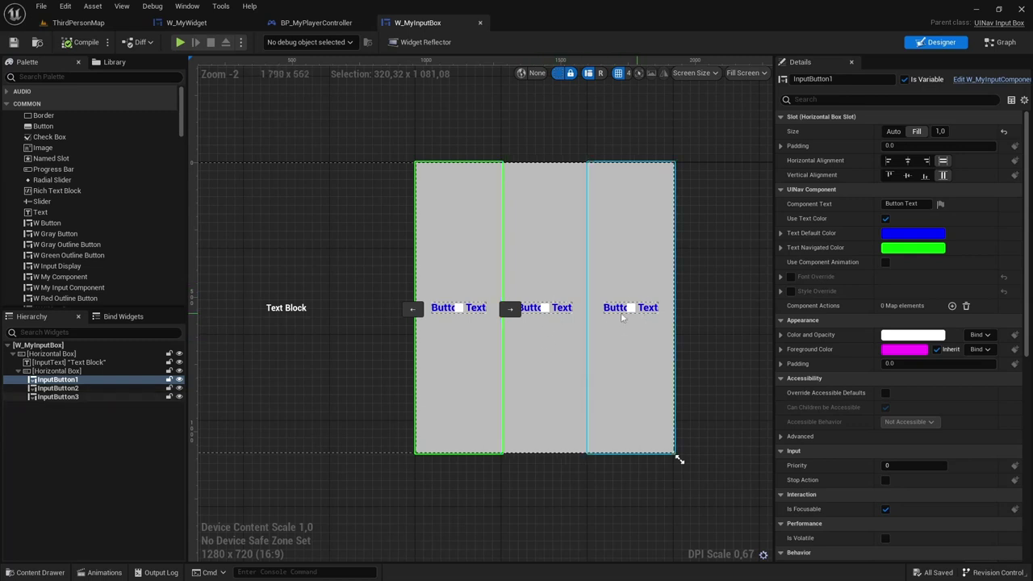
{"action": "left_click", "coordinate": [194, 22]}
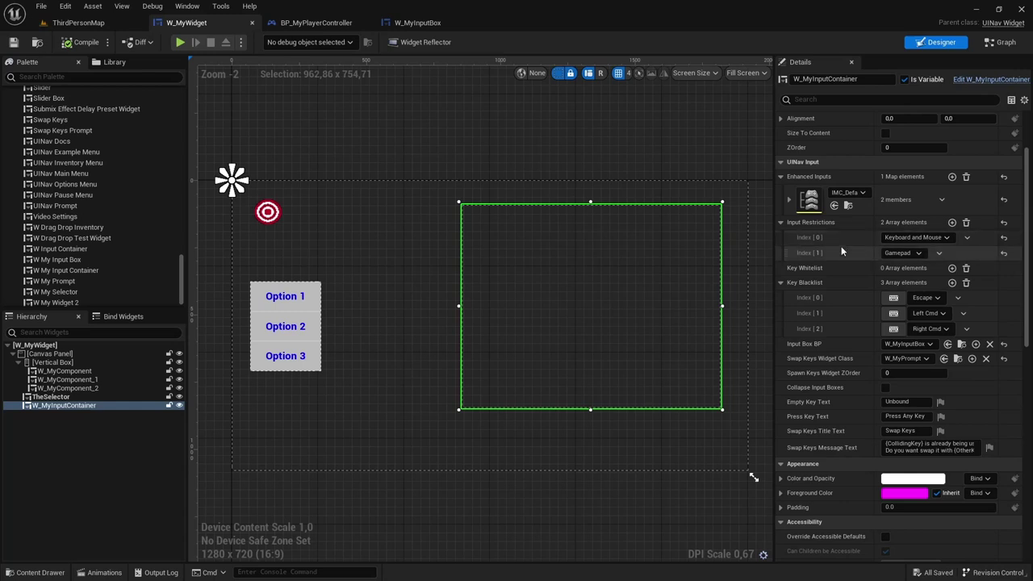
{"action": "left_click", "coordinate": [913, 254]}
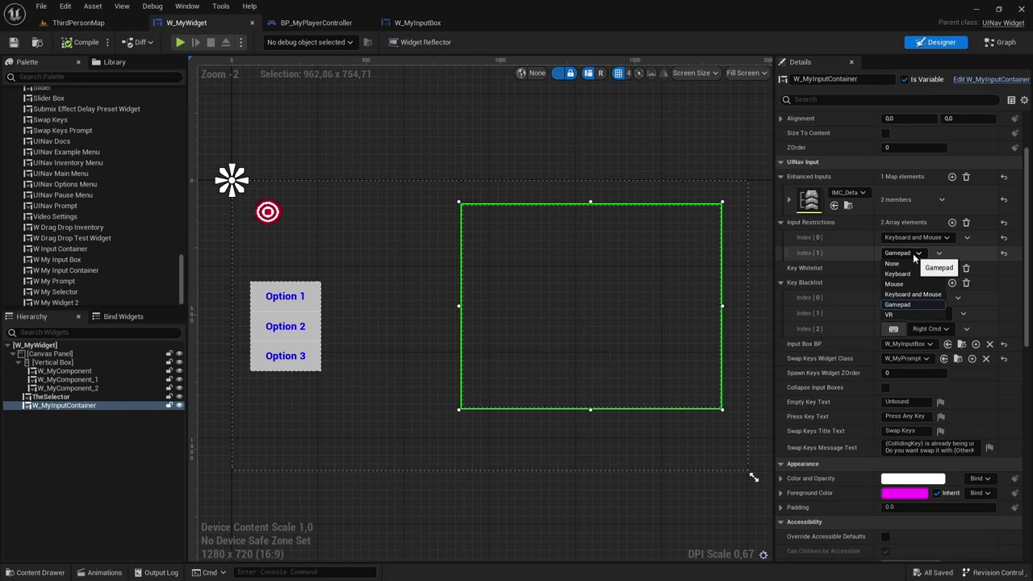
{"action": "left_click", "coordinate": [831, 258]}
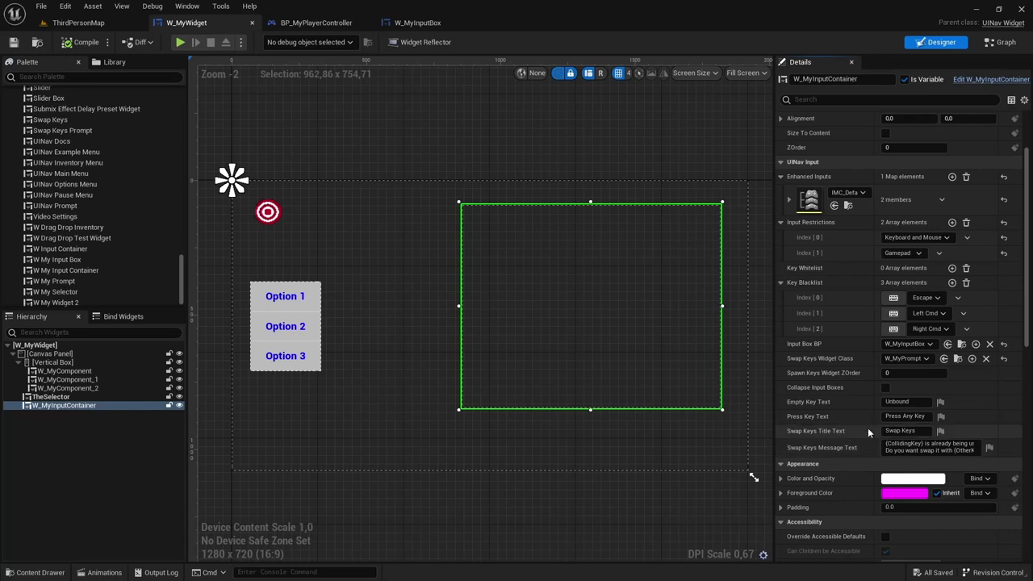
- Set the display name of the IMC_Default action entry at index 2 to Move Backward
{"action": "scroll", "coordinate": [845, 431], "scroll_direction": "down", "scroll_amount": 1}
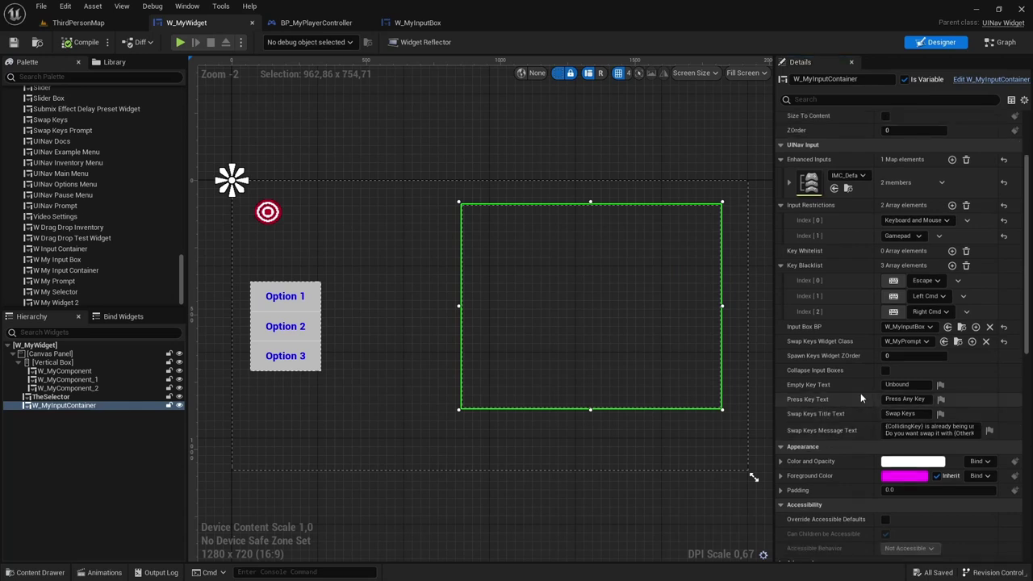
{"action": "left_click", "coordinate": [789, 183]}
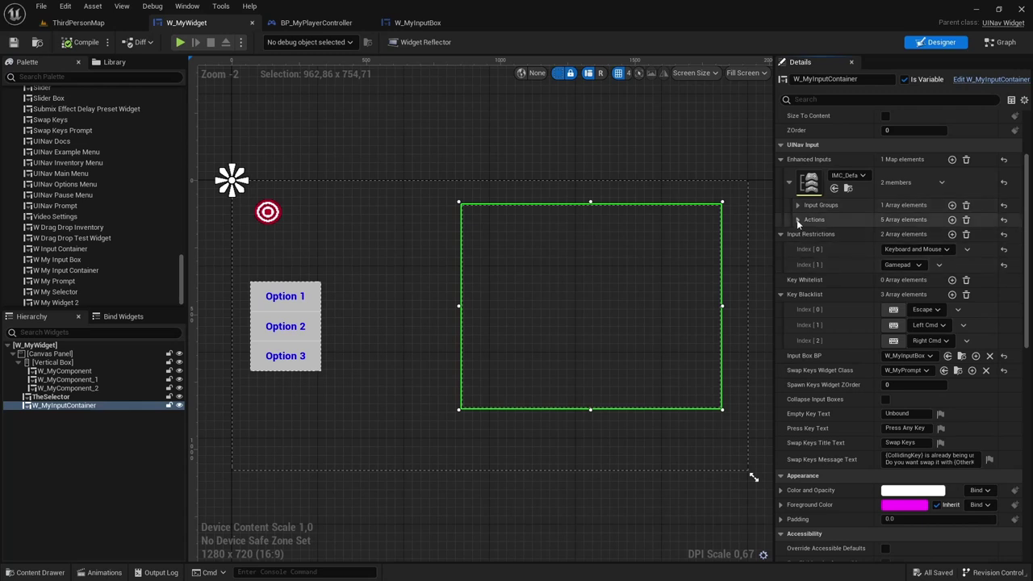
{"action": "left_click", "coordinate": [798, 220]}
{"action": "left_click", "coordinate": [806, 265]}
{"action": "left_click", "coordinate": [808, 250]}
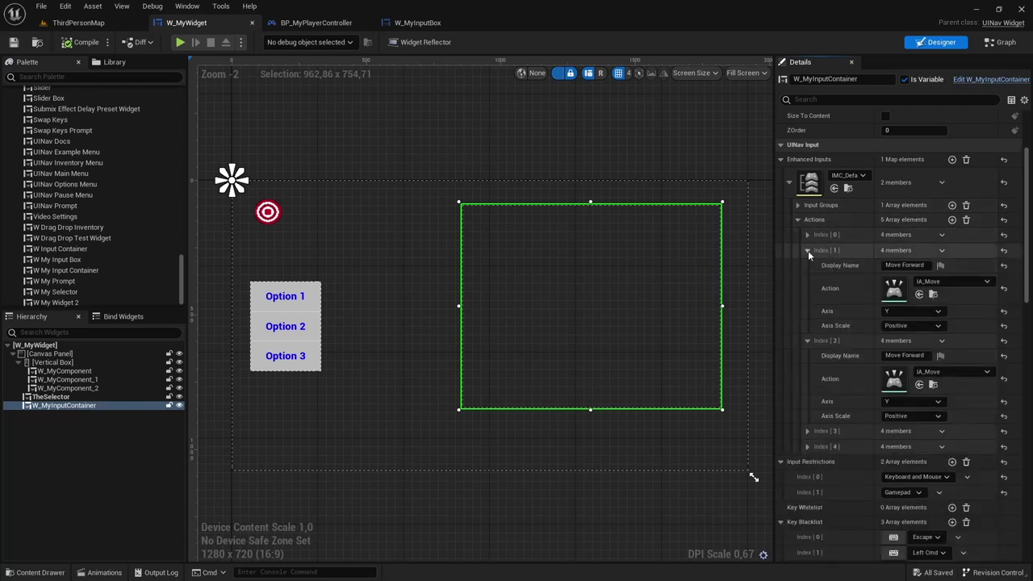
{"action": "scroll", "coordinate": [858, 358], "scroll_direction": "down", "scroll_amount": 2}
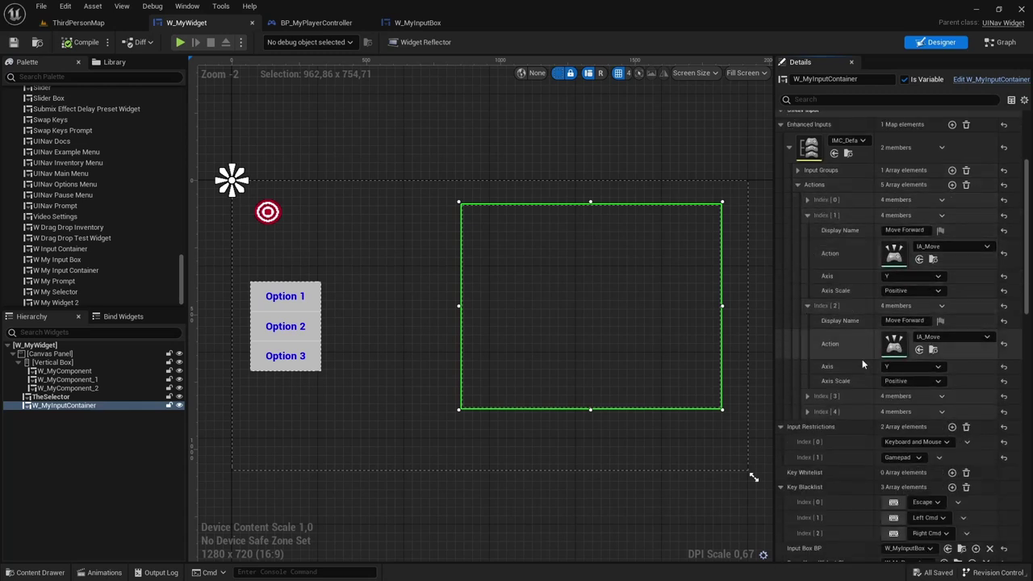
{"action": "left_click", "coordinate": [926, 320]}
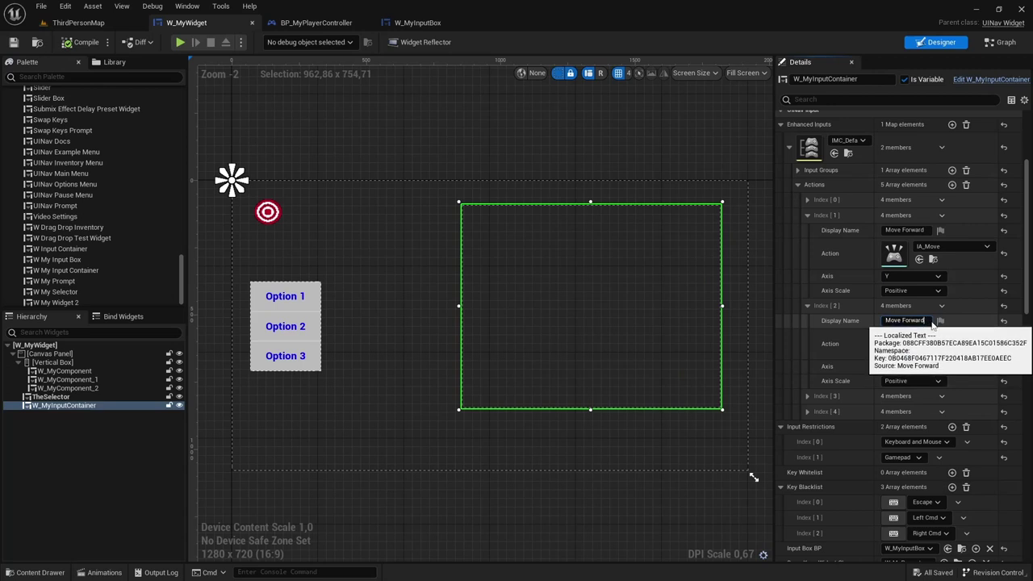
{"action": "key", "text": "BackSpace"}
{"action": "key", "text": "BackSpace"}
{"action": "key", "text": "BackSpace"}
{"action": "key", "text": "BackSpace"}
{"action": "key", "text": "BackSpace"}
{"action": "key", "text": "BackSpace"}
{"action": "key", "text": "BackSpace"}
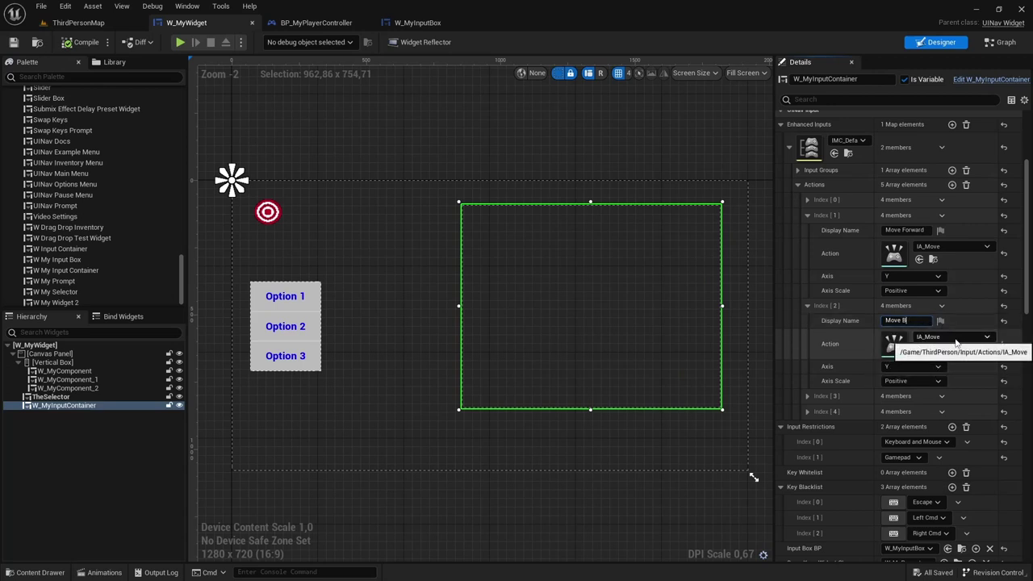
{"action": "type", "text": "Backward"}
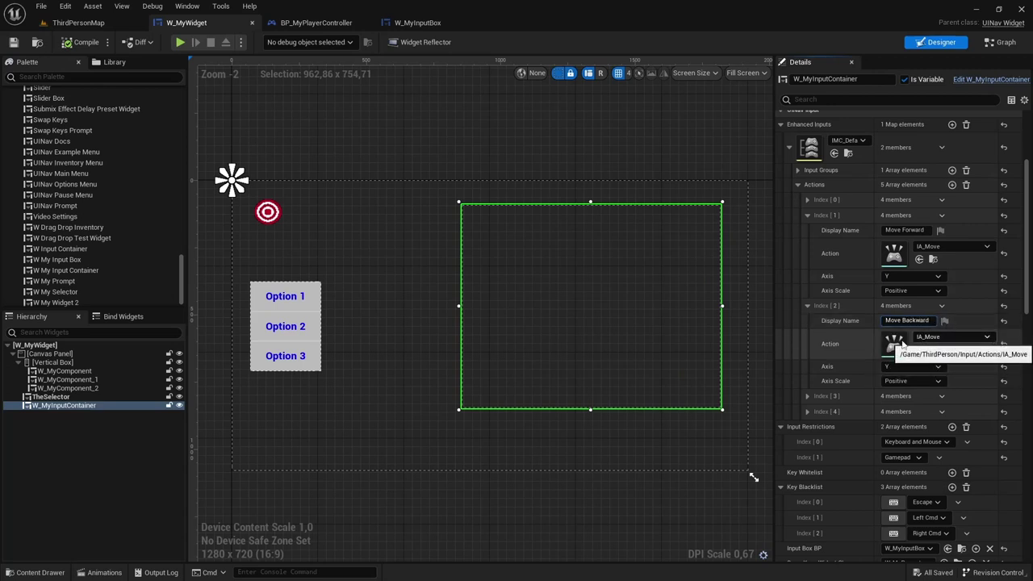
- Set the Move Backward action's axis scale to Negative and compile W_MyWidget
{"action": "left_click", "coordinate": [912, 381]}
{"action": "left_click", "coordinate": [905, 411]}
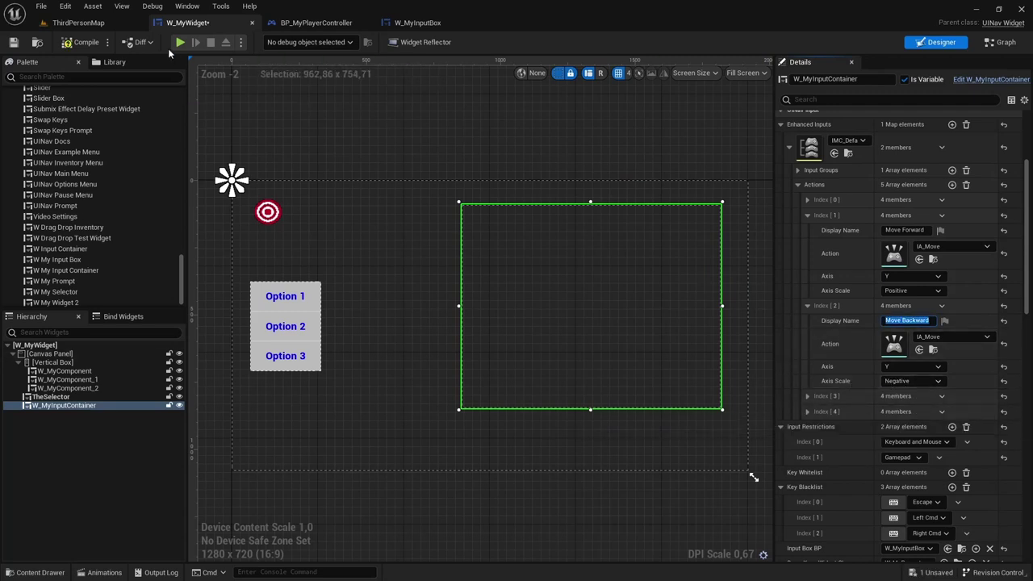
{"action": "left_click", "coordinate": [81, 42]}
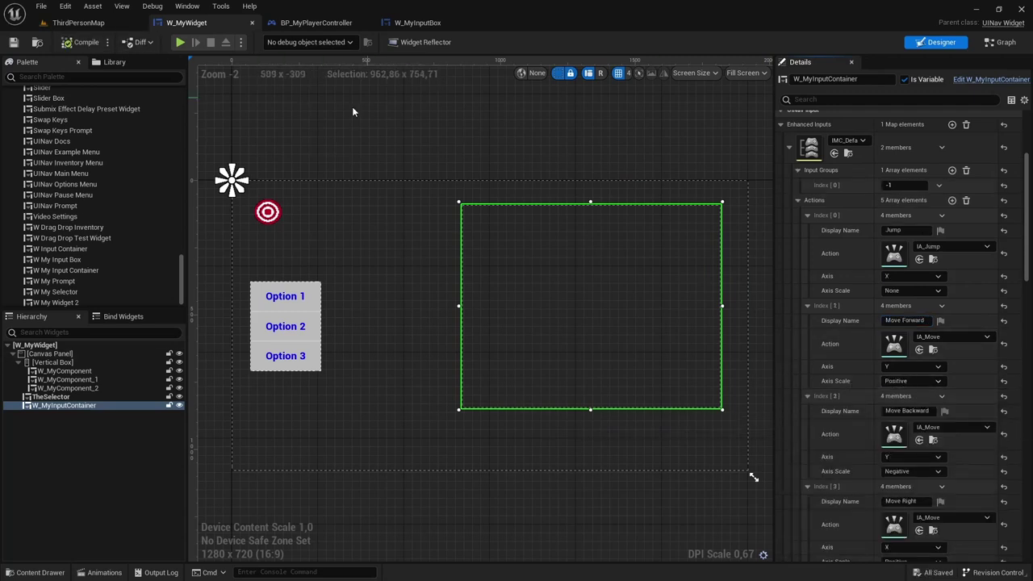
- Play ThirdPersonMap and rebind the keyboard input of Move Forward to P in the running widget
{"action": "left_click", "coordinate": [78, 22]}
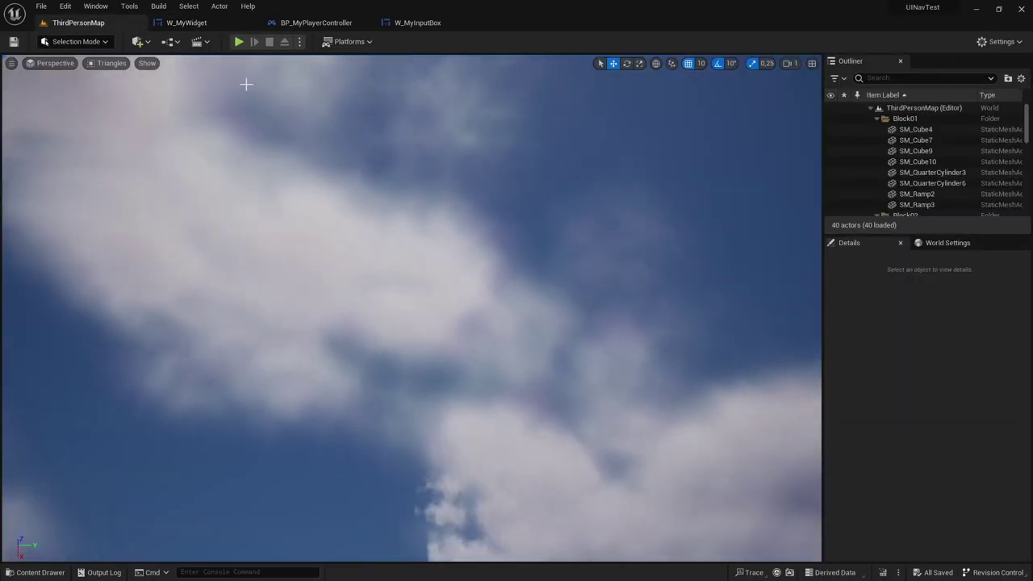
{"action": "left_click", "coordinate": [239, 42]}
{"action": "key", "text": "Up"}
{"action": "key", "text": "Up"}
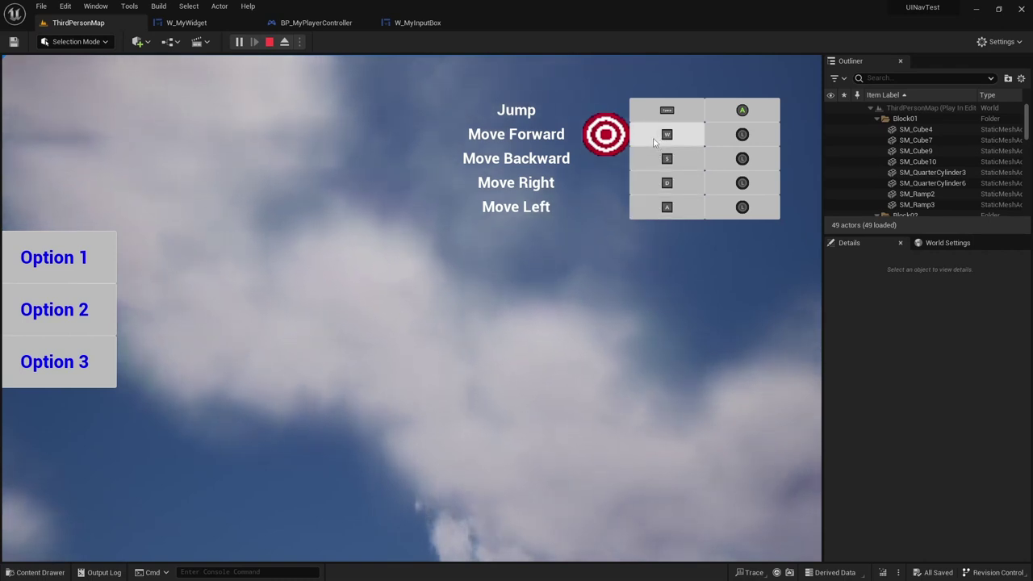
{"action": "left_click", "coordinate": [654, 142]}
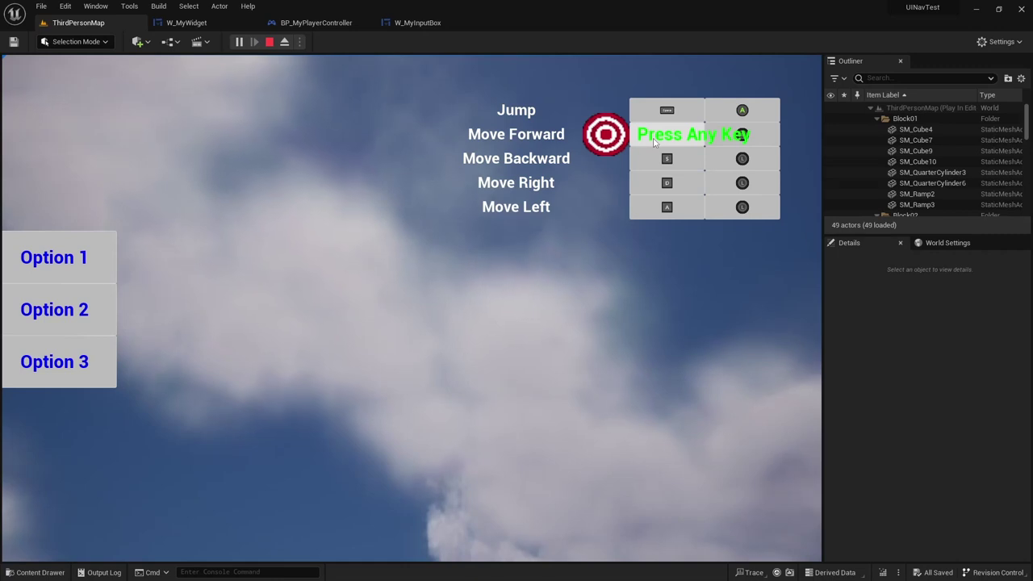
{"action": "key", "text": "p"}
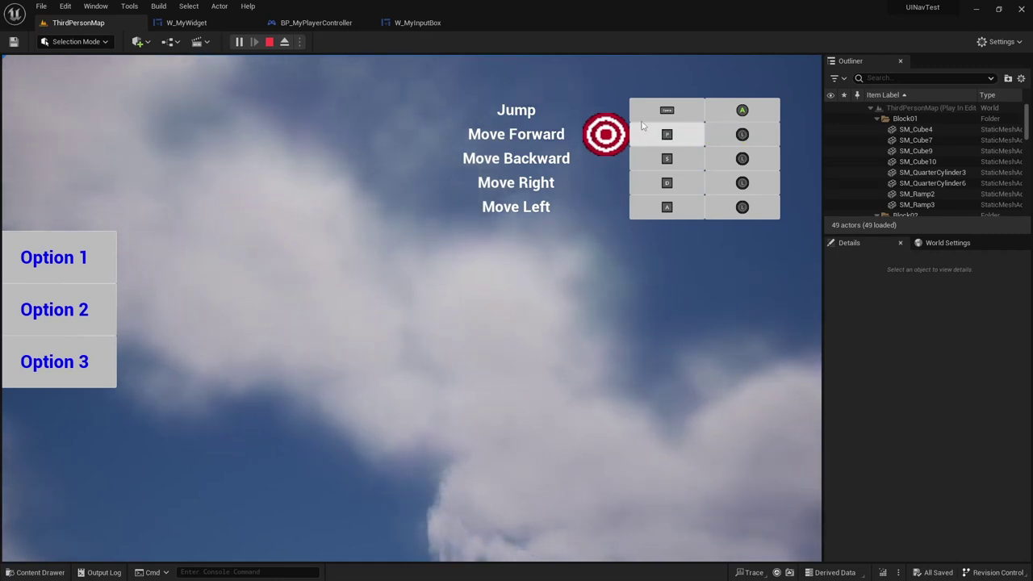
- Rebind the keyboard input of Jump to C and stop the play session
{"action": "left_click", "coordinate": [650, 115]}
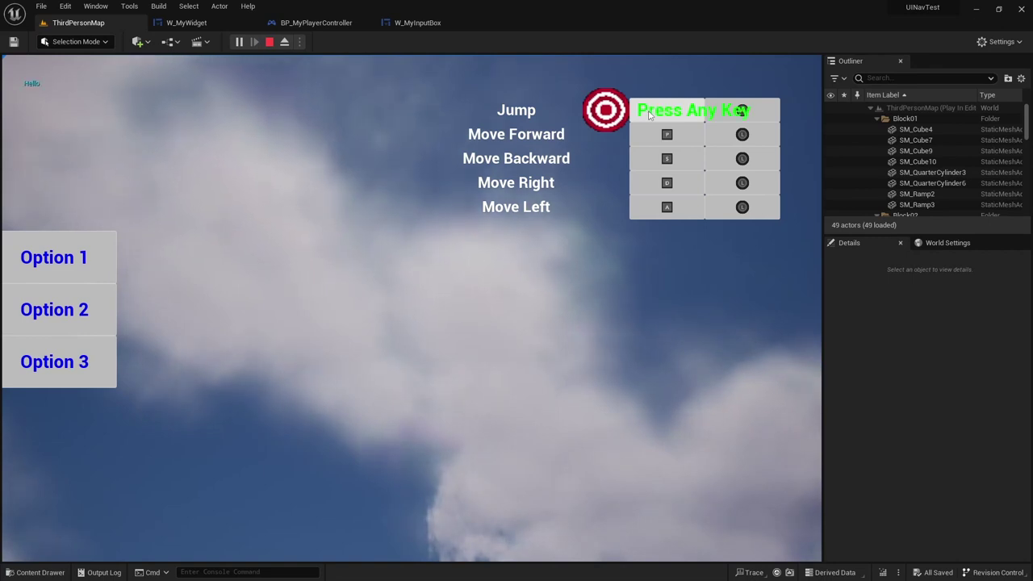
{"action": "key", "text": "c"}
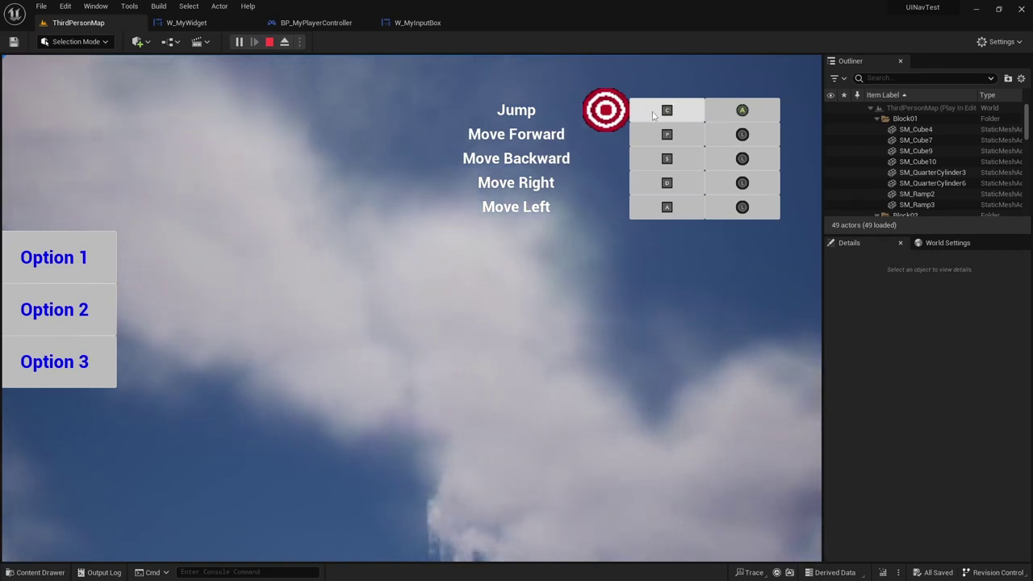
{"action": "left_click", "coordinate": [266, 42]}
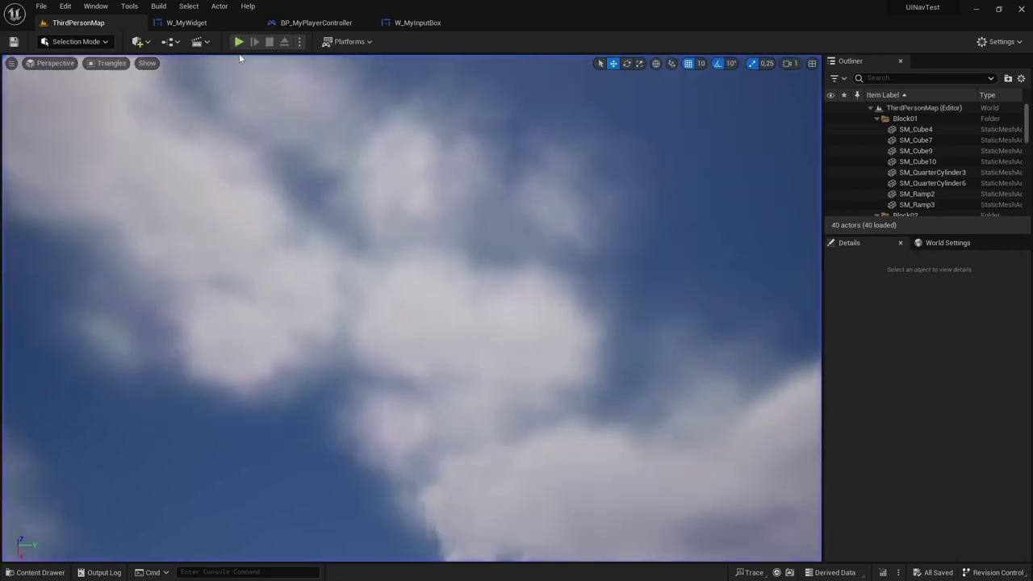
- Play the level again to check whether the rebound Jump and Move Forward keys persist, and stop it
{"action": "left_click", "coordinate": [238, 42]}
{"action": "key", "text": "Up"}
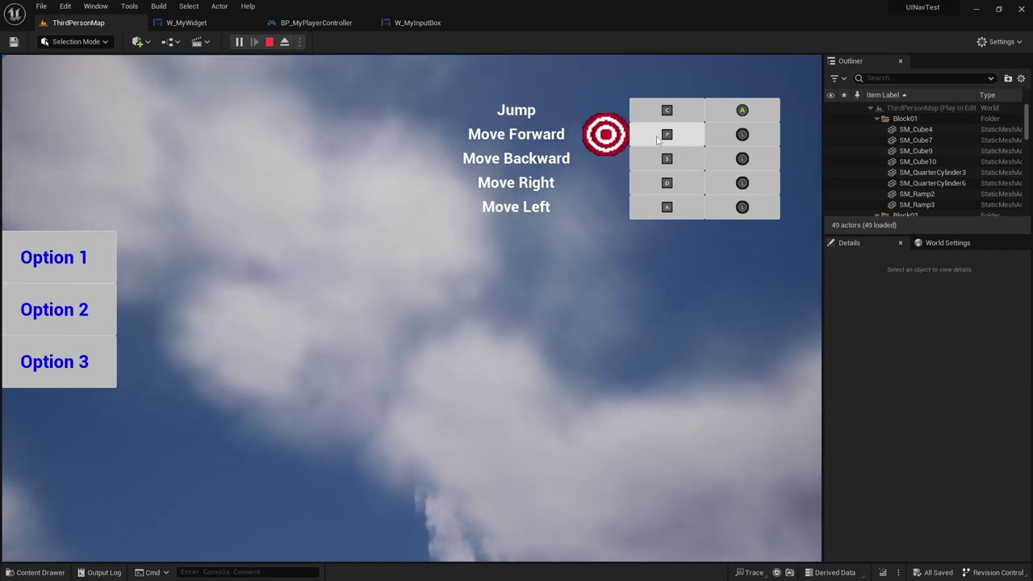
{"action": "key", "text": "Down"}
{"action": "key", "text": "Down"}
{"action": "key", "text": "Down"}
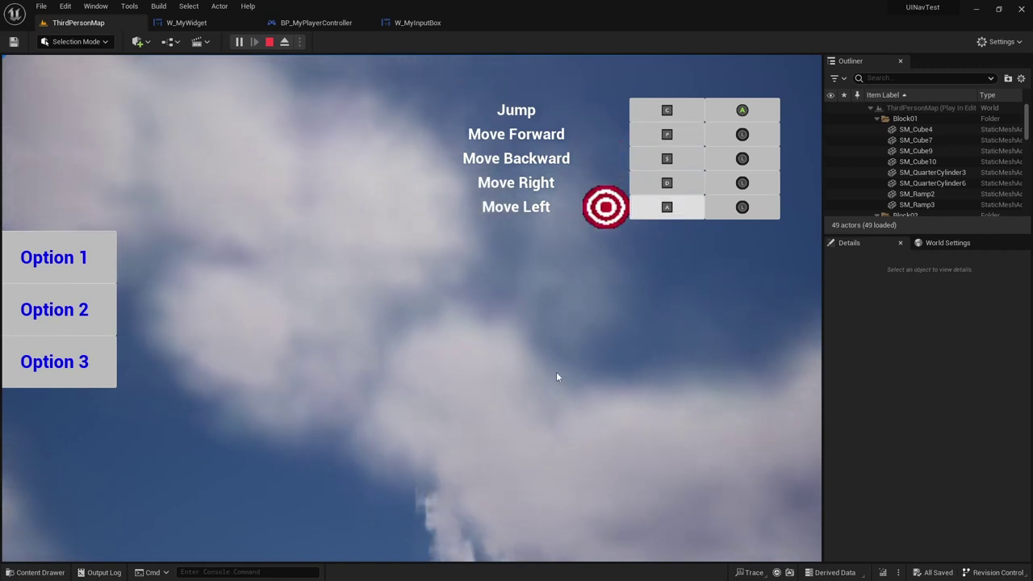
{"action": "left_click", "coordinate": [269, 41]}
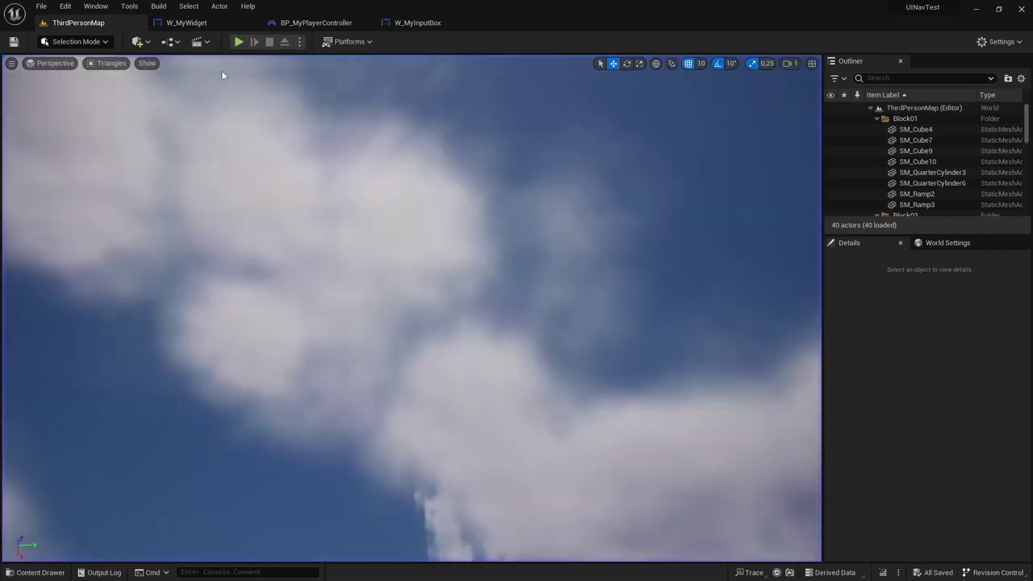
- Add a W My Component button below the input container in W_MyWidget, sized about 429 by 89
{"action": "left_click", "coordinate": [186, 23]}
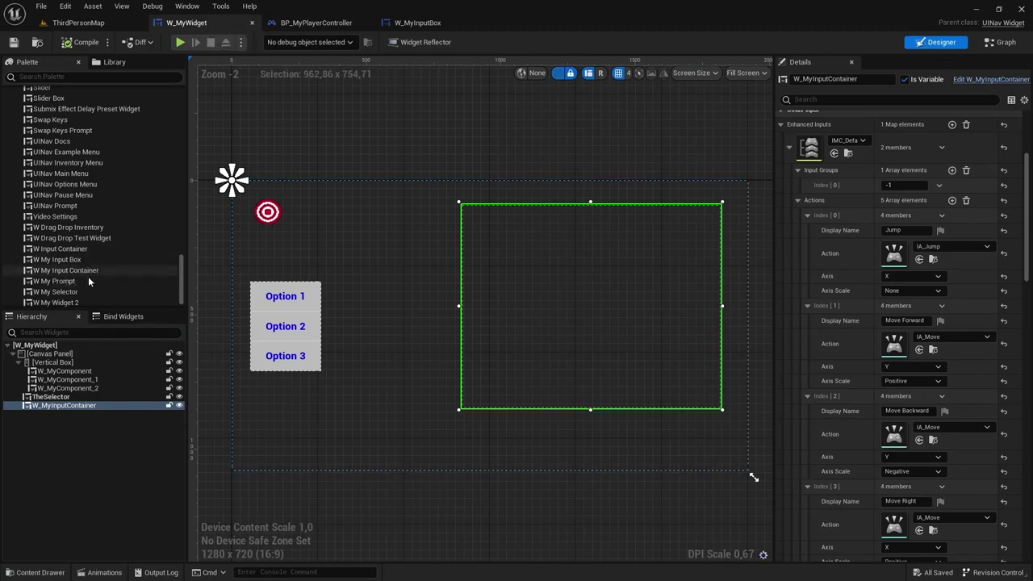
{"action": "scroll", "coordinate": [85, 258], "scroll_direction": "up", "scroll_amount": 5}
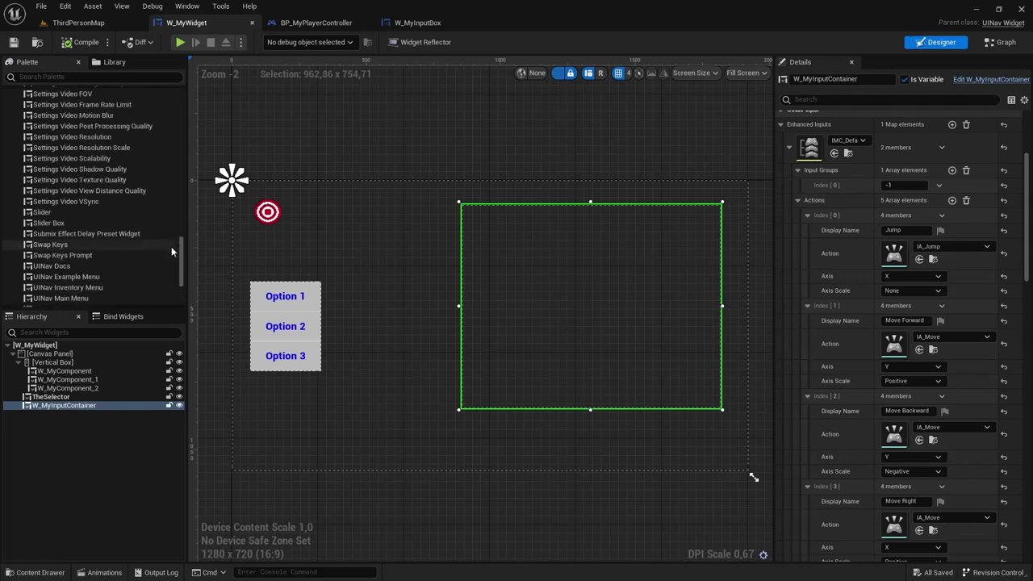
{"action": "left_click_drag", "start_coordinate": [180, 251], "coordinate": [184, 86]}
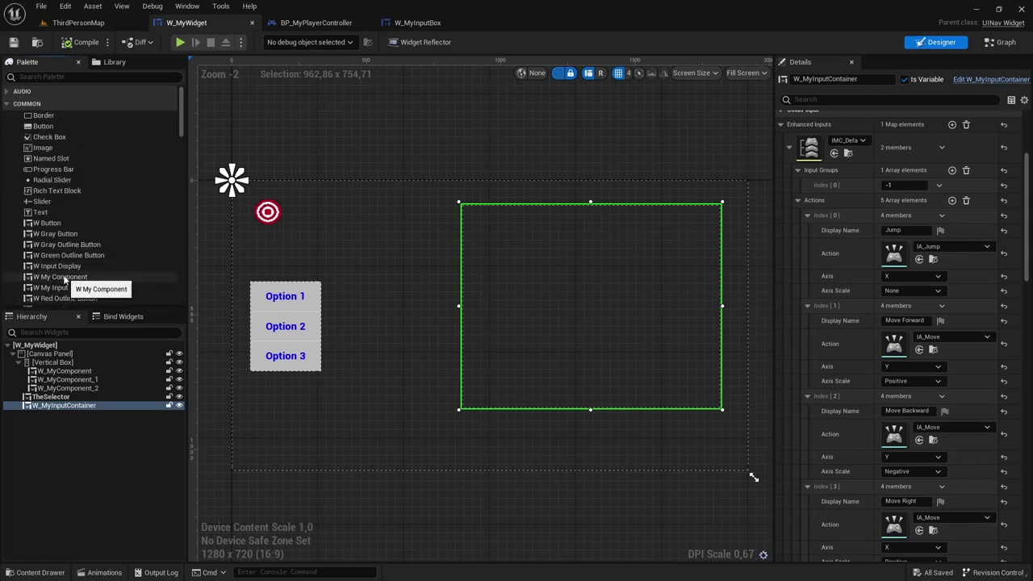
{"action": "left_click_drag", "start_coordinate": [60, 277], "coordinate": [537, 436]}
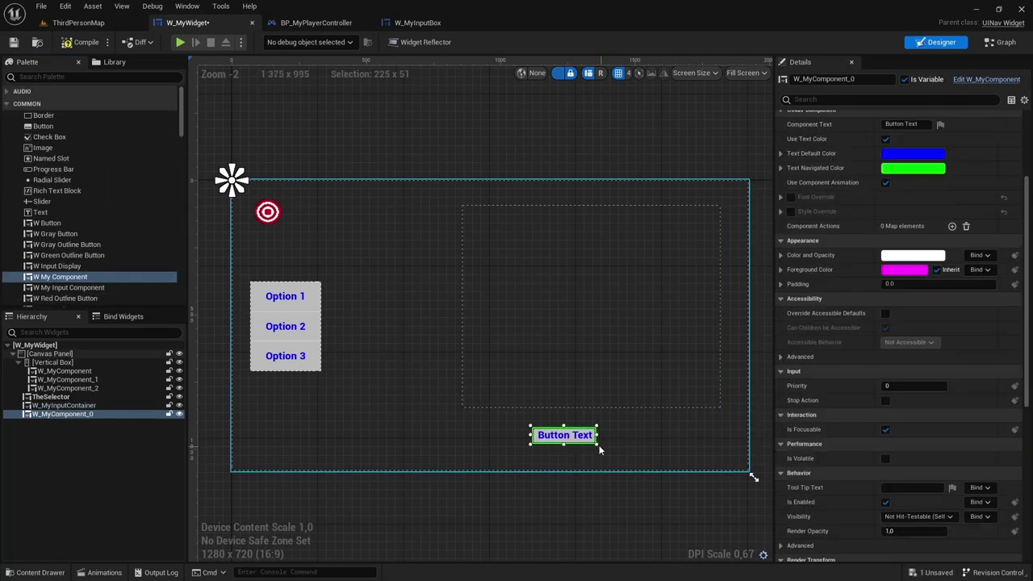
{"action": "left_click_drag", "start_coordinate": [618, 448], "coordinate": [652, 454]}
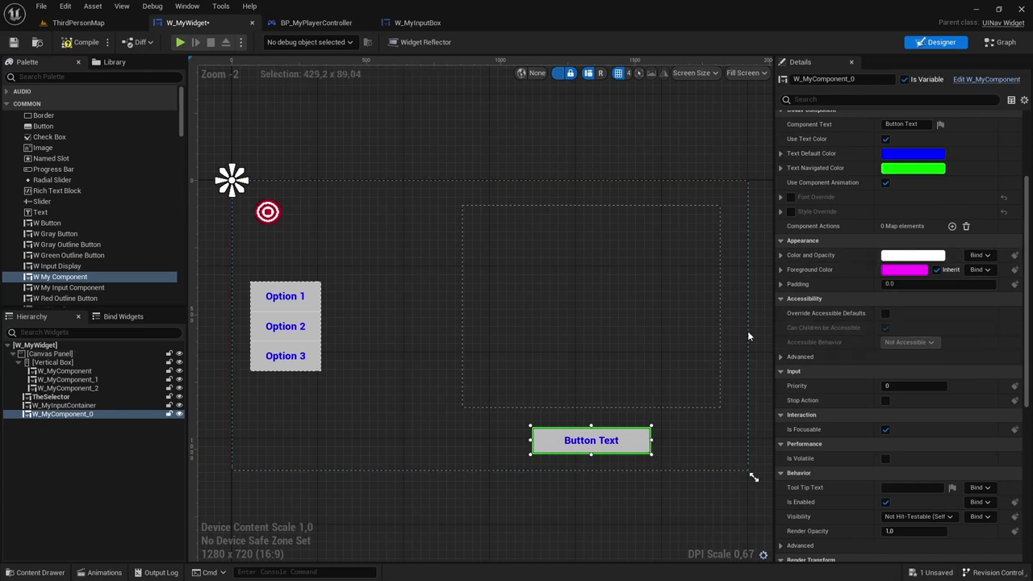
- Set the new button's component text to Reset Input Settings
{"action": "scroll", "coordinate": [875, 282], "scroll_direction": "up", "scroll_amount": 5}
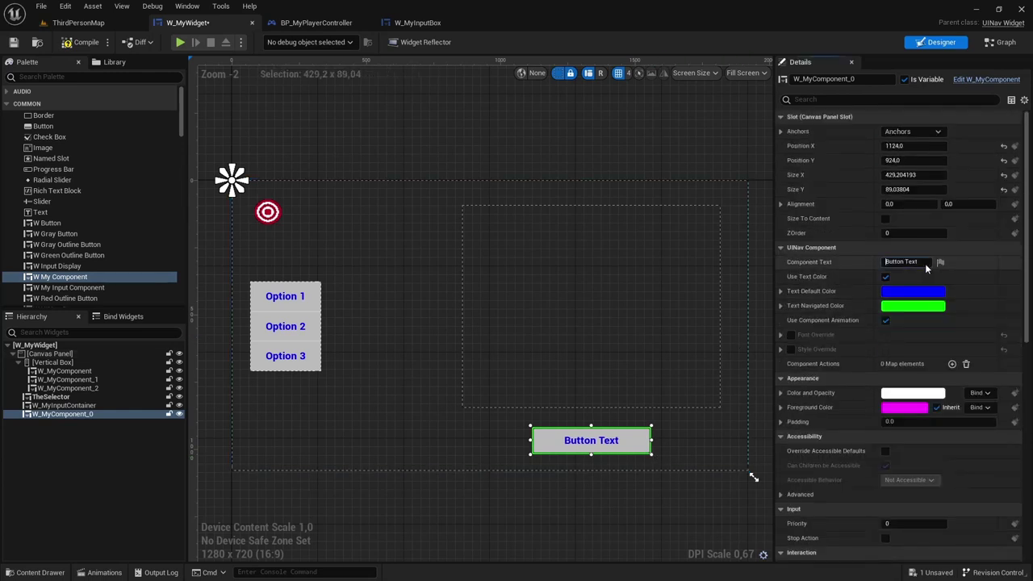
{"action": "double_click", "coordinate": [916, 261]}
{"action": "key", "text": "ctrl+a"}
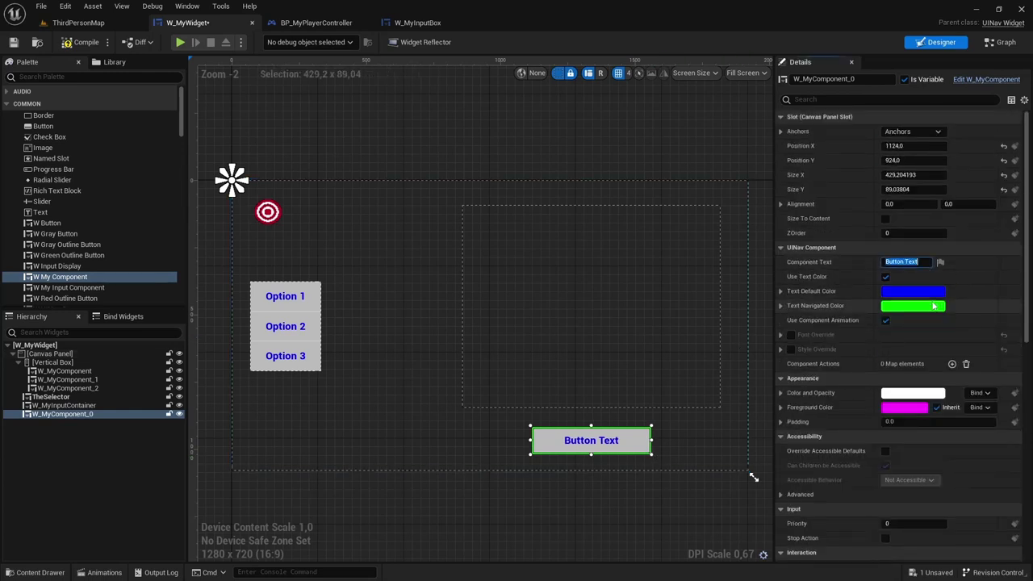
{"action": "type", "text": "B"}
{"action": "type", "text": "eset Input Settings"}
{"action": "key", "text": "Return"}
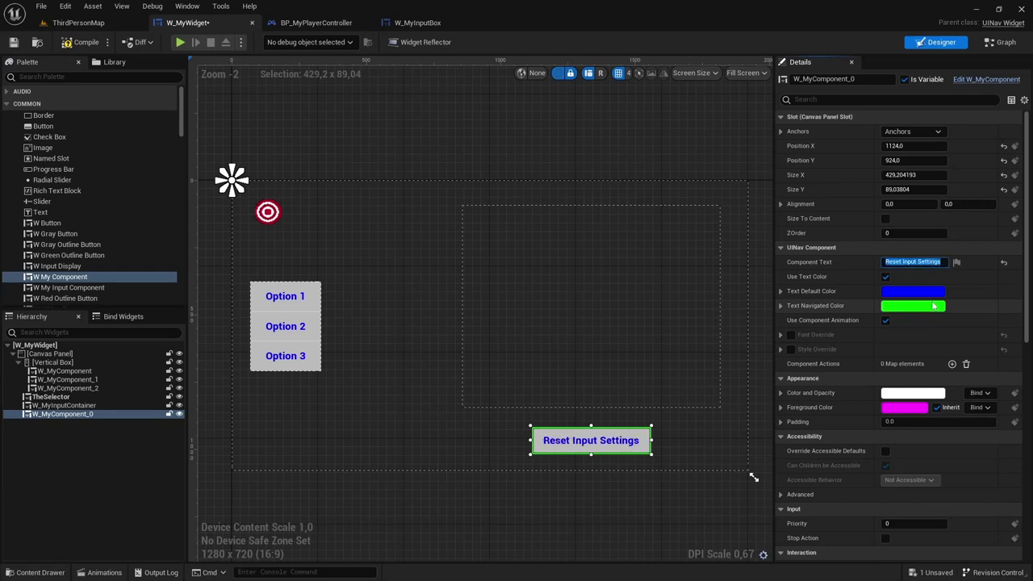
- Add an On Clicked event for the Reset Input Settings button to W_MyWidget's event graph
{"action": "left_click", "coordinate": [1001, 42]}
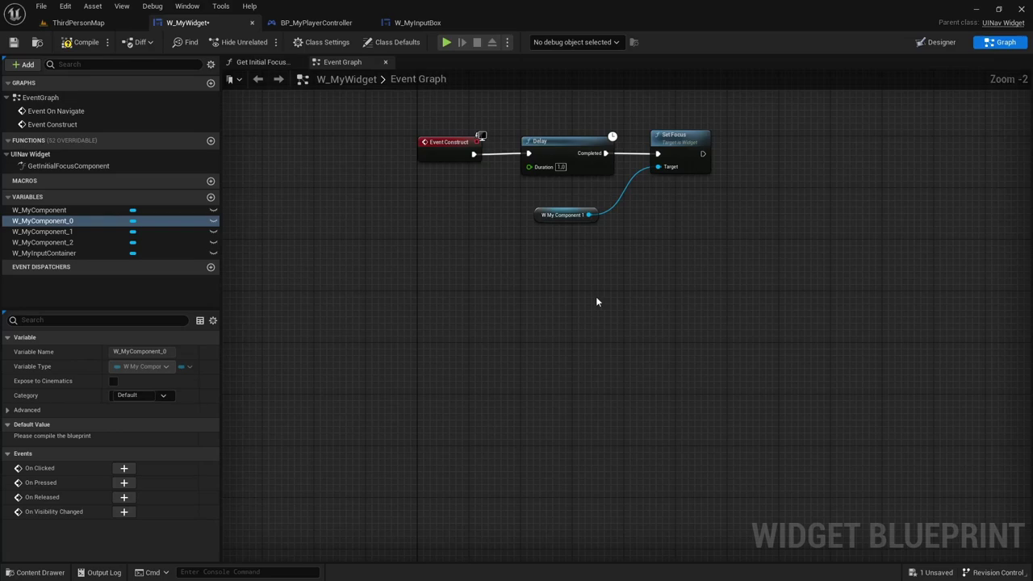
{"action": "right_click_drag", "start_coordinate": [417, 320], "coordinate": [385, 305]}
{"action": "left_click", "coordinate": [941, 42]}
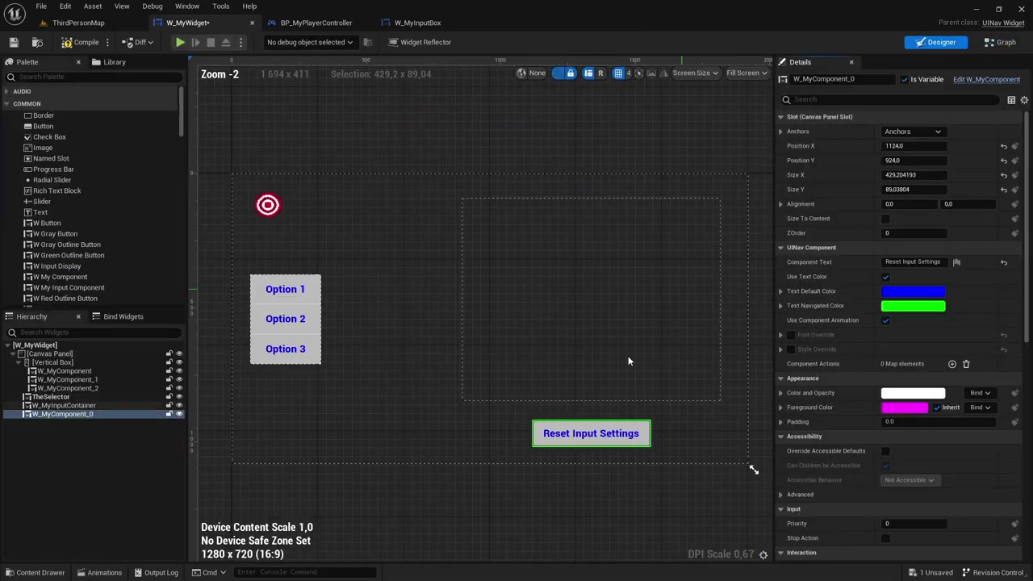
{"action": "scroll", "coordinate": [940, 440], "scroll_direction": "down", "scroll_amount": 2}
{"action": "scroll", "coordinate": [940, 440], "scroll_direction": "down", "scroll_amount": 10}
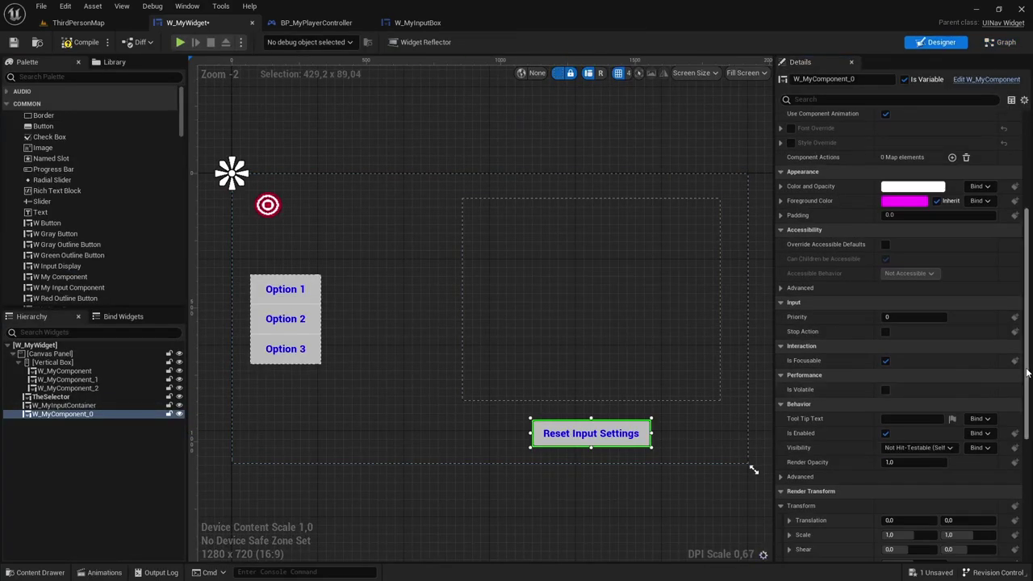
{"action": "left_click", "coordinate": [912, 512]}
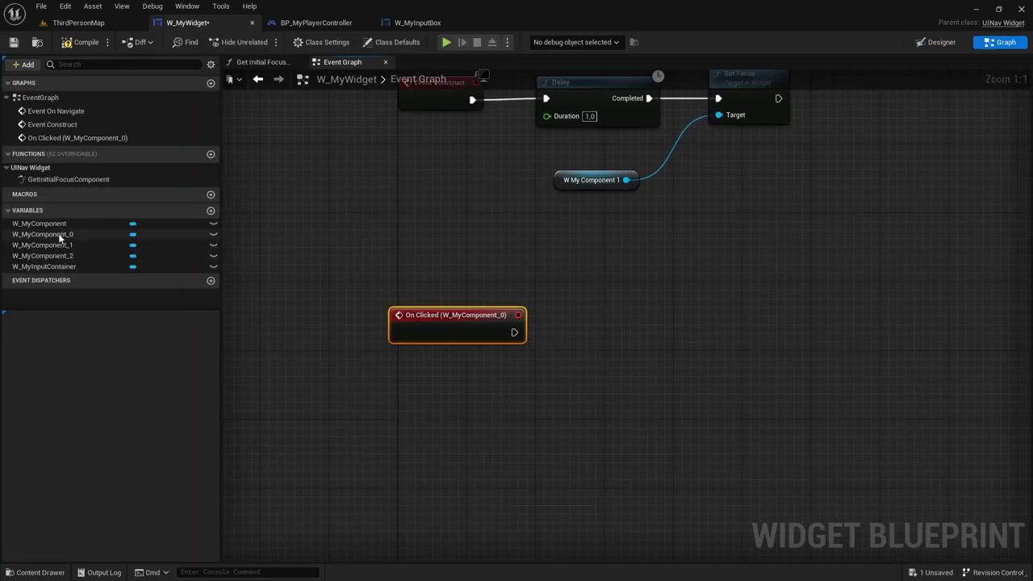
- Call Reset Key Mappings on W_MyInputContainer from the button's On Clicked event and compile the widget
{"action": "left_click_drag", "start_coordinate": [47, 266], "coordinate": [424, 378]}
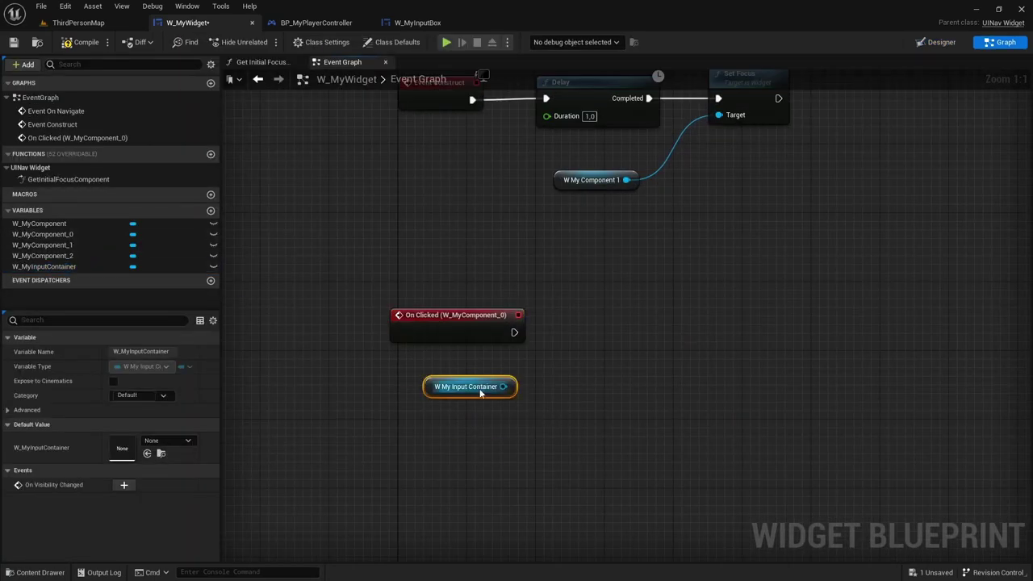
{"action": "left_click_drag", "start_coordinate": [503, 387], "coordinate": [576, 327]}
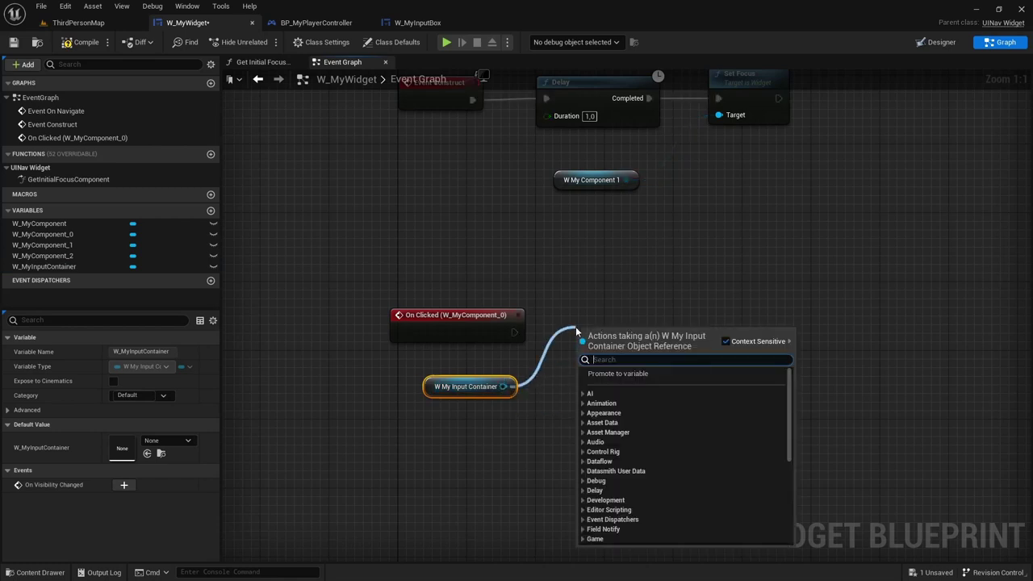
{"action": "type", "text": "reset"}
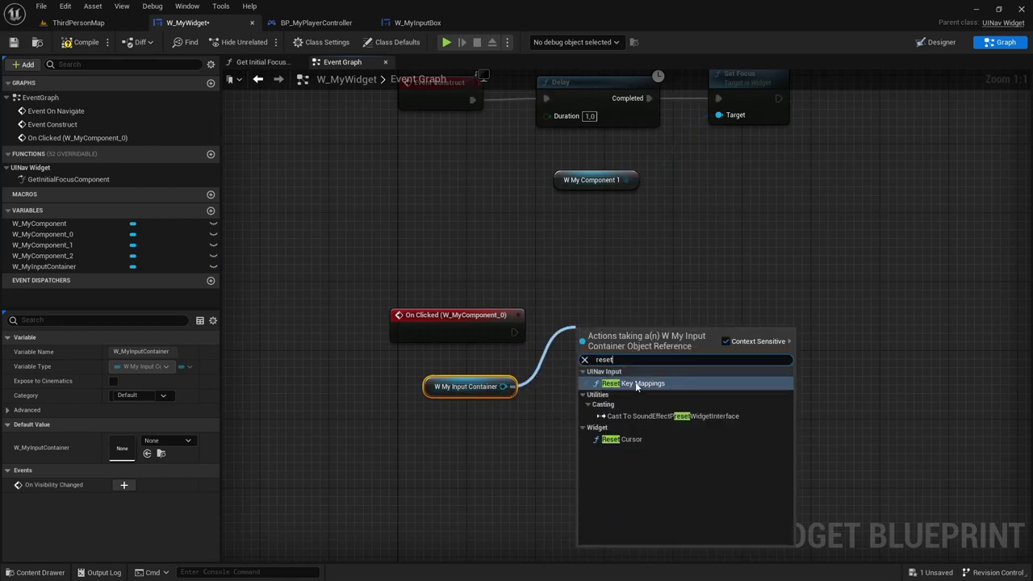
{"action": "left_click", "coordinate": [638, 385]}
{"action": "left_click_drag", "start_coordinate": [515, 333], "coordinate": [637, 326]}
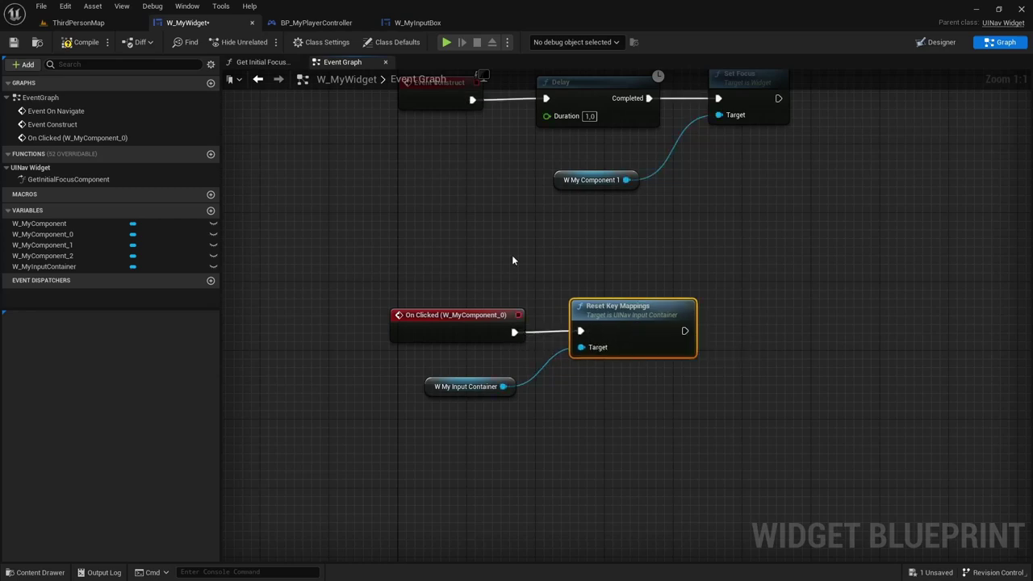
{"action": "left_click", "coordinate": [80, 43]}
- Play ThirdPersonMap, test the Reset Input Settings button on the rebound keys, and stop the session
{"action": "left_click", "coordinate": [85, 22]}
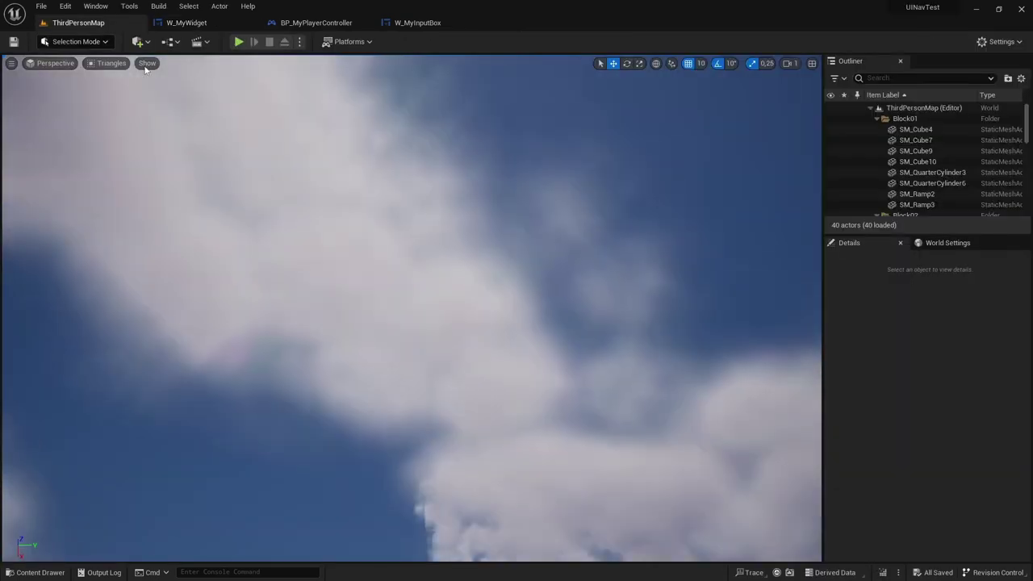
{"action": "left_click", "coordinate": [239, 41]}
{"action": "key", "text": "Up"}
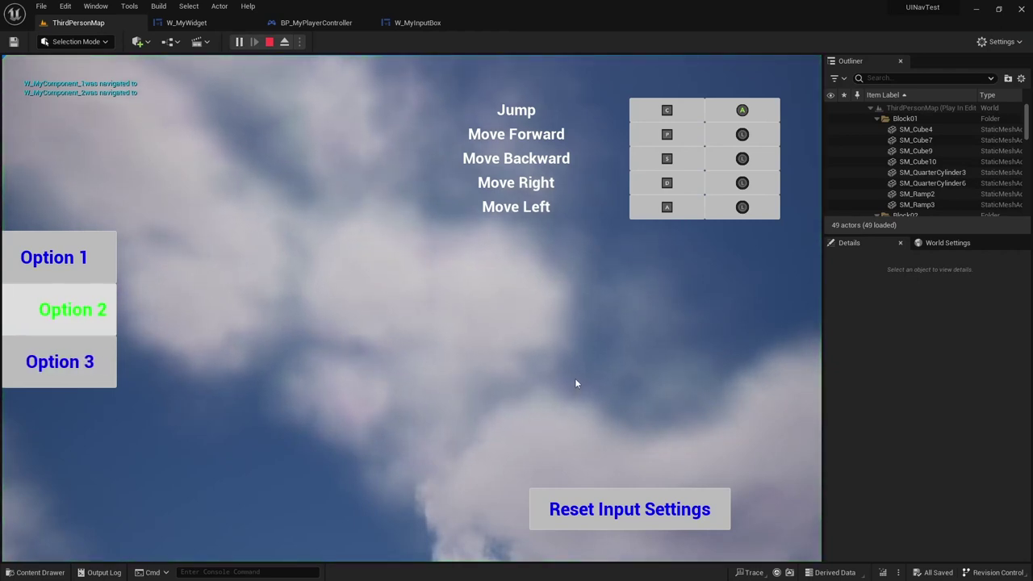
{"action": "key", "text": "Right"}
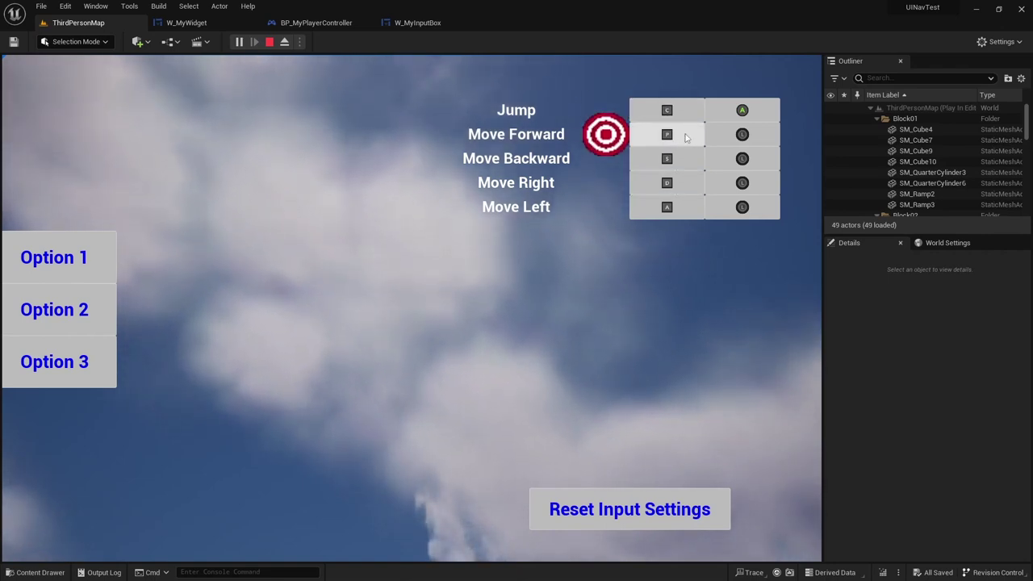
{"action": "left_click", "coordinate": [634, 510]}
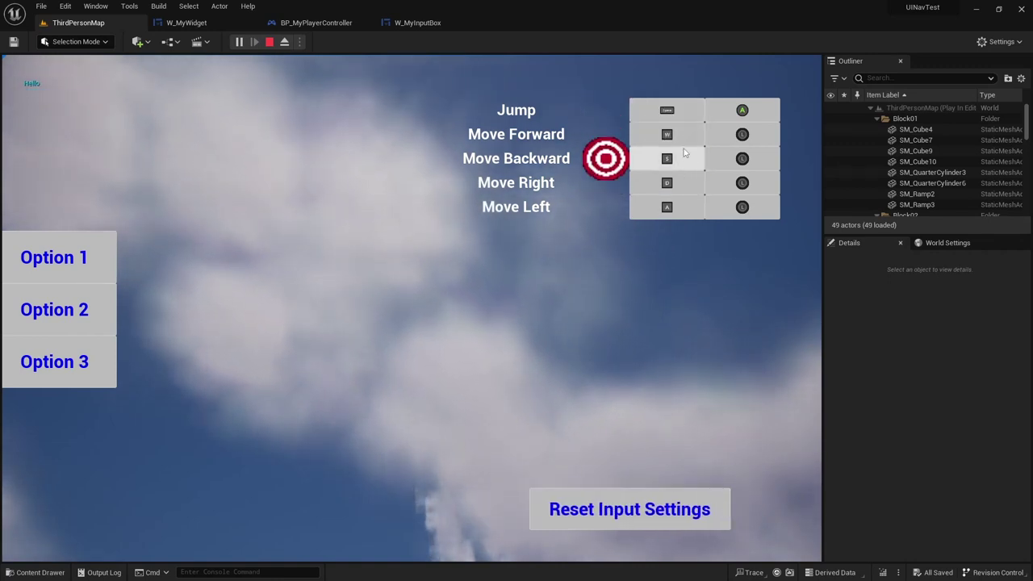
{"action": "left_click", "coordinate": [269, 42]}
{"action": "left_click", "coordinate": [195, 23]}
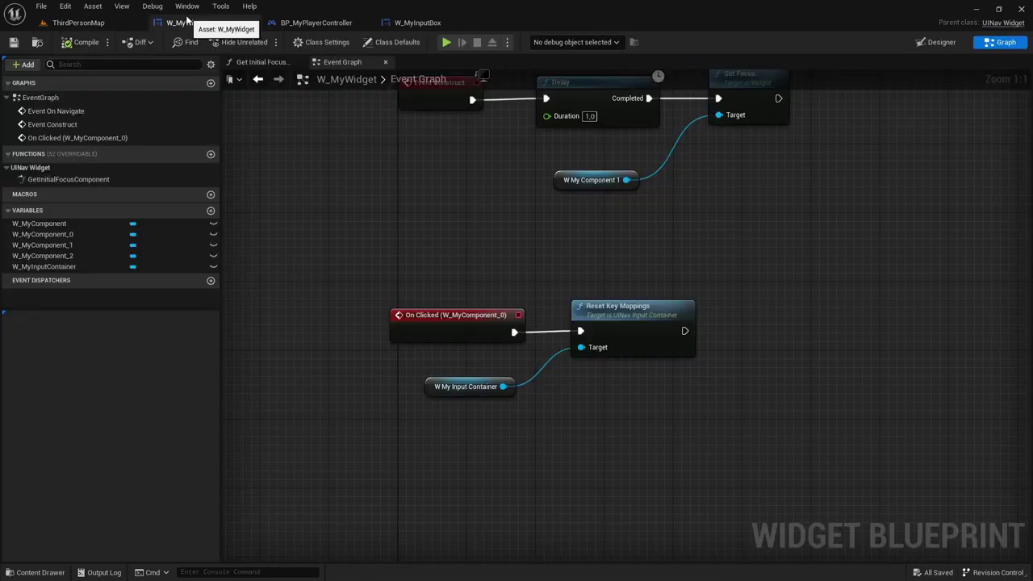
{"action": "left_click", "coordinate": [316, 23]}
{"action": "left_click", "coordinate": [411, 23]}
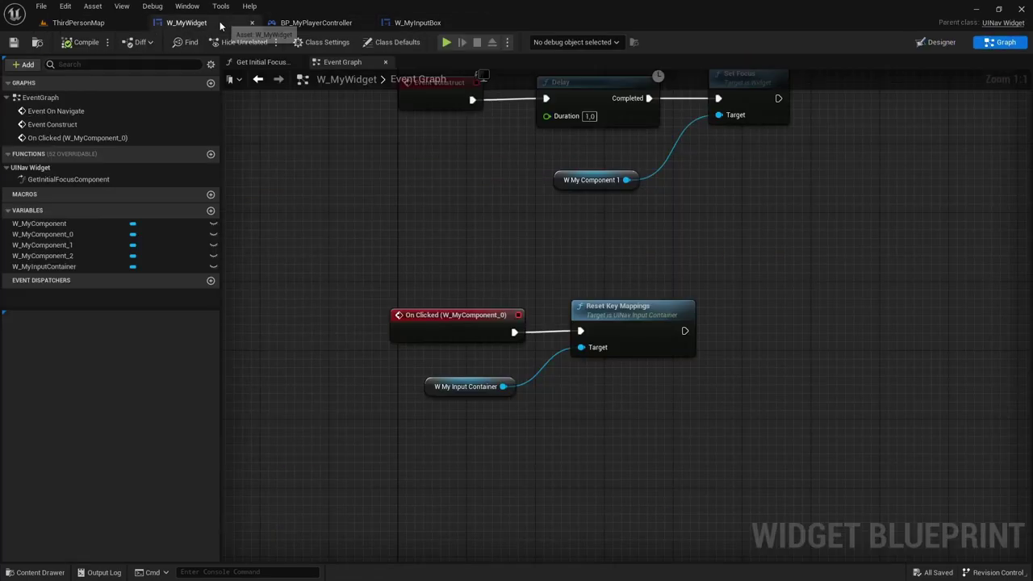
{"action": "left_click", "coordinate": [187, 22]}
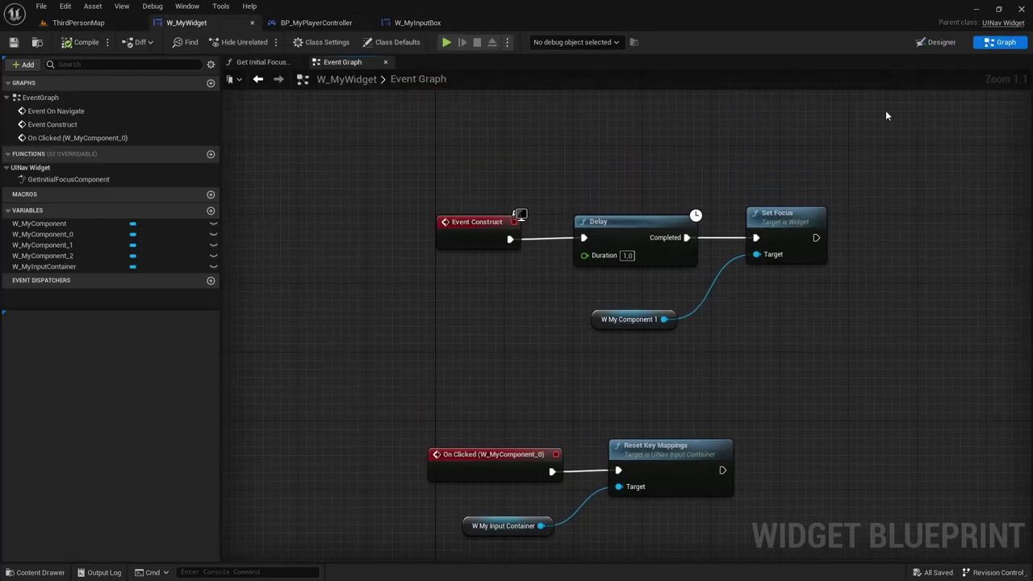
- Add a second Enhanced Inputs entry to W_MyInputContainer in the designer and assign the IC_UINavCharacter mapping context to it
{"action": "left_click", "coordinate": [940, 42]}
{"action": "left_click", "coordinate": [557, 282]}
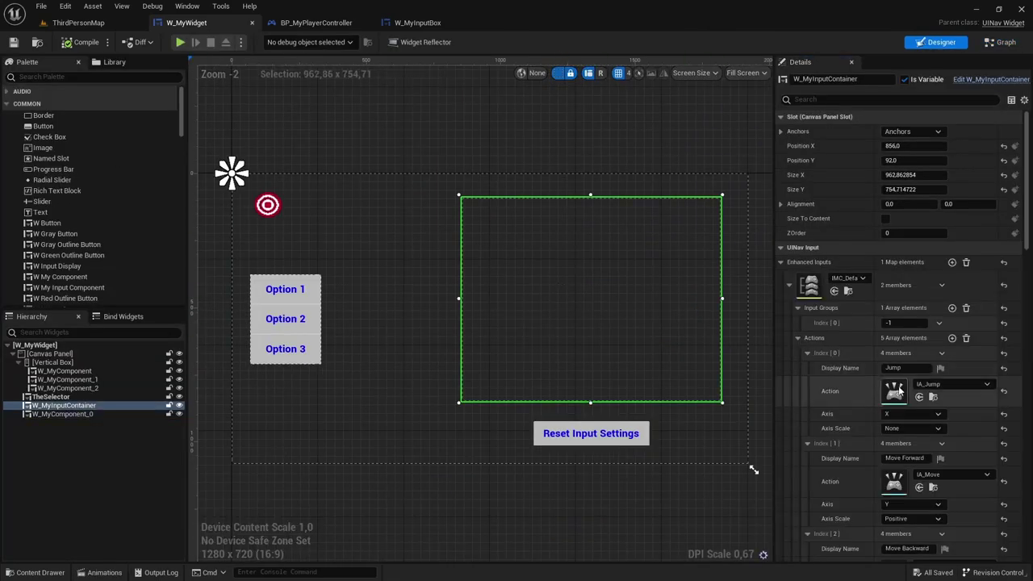
{"action": "scroll", "coordinate": [897, 377], "scroll_direction": "down", "scroll_amount": 2}
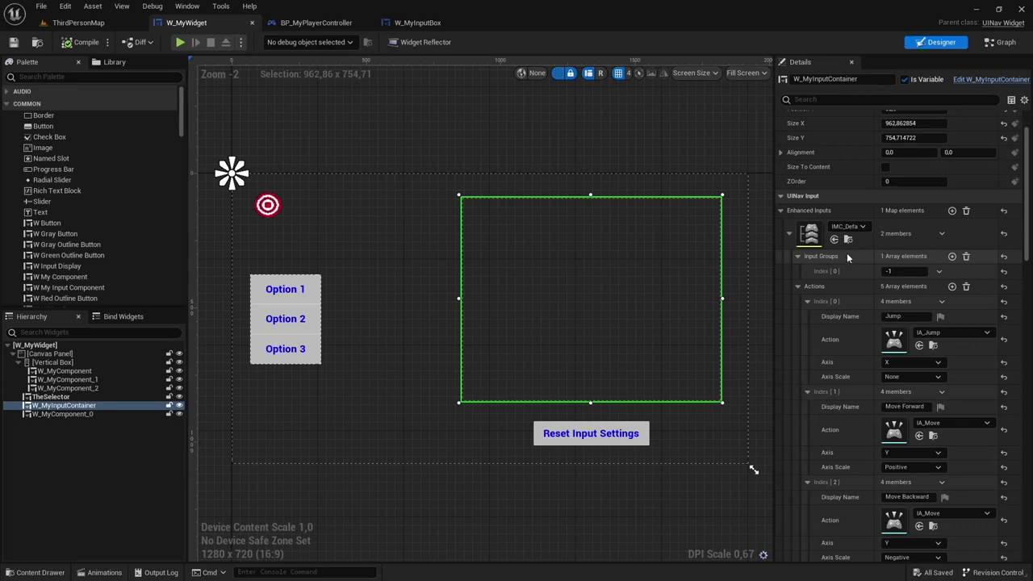
{"action": "left_click", "coordinate": [953, 212]}
{"action": "scroll", "coordinate": [880, 283], "scroll_direction": "down", "scroll_amount": 5}
{"action": "scroll", "coordinate": [858, 295], "scroll_direction": "down", "scroll_amount": 2}
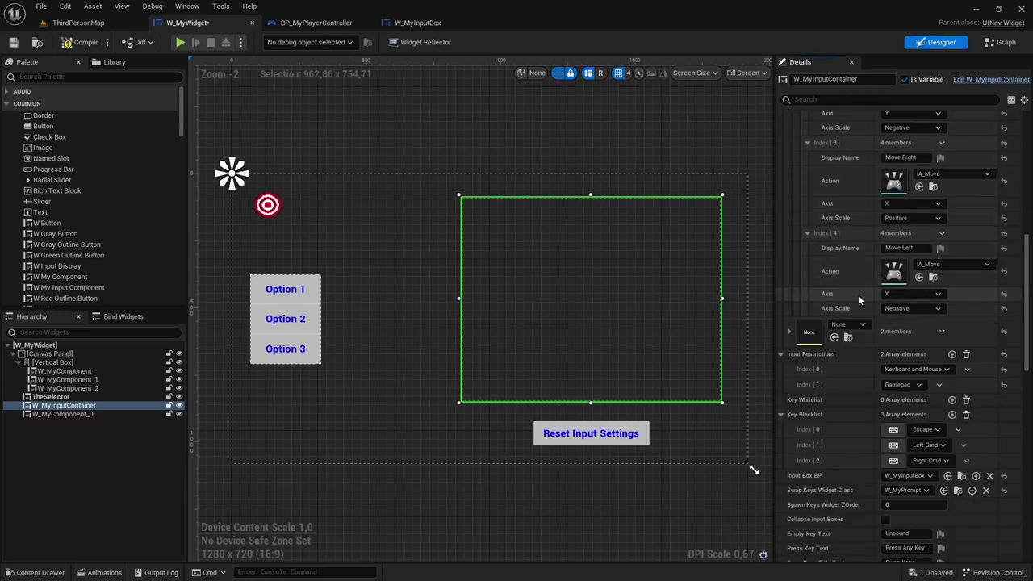
{"action": "left_click", "coordinate": [789, 331]}
{"action": "left_click", "coordinate": [863, 325]}
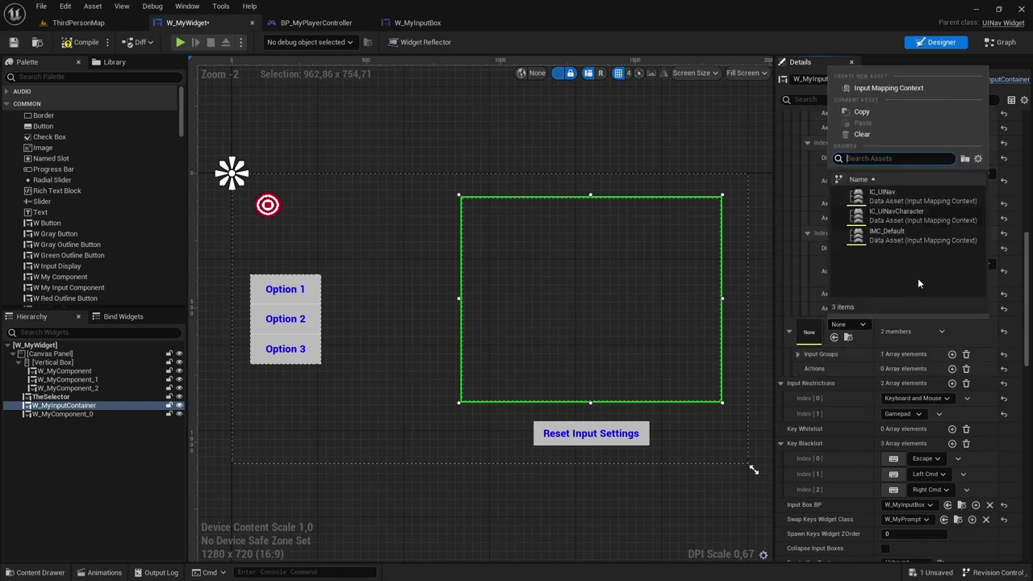
{"action": "left_click", "coordinate": [907, 214]}
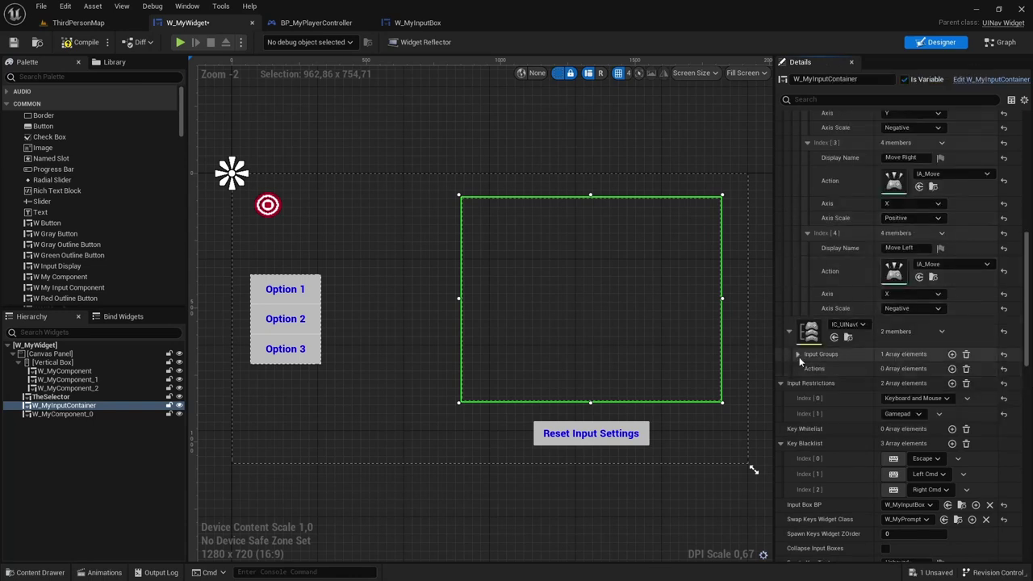
- Add an action to the IC_UINavCharacter entry, assigning IA_UINavMove with the axis set to Y
{"action": "left_click", "coordinate": [952, 369]}
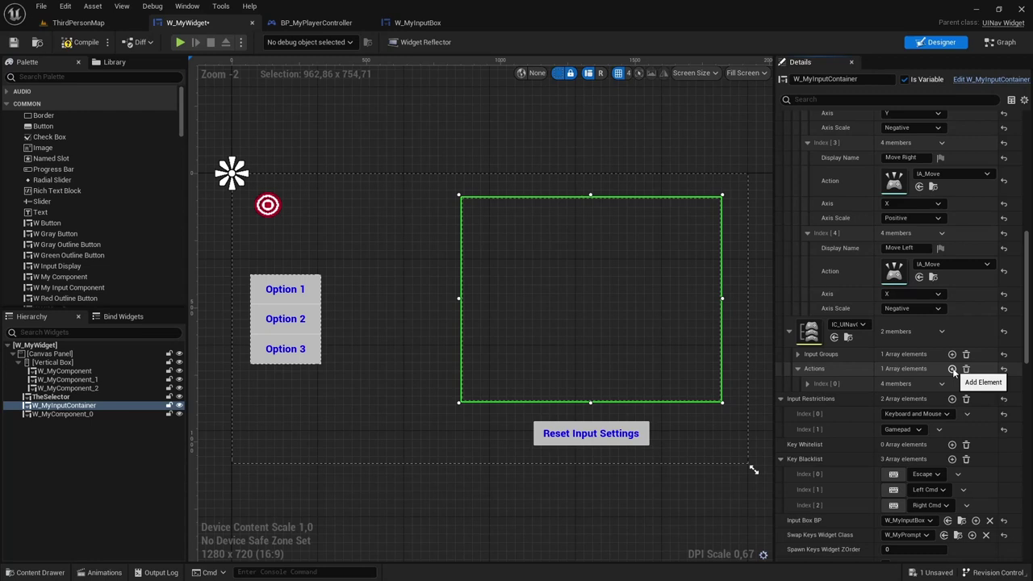
{"action": "left_click", "coordinate": [861, 385]}
{"action": "left_click", "coordinate": [946, 414]}
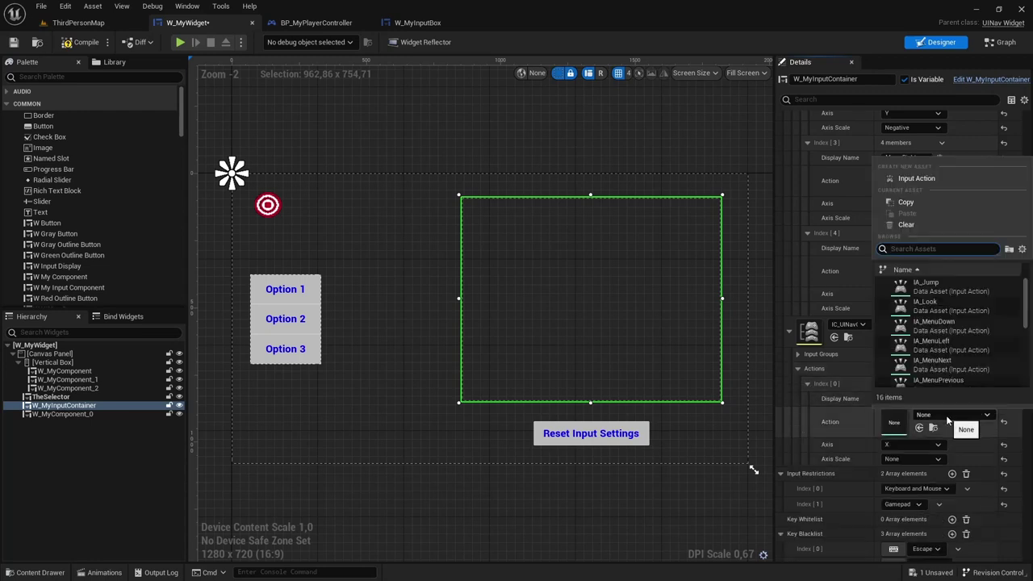
{"action": "scroll", "coordinate": [965, 355], "scroll_direction": "down", "scroll_amount": 4}
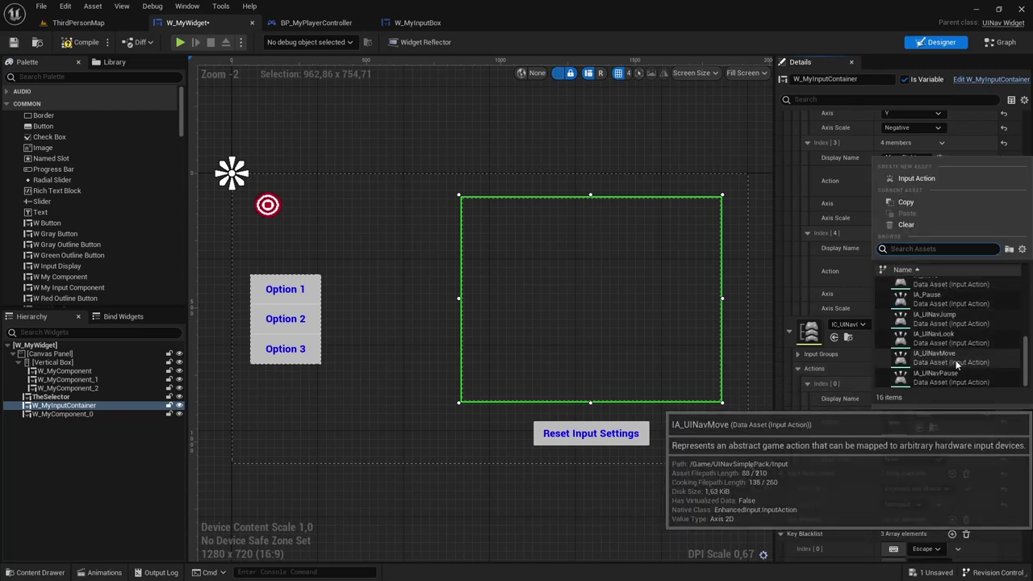
{"action": "left_click", "coordinate": [956, 360]}
{"action": "left_click", "coordinate": [907, 446]}
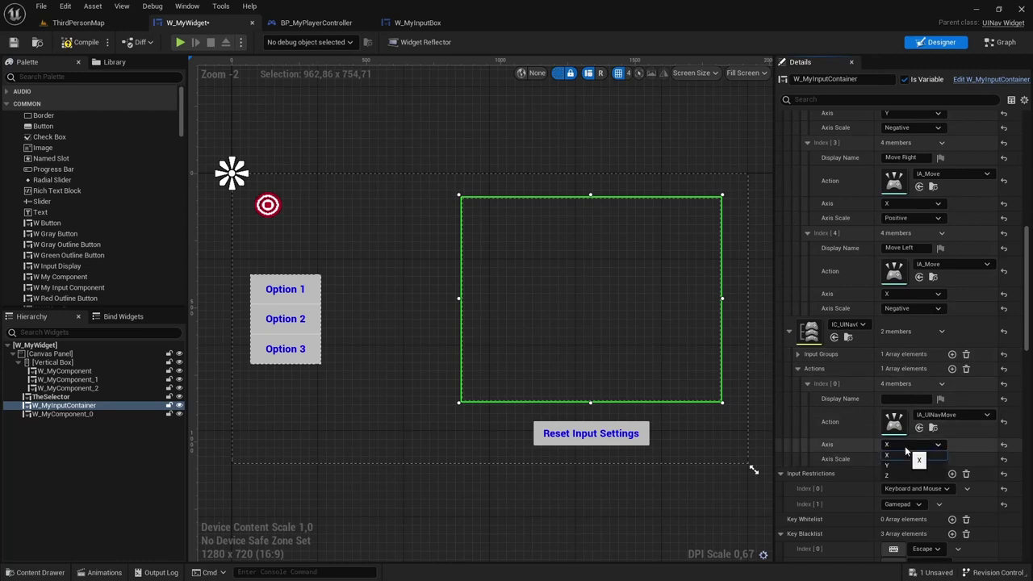
{"action": "left_click", "coordinate": [904, 467]}
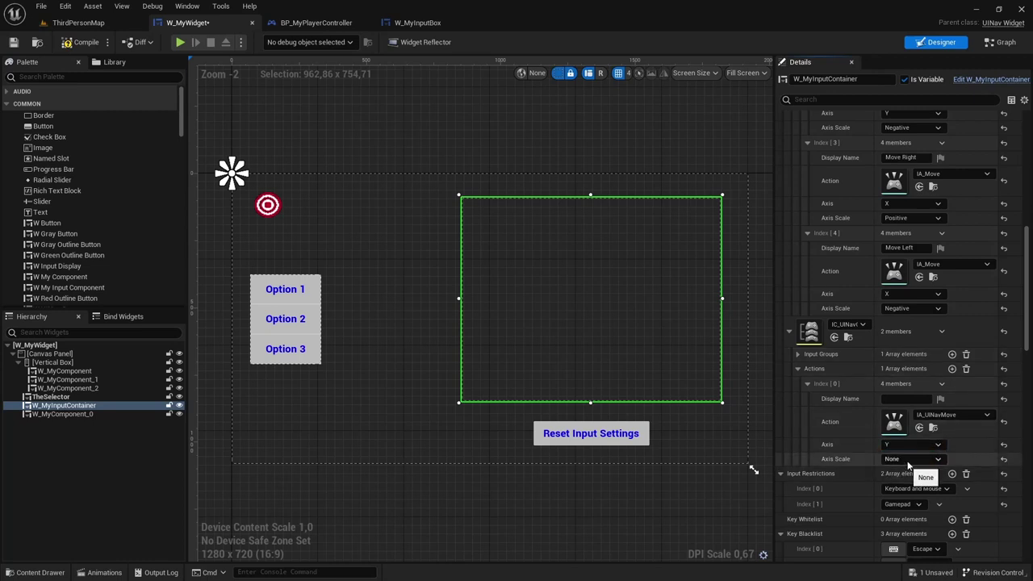
- Switch the IC_UINavCharacter entry's action to IA_UINavJump and set its axis to X
{"action": "left_click", "coordinate": [952, 415]}
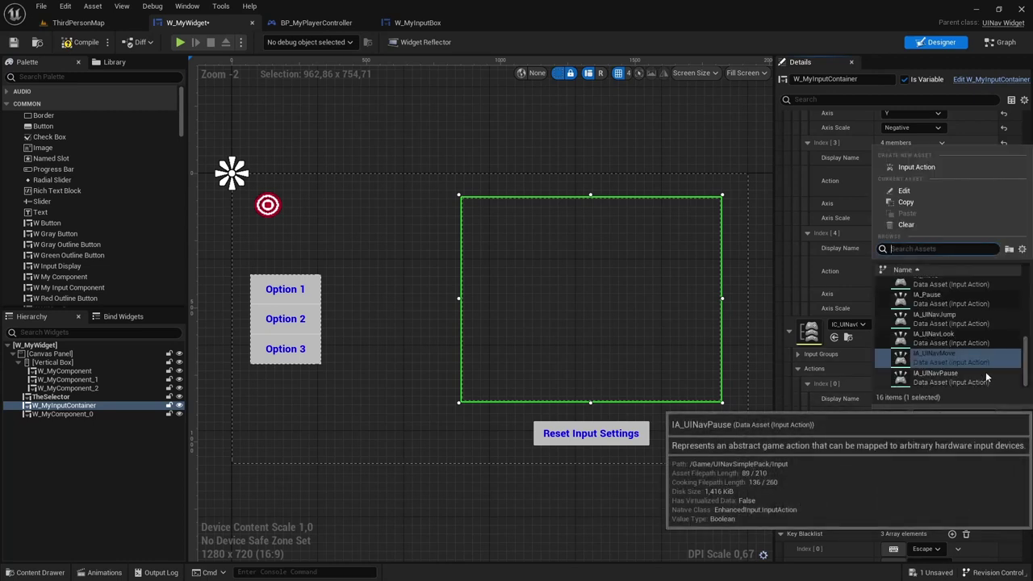
{"action": "left_click", "coordinate": [949, 318]}
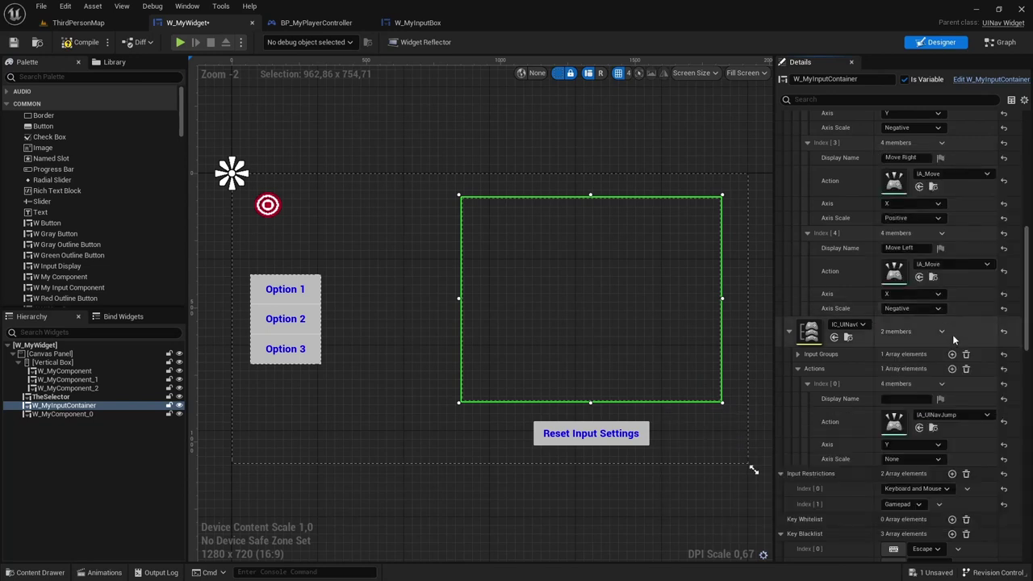
{"action": "left_click", "coordinate": [909, 446]}
{"action": "left_click", "coordinate": [909, 456]}
{"action": "left_click", "coordinate": [911, 459]}
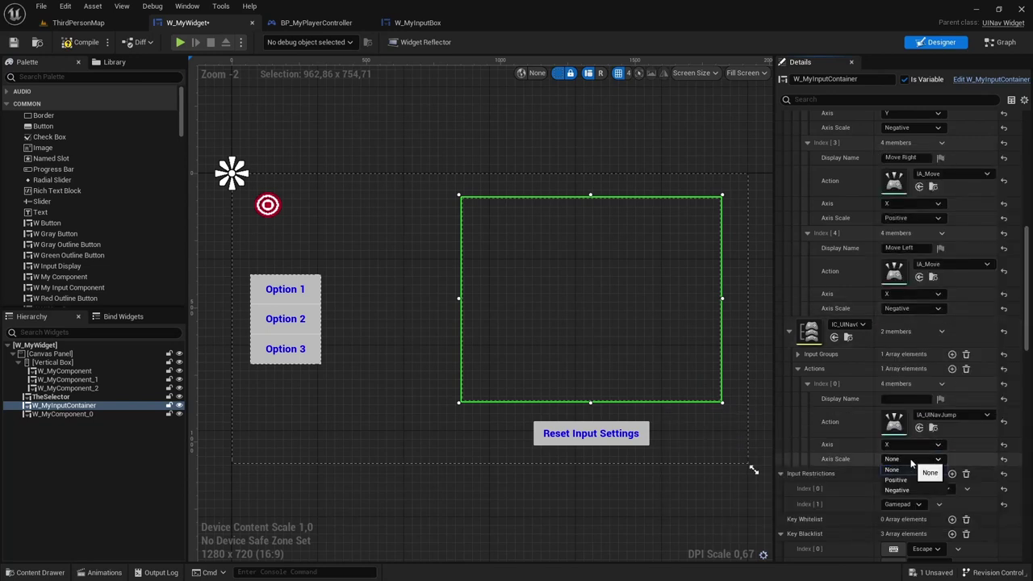
- Name the IA_UINavJump action Jump 2, compile W_MyWidget, and expand the entry's Input Groups
{"action": "left_click", "coordinate": [905, 398]}
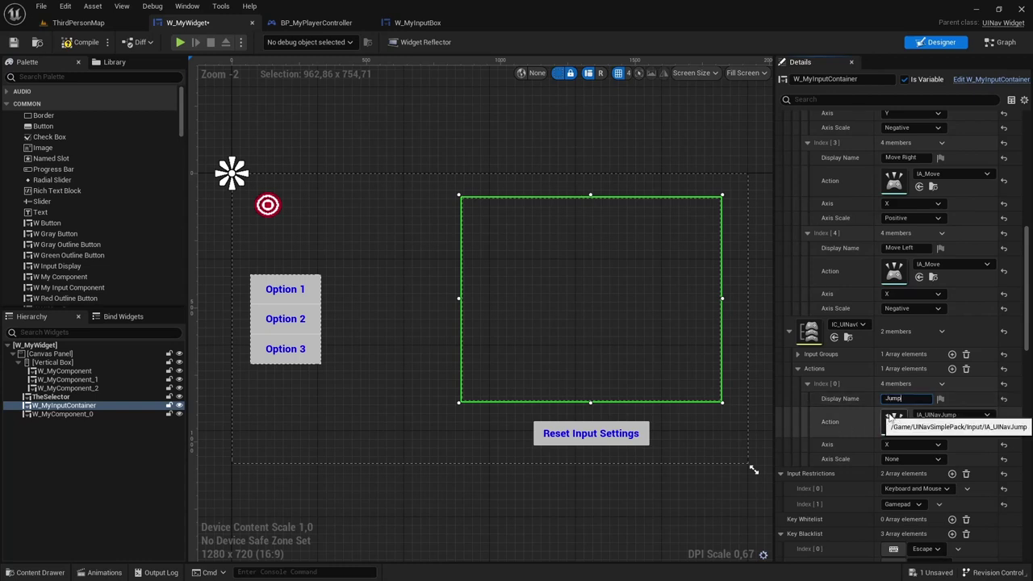
{"action": "key", "text": "ctrl+a"}
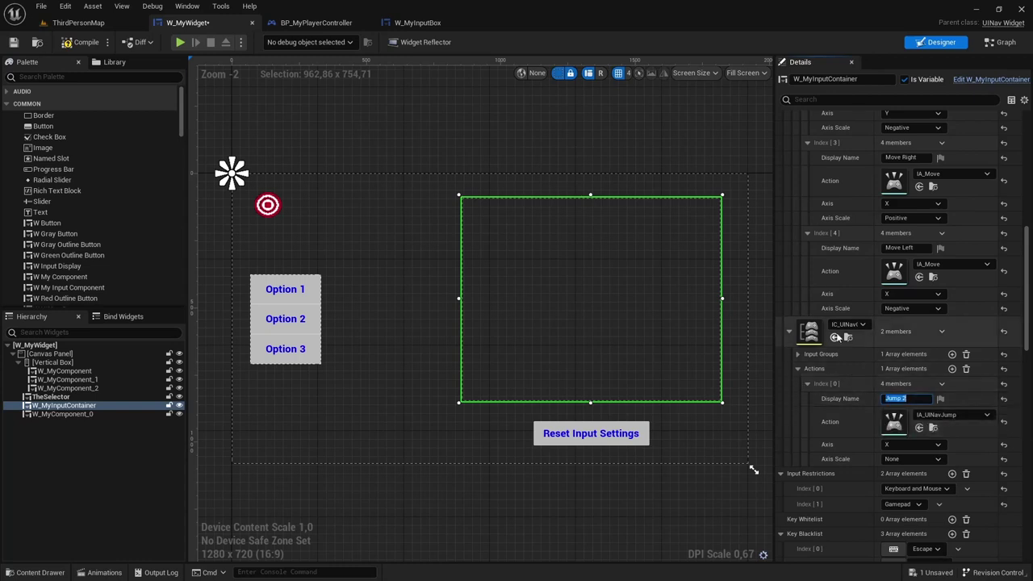
{"action": "left_click", "coordinate": [82, 47]}
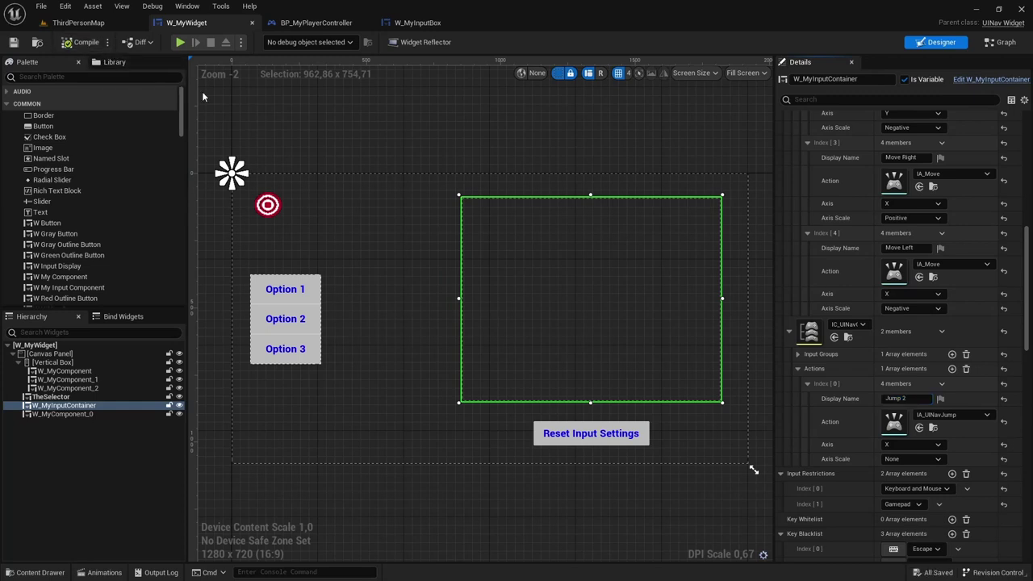
{"action": "left_click", "coordinate": [798, 354]}
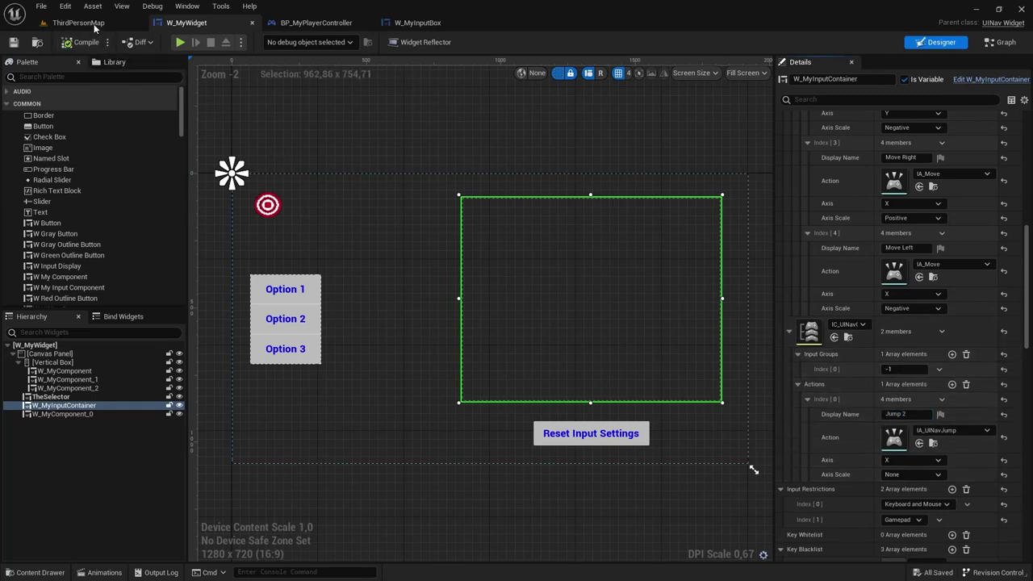
- Play ThirdPersonMap and examine the input rows from Jump down to the added Jump 2 row
{"action": "left_click", "coordinate": [179, 42]}
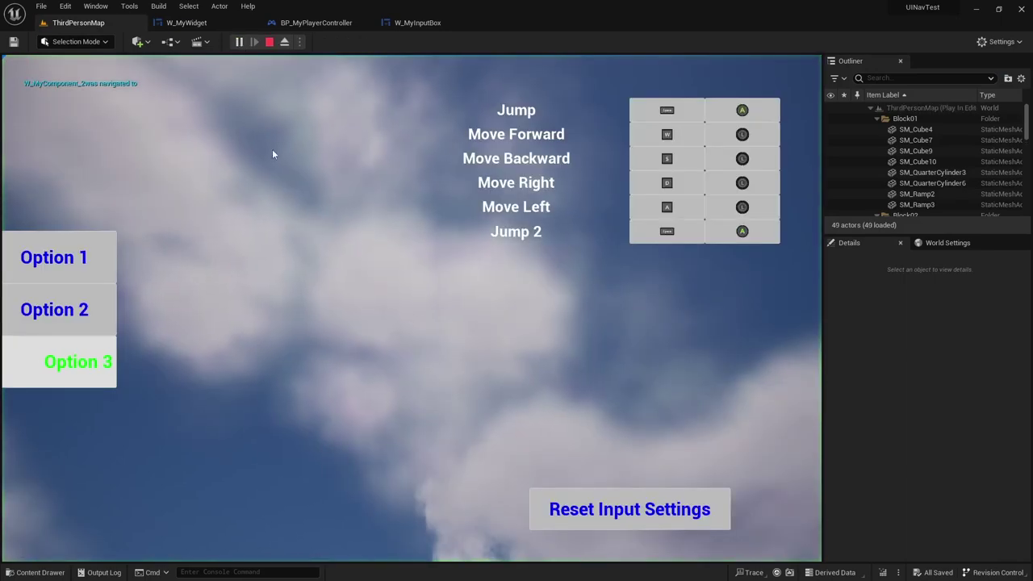
{"action": "key", "text": "Up"}
{"action": "key", "text": "Up"}
{"action": "key", "text": "Up"}
{"action": "key", "text": "Up"}
{"action": "key", "text": "Up"}
{"action": "key", "text": "Up"}
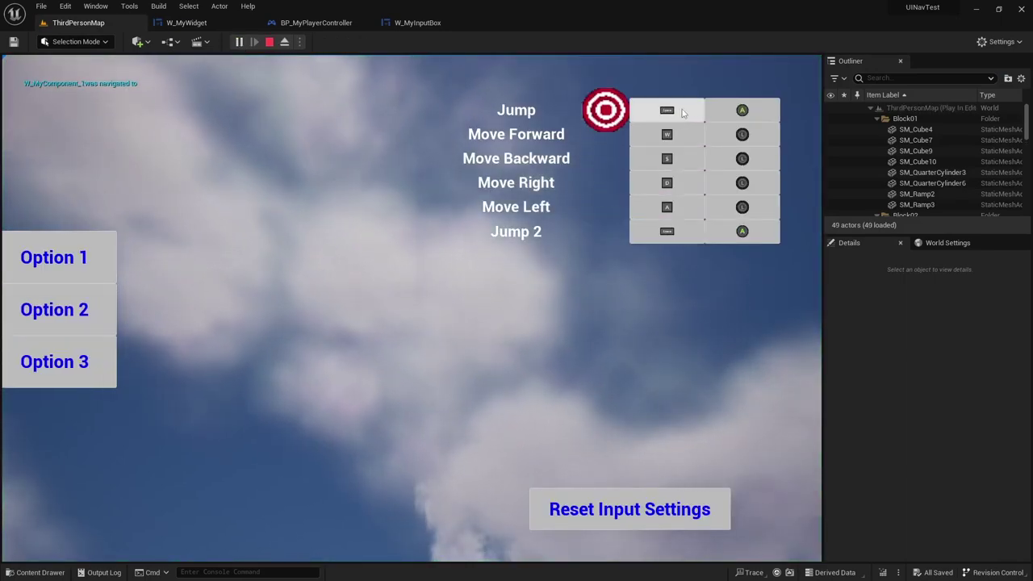
{"action": "key", "text": "Down"}
{"action": "key", "text": "Down"}
{"action": "key", "text": "Down"}
{"action": "key", "text": "Down"}
{"action": "key", "text": "Down"}
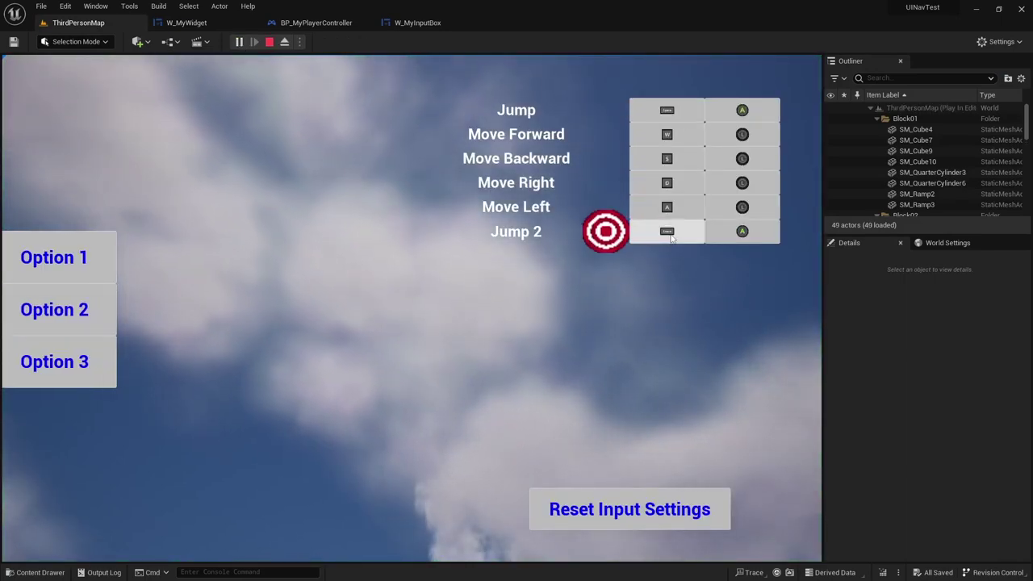
- Test binding T to both Jump and Jump 2 with the key swap accepted, reset the input settings, and stop playing
{"action": "left_click", "coordinate": [669, 117]}
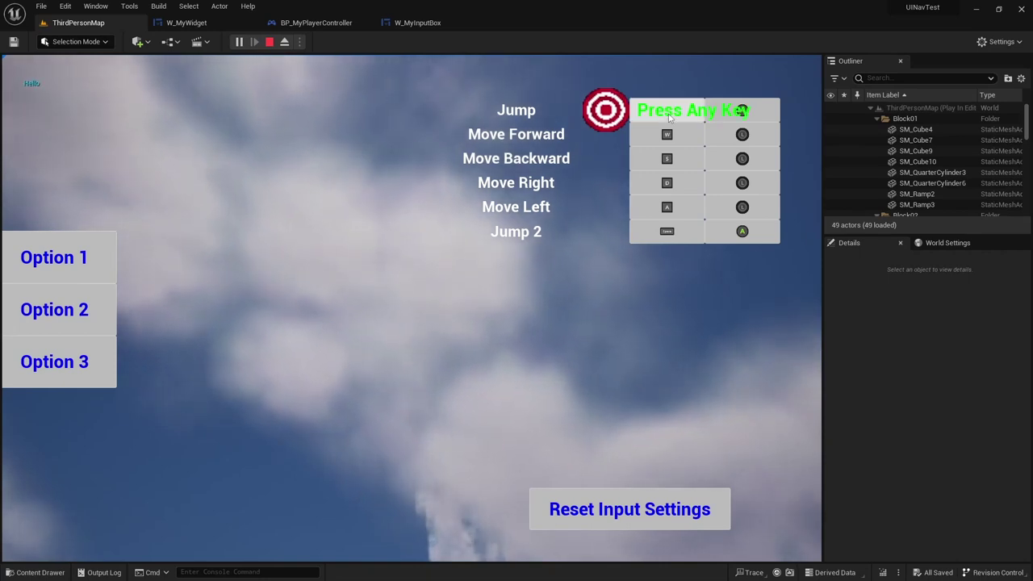
{"action": "key", "text": "t"}
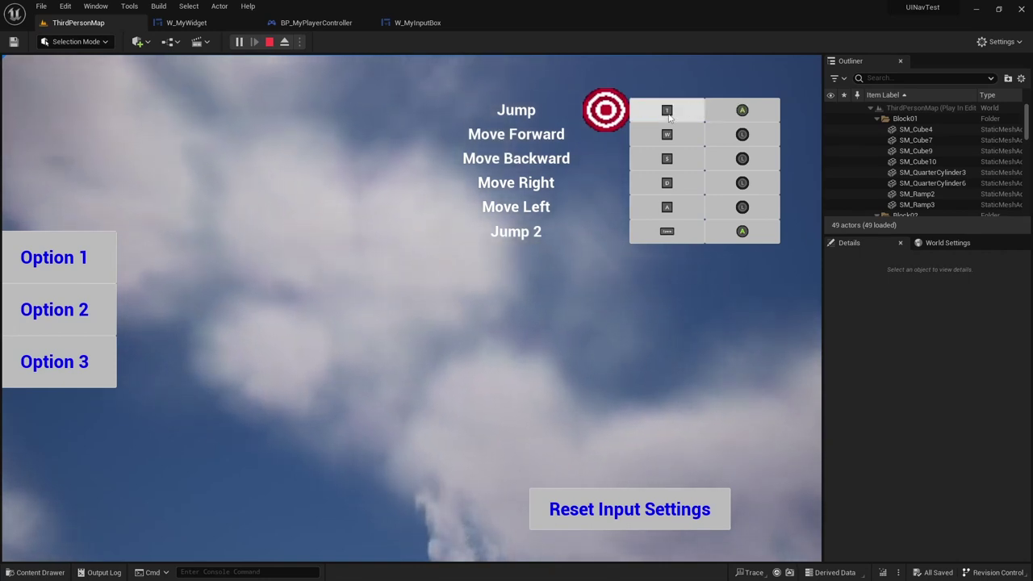
{"action": "left_click", "coordinate": [670, 233]}
{"action": "key", "text": "t"}
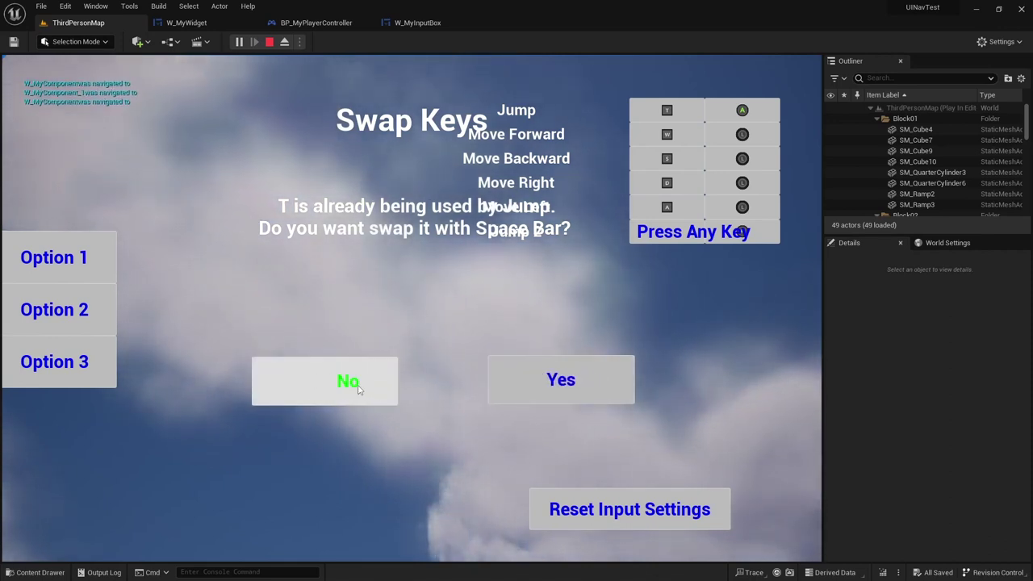
{"action": "left_click", "coordinate": [544, 381]}
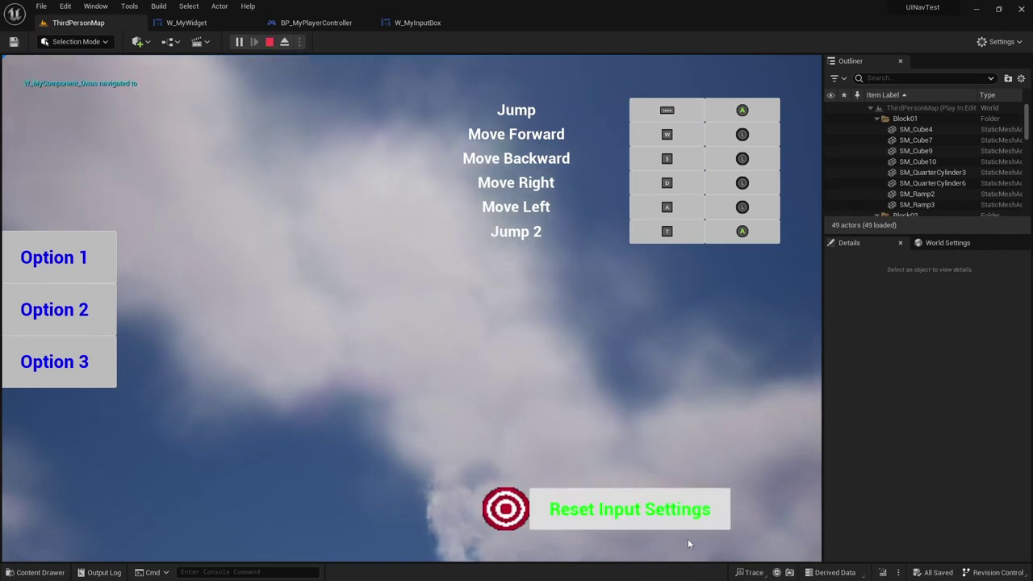
{"action": "left_click", "coordinate": [672, 512]}
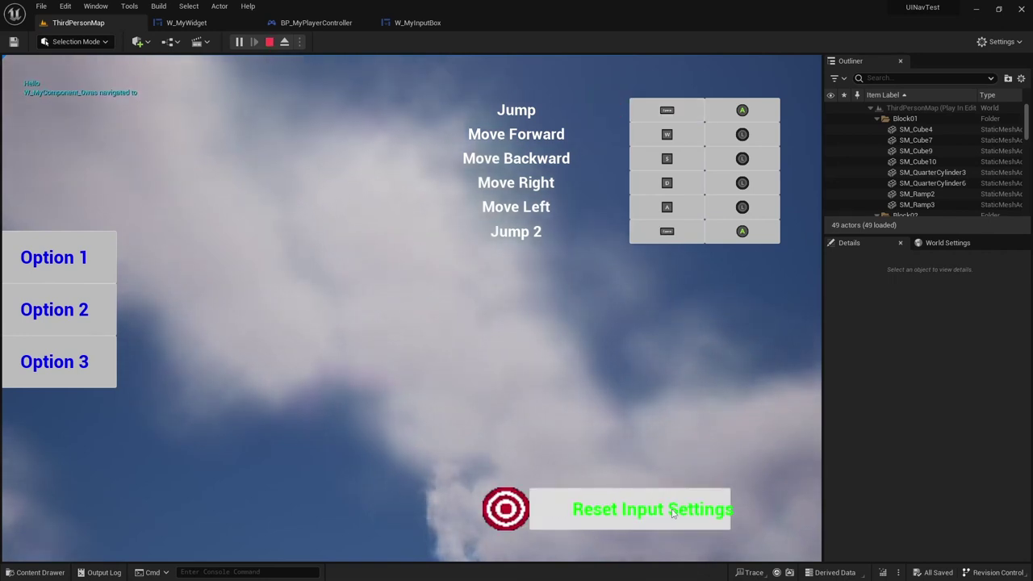
{"action": "left_click", "coordinate": [269, 42]}
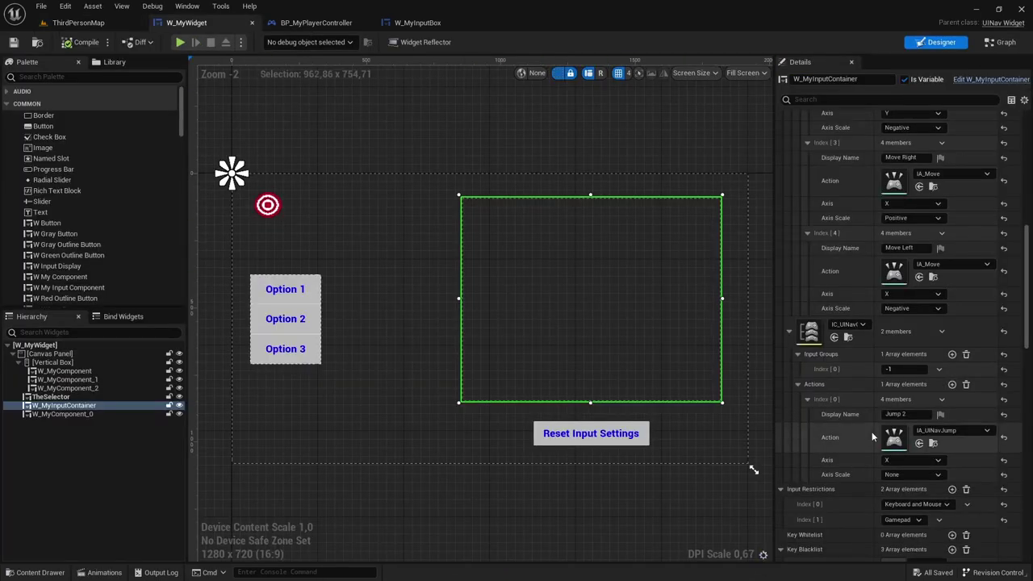
- Set the input group of the IMC_Default entry in W_MyInputContainer to 0
{"action": "scroll", "coordinate": [842, 388], "scroll_direction": "up", "scroll_amount": 6}
{"action": "scroll", "coordinate": [848, 356], "scroll_direction": "up", "scroll_amount": 3}
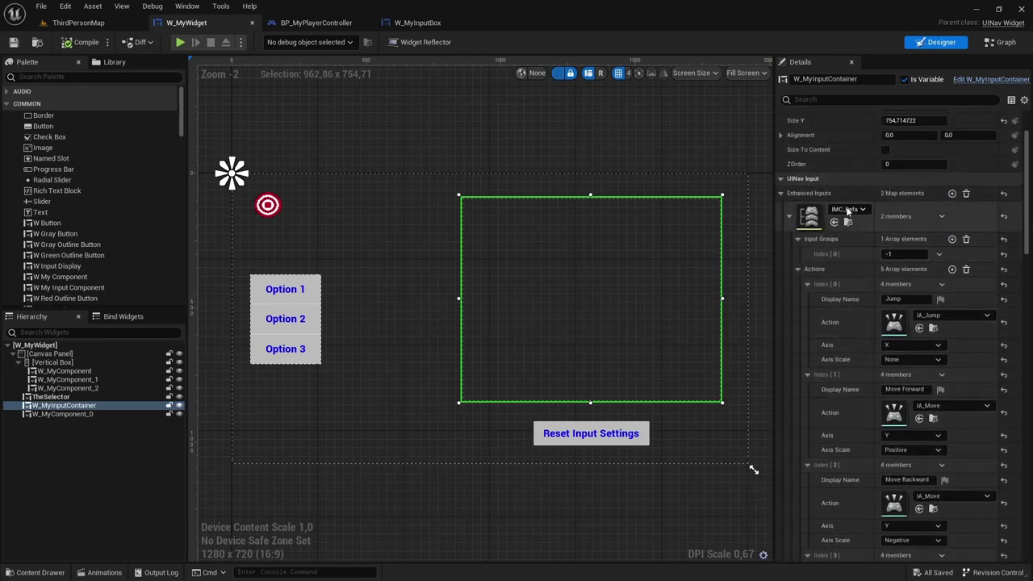
{"action": "scroll", "coordinate": [858, 393], "scroll_direction": "down", "scroll_amount": 2}
{"action": "scroll", "coordinate": [848, 391], "scroll_direction": "down", "scroll_amount": 4}
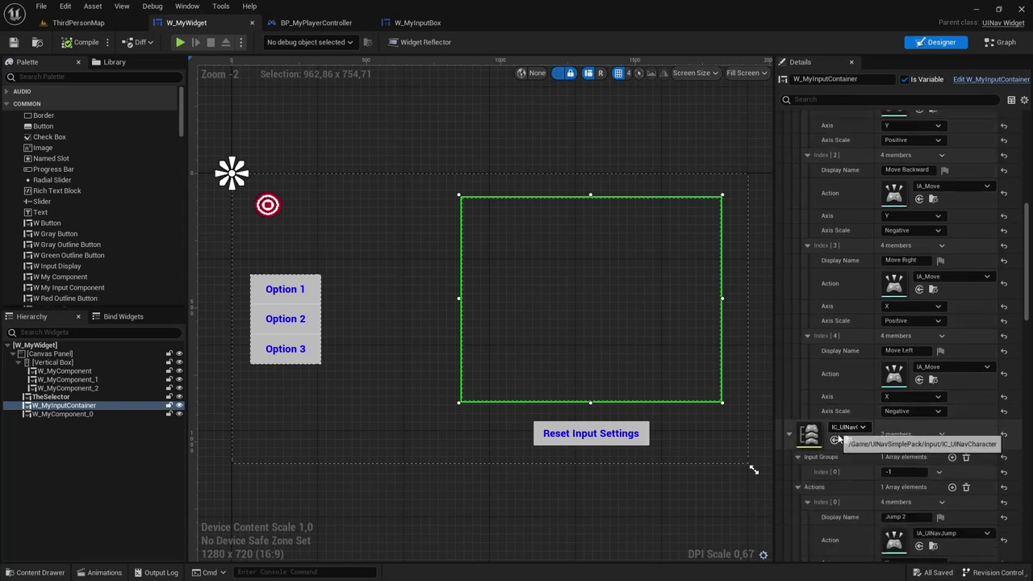
{"action": "scroll", "coordinate": [863, 440], "scroll_direction": "up", "scroll_amount": 6}
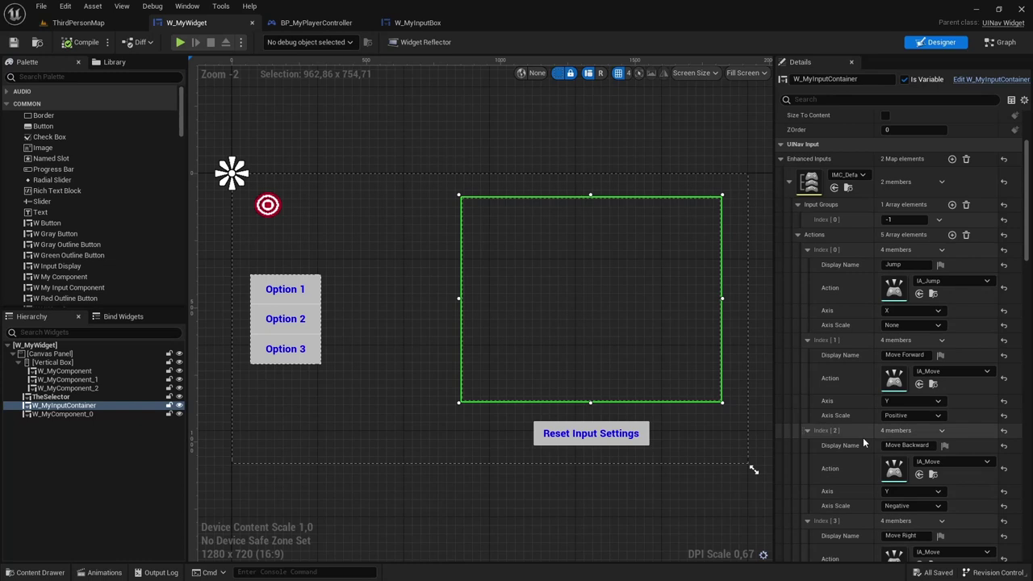
{"action": "left_click", "coordinate": [905, 220]}
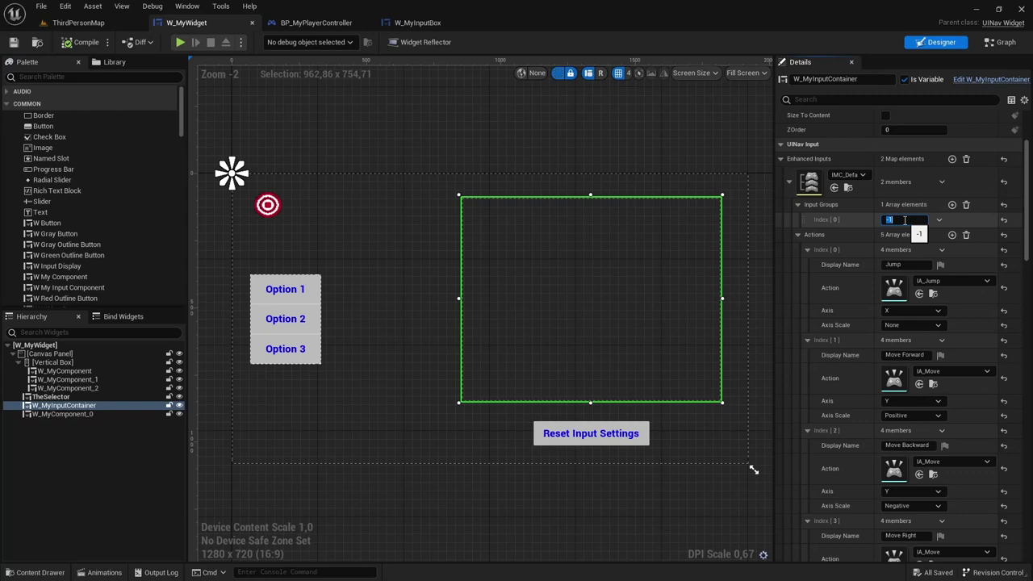
{"action": "type", "text": "0"}
{"action": "left_click", "coordinate": [828, 220]}
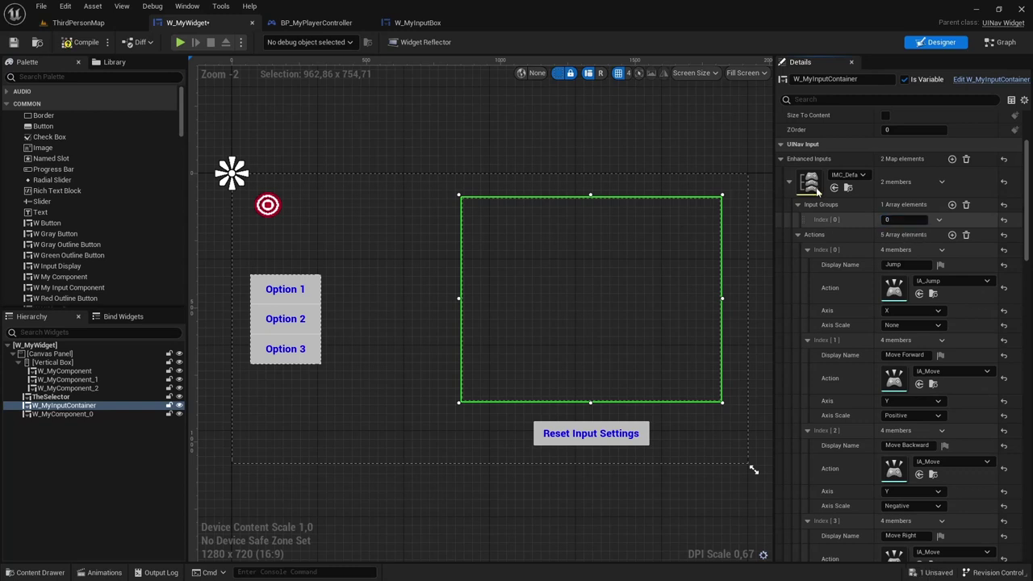
- Set the input group of the IC_UINavCharacter entry to 1
{"action": "scroll", "coordinate": [867, 360], "scroll_direction": "down", "scroll_amount": 8}
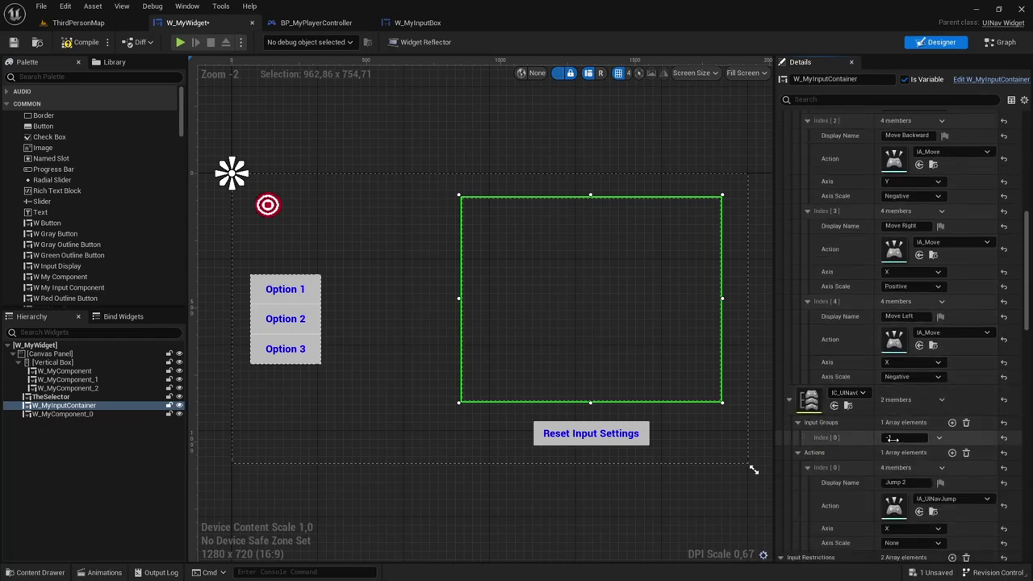
{"action": "left_click", "coordinate": [897, 438]}
{"action": "type", "text": "1"}
{"action": "key", "text": "Return"}
{"action": "scroll", "coordinate": [897, 434], "scroll_direction": "up", "scroll_amount": 3}
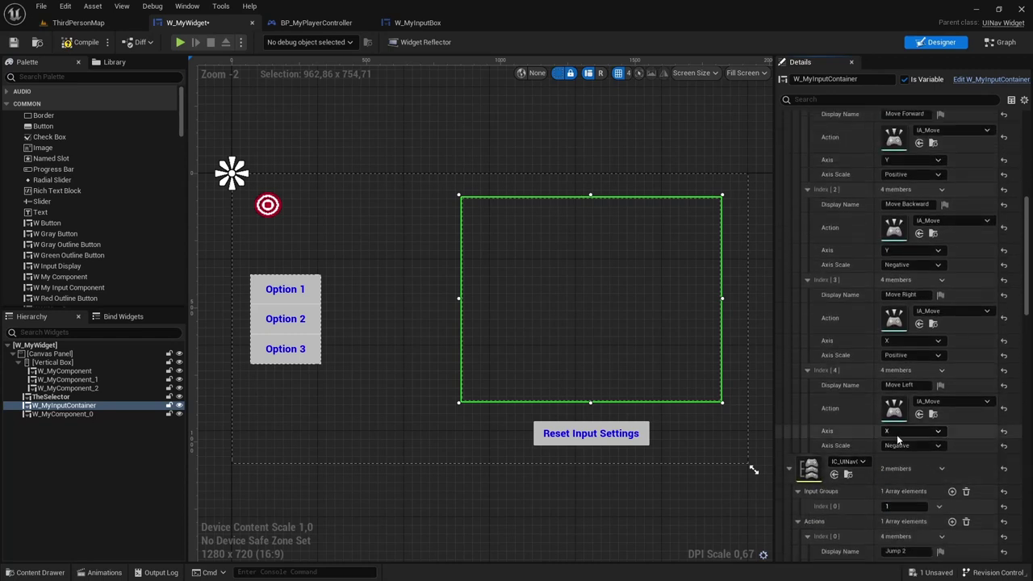
- Play ThirdPersonMap and test binding the T key to both Jump and Jump 2
{"action": "left_click", "coordinate": [79, 23]}
{"action": "left_click", "coordinate": [239, 41]}
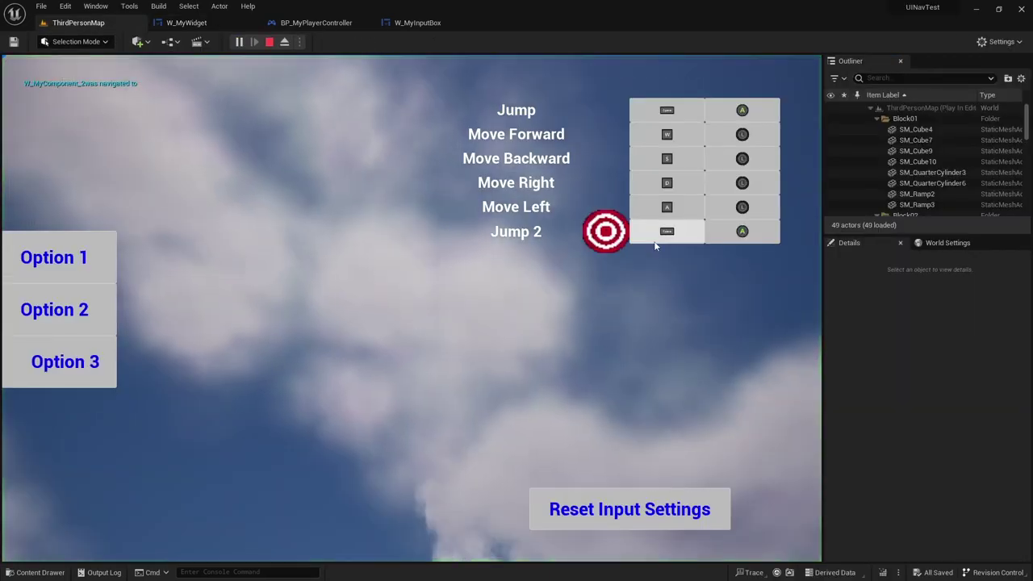
{"action": "left_click", "coordinate": [681, 110]}
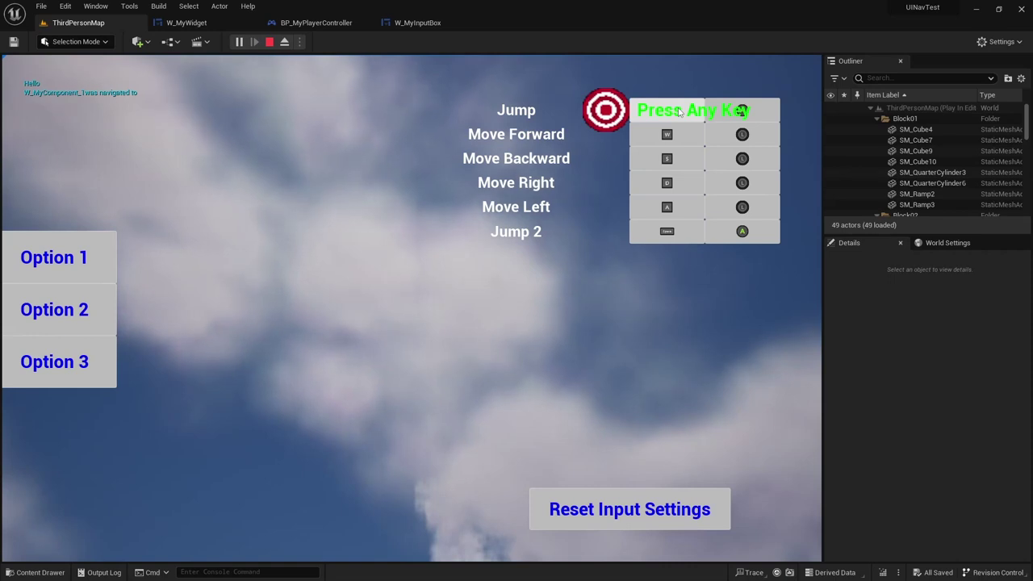
{"action": "key", "text": "t"}
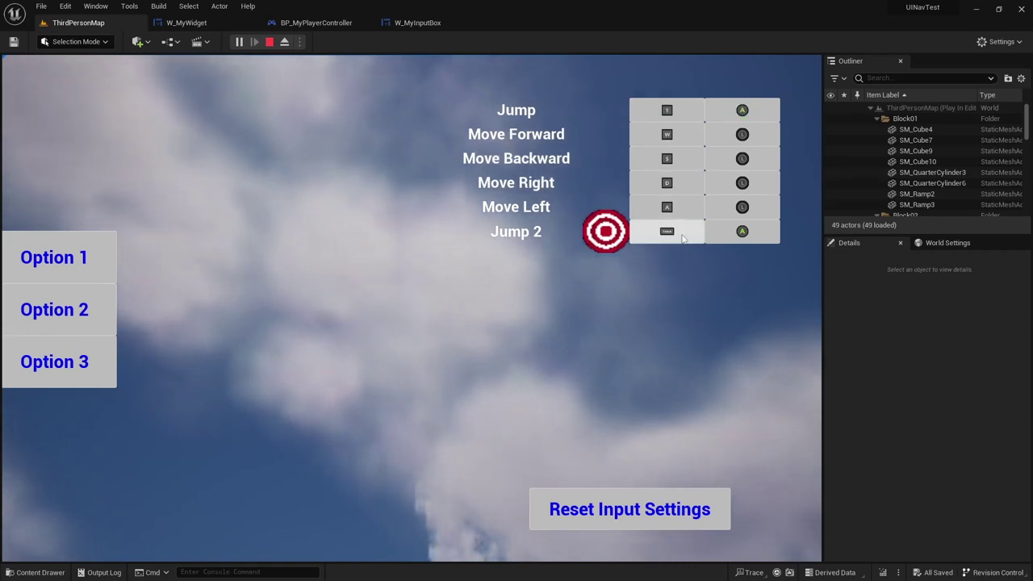
{"action": "left_click", "coordinate": [682, 237]}
{"action": "key", "text": "t"}
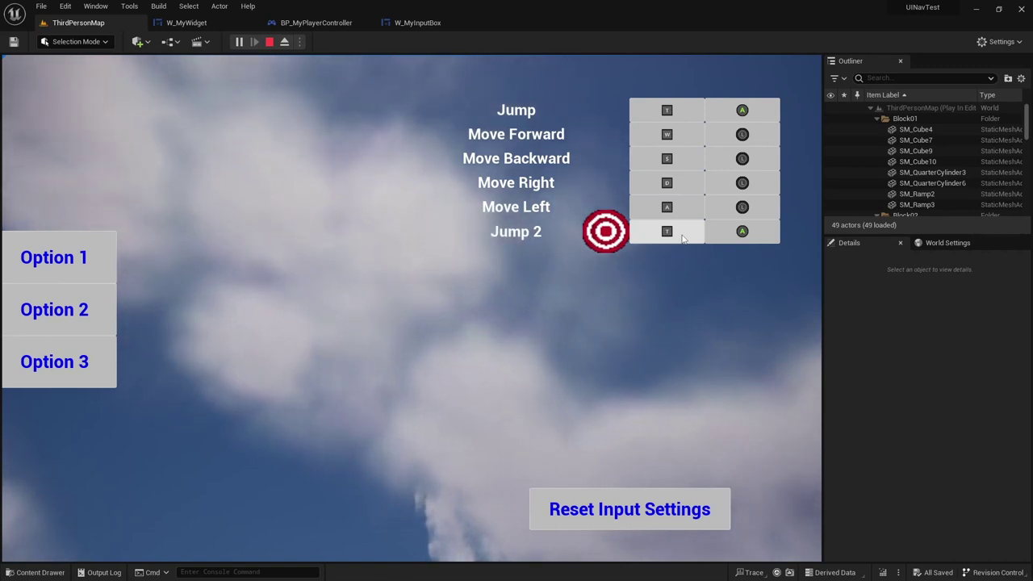
- Reset the input settings in the running game, stop playing, and return to W_MyWidget
{"action": "left_click", "coordinate": [629, 496]}
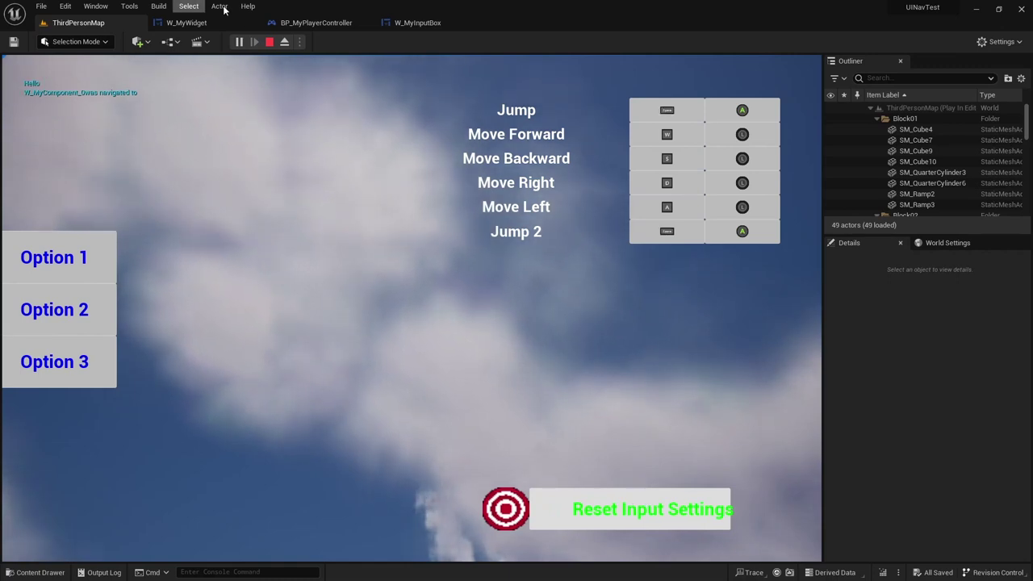
{"action": "left_click", "coordinate": [269, 41]}
{"action": "left_click", "coordinate": [193, 23]}
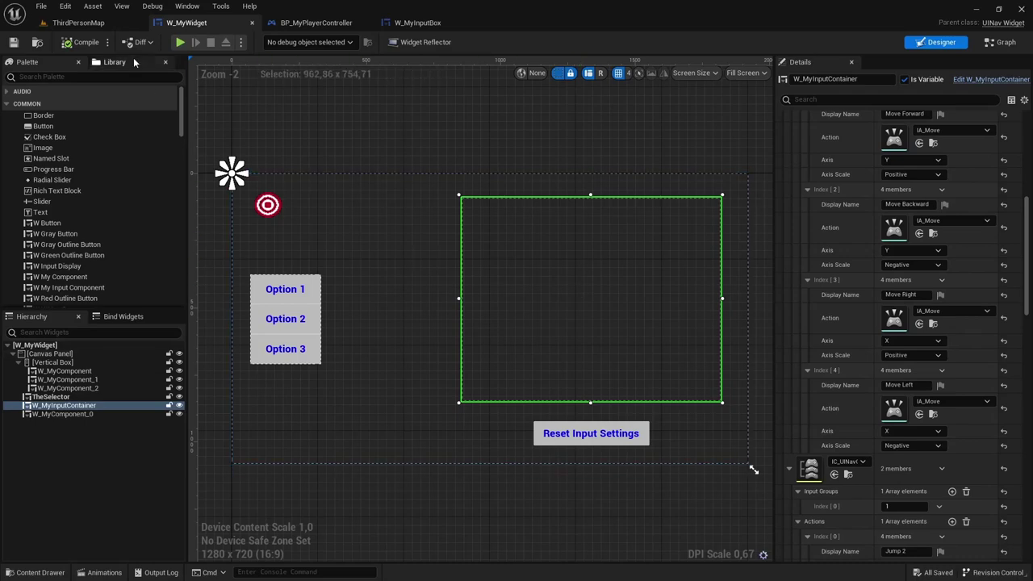
- Play ThirdPersonMap again, rebind Move Forward's gamepad input to the right shoulder, and stop playing
{"action": "left_click", "coordinate": [89, 24]}
{"action": "left_click", "coordinate": [238, 42]}
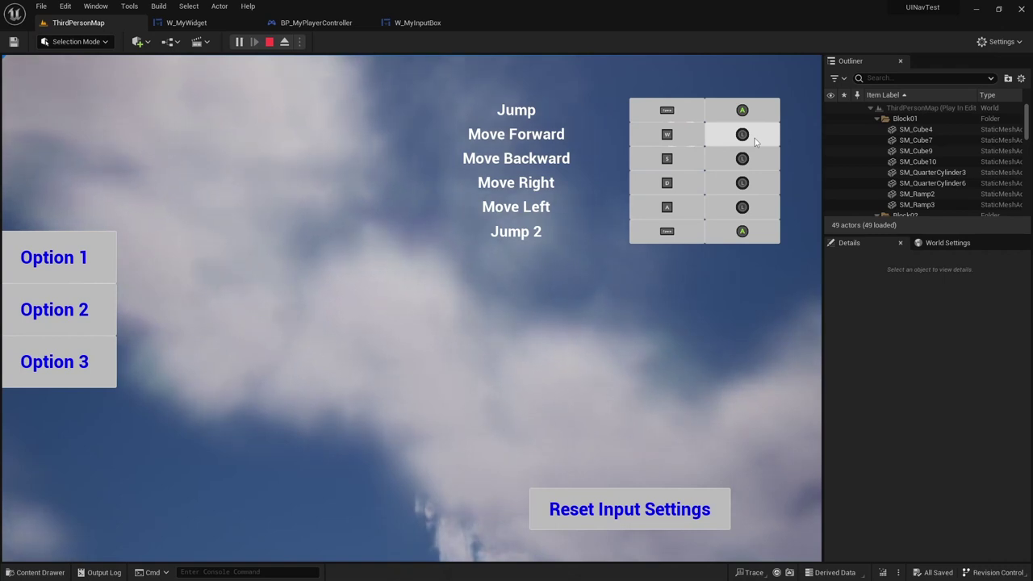
{"action": "left_click", "coordinate": [756, 141]}
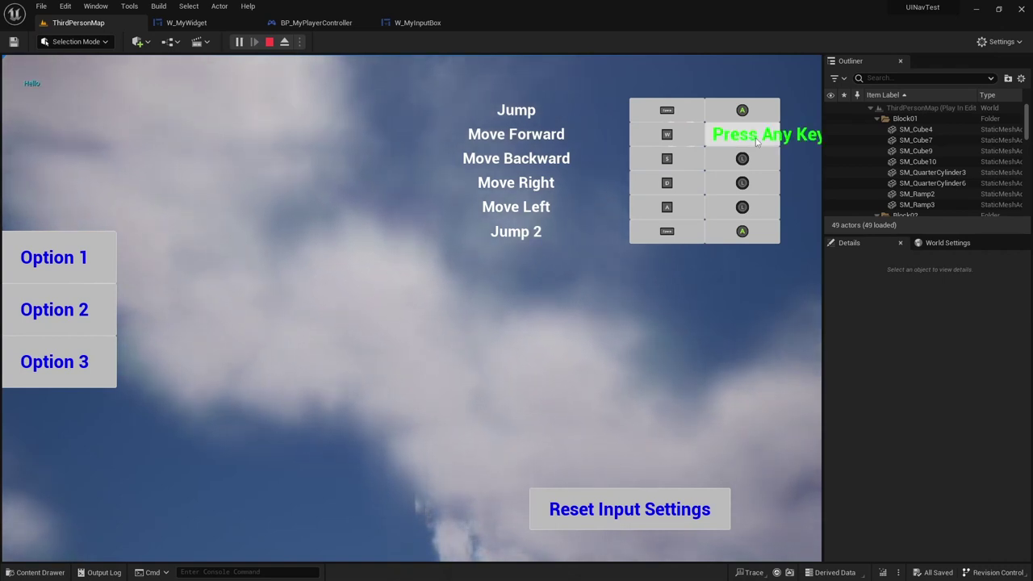
{"action": "left_click", "coordinate": [757, 142]}
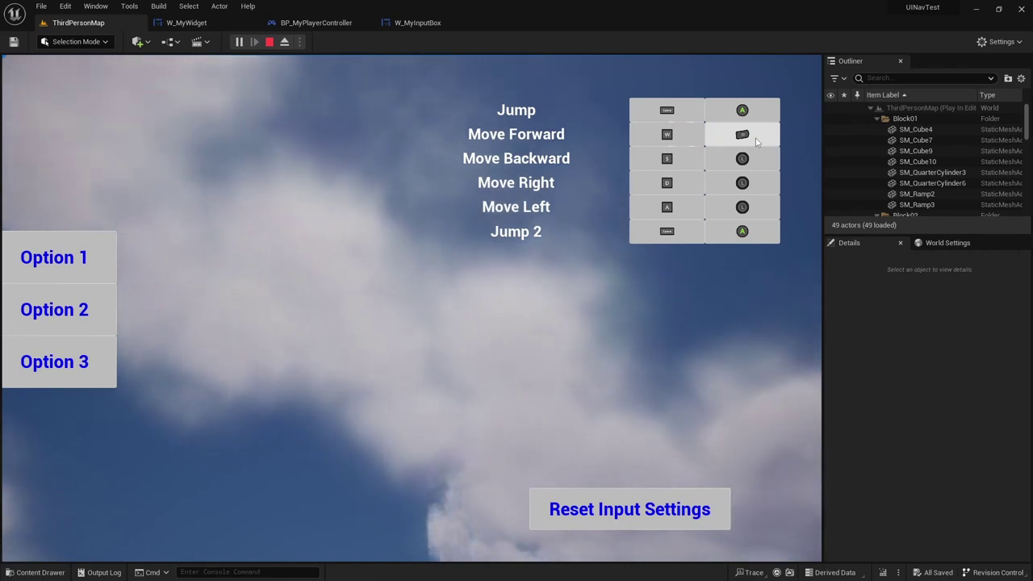
{"action": "left_click", "coordinate": [270, 42]}
- Open the IMC_Default mapping context in the ThirdPerson Input folder and examine its IA_Move gamepad mappings
{"action": "left_click", "coordinate": [34, 573]}
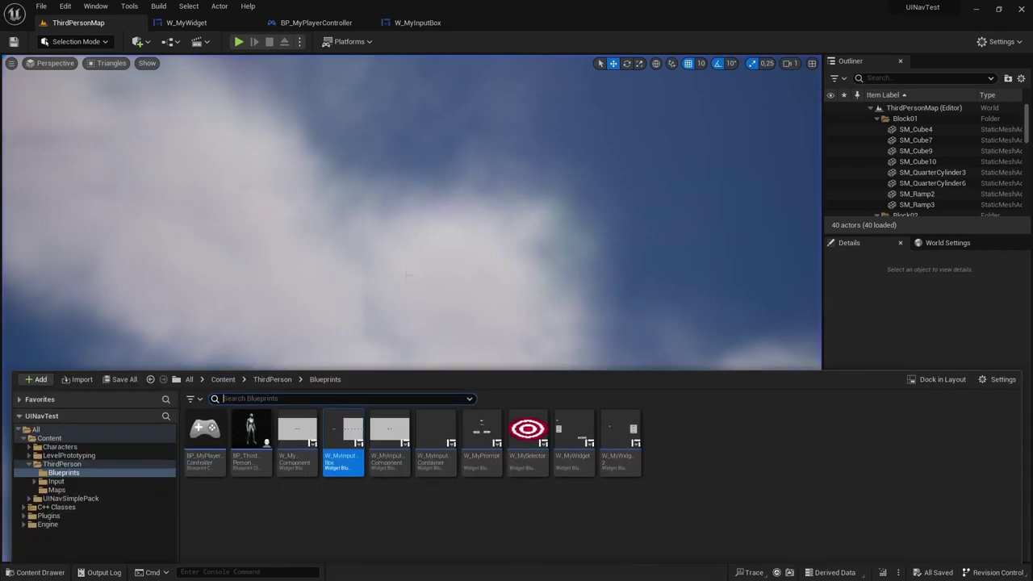
{"action": "left_click", "coordinate": [69, 462]}
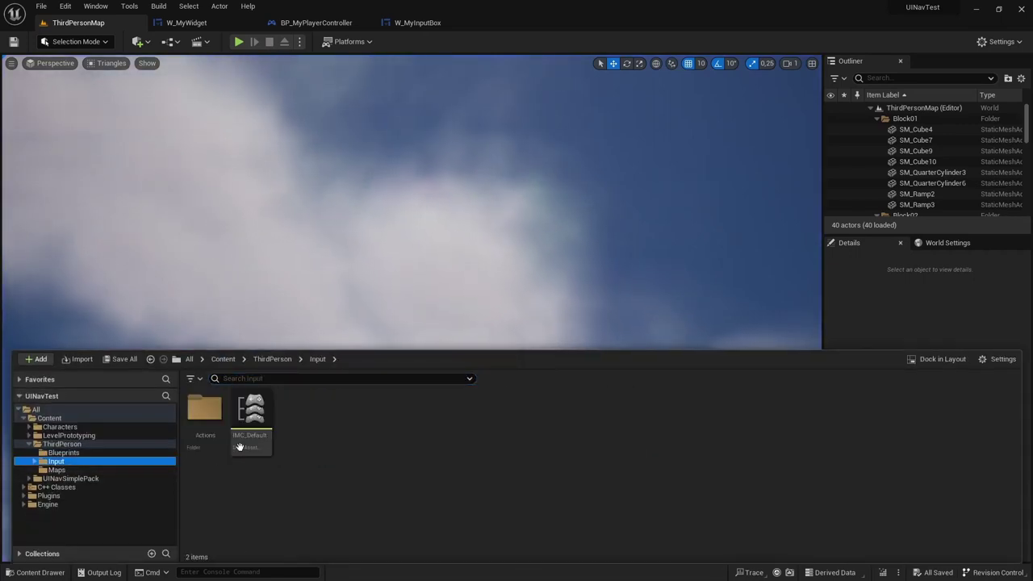
{"action": "double_click", "coordinate": [247, 415]}
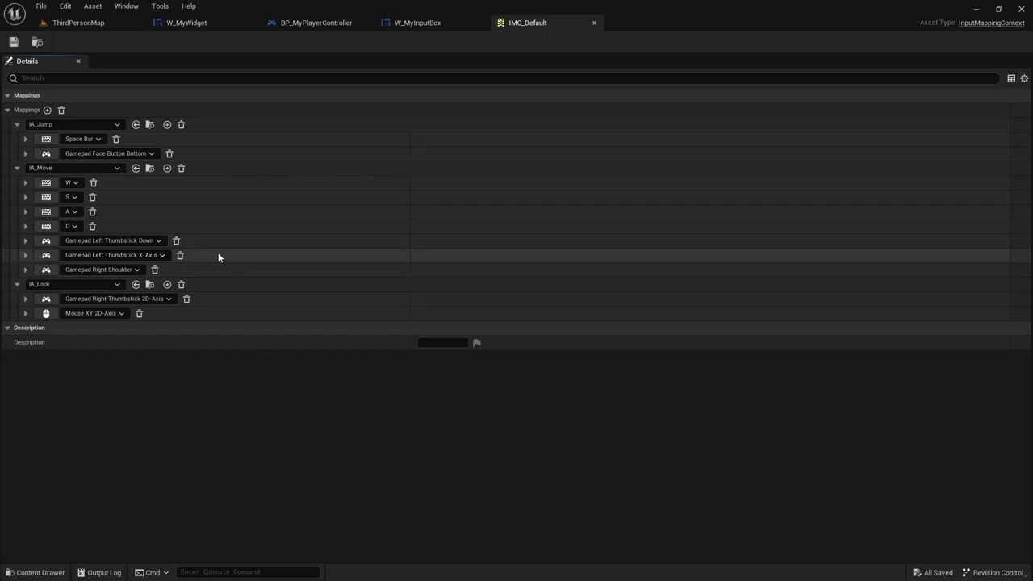
- Restore Move Forward's gamepad binding to the left thumbstick in play, then recheck the IA_Move mappings in IMC_Default
{"action": "left_click", "coordinate": [69, 22]}
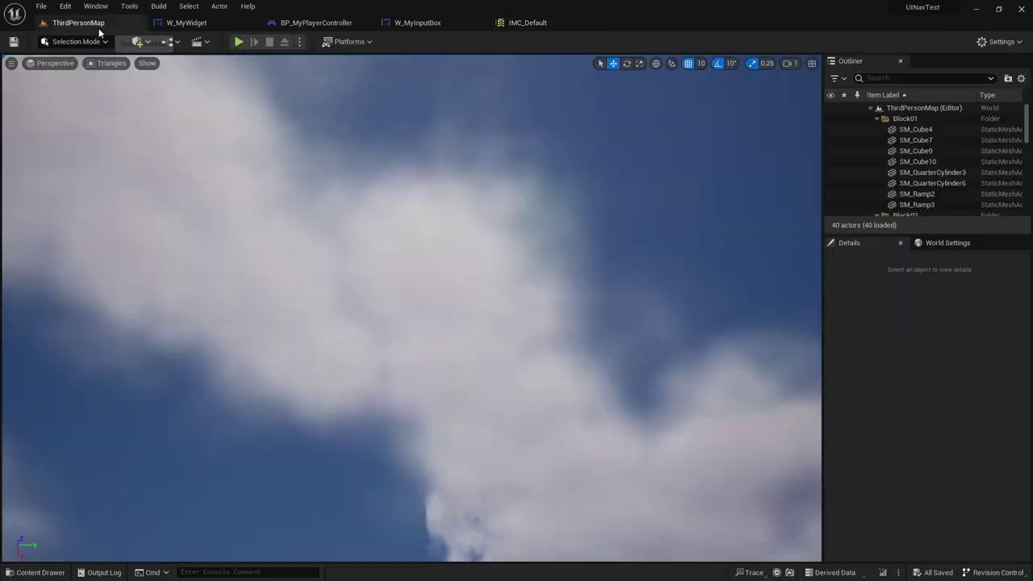
{"action": "left_click", "coordinate": [239, 42]}
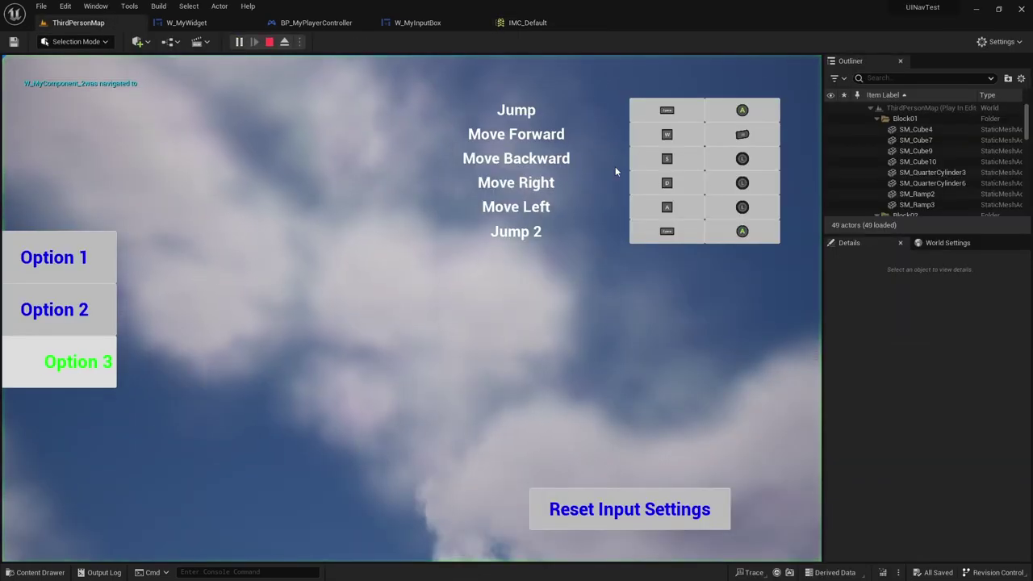
{"action": "left_click", "coordinate": [757, 142]}
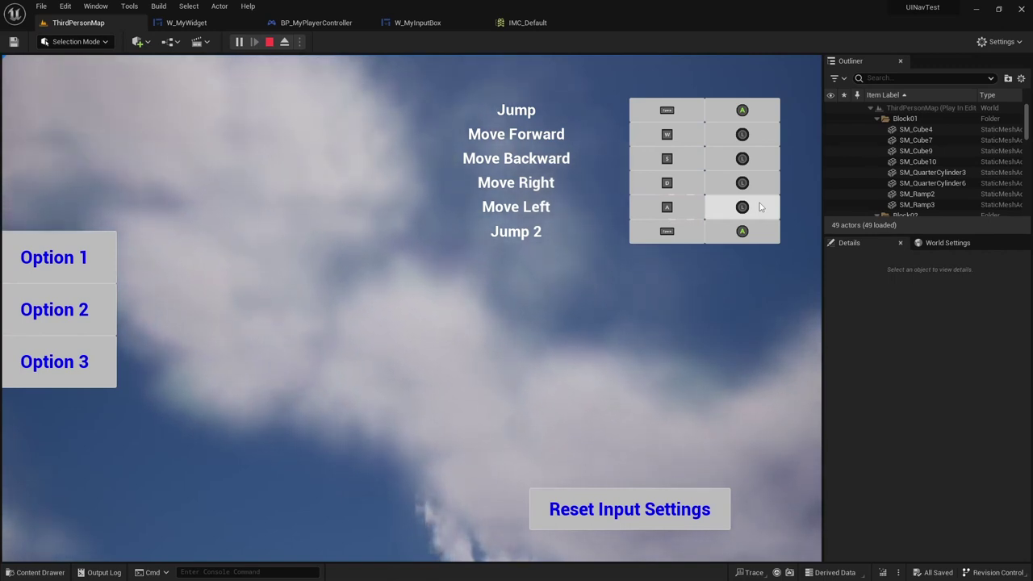
{"action": "left_click", "coordinate": [270, 41]}
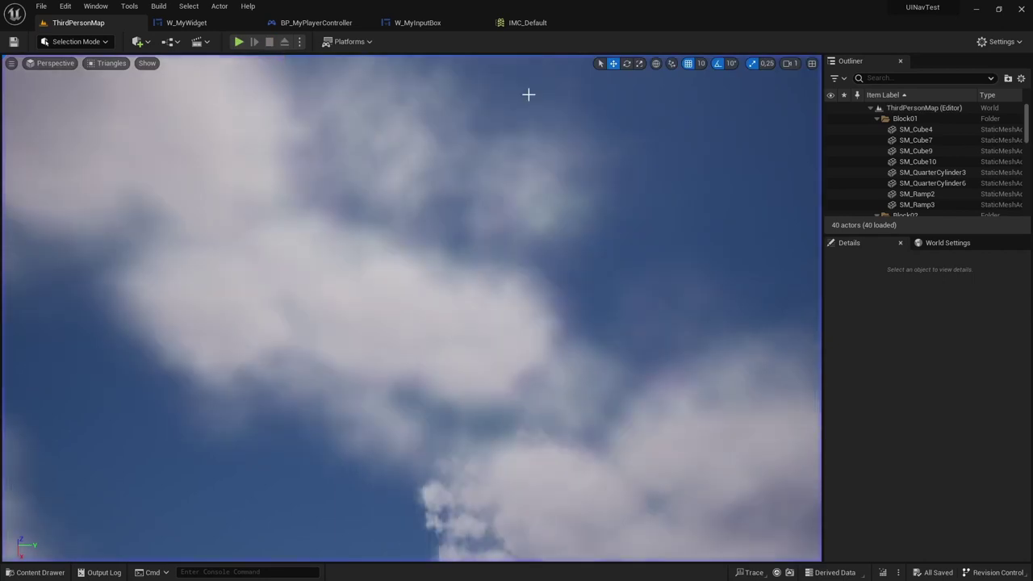
{"action": "left_click", "coordinate": [535, 24]}
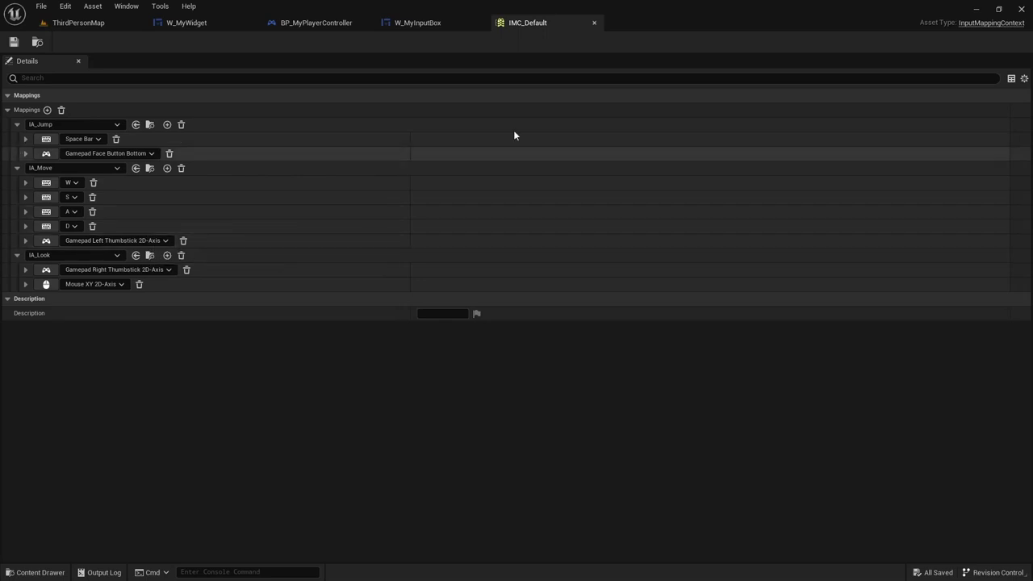
- Open W_MyInputContainer and add an Event On Add Input Box node to its event graph
{"action": "left_click", "coordinate": [94, 25]}
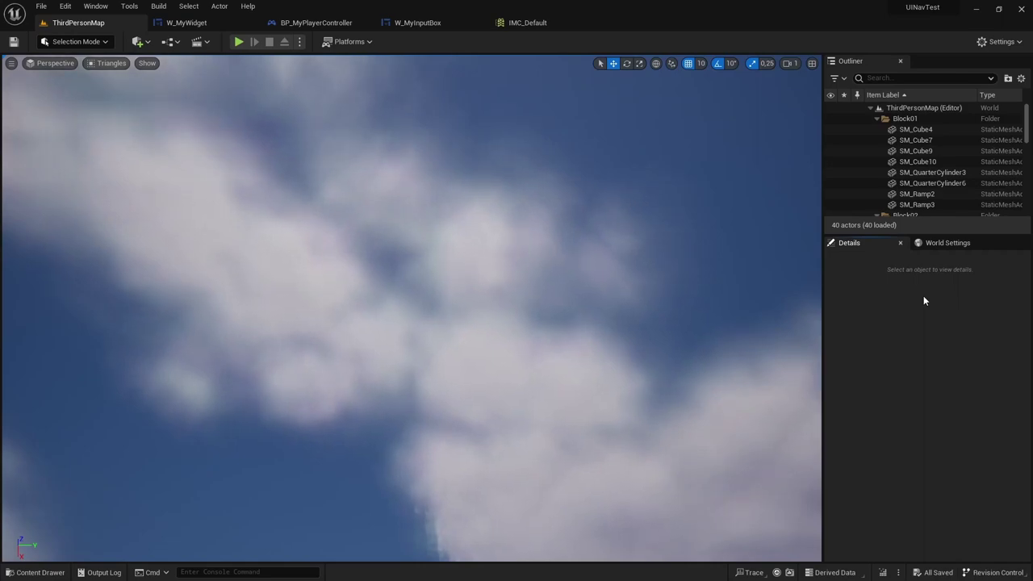
{"action": "key", "text": "ctrl+space"}
{"action": "double_click", "coordinate": [440, 413]}
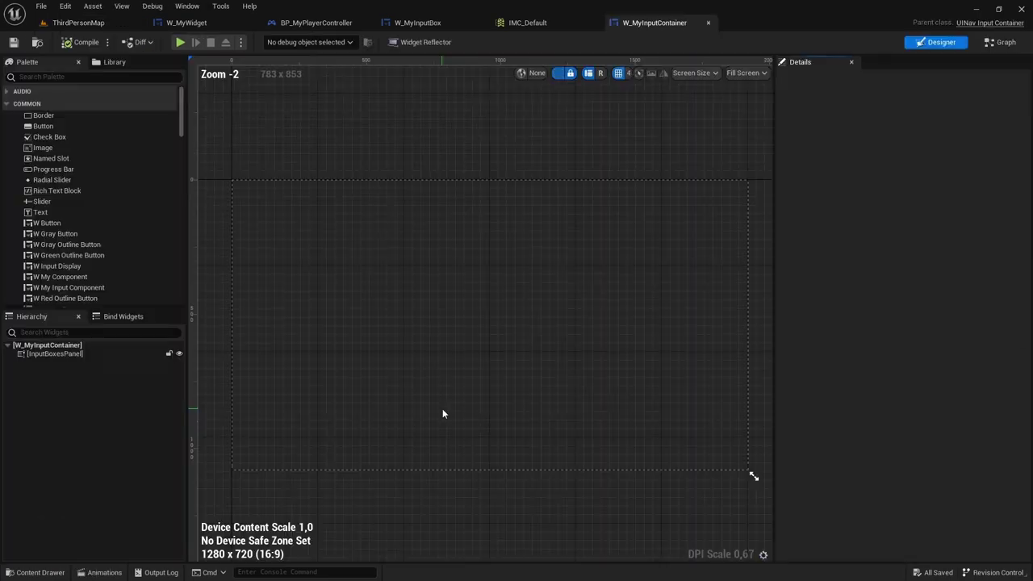
{"action": "left_click", "coordinate": [1004, 42]}
{"action": "right_click_drag", "start_coordinate": [559, 321], "coordinate": [332, 235]}
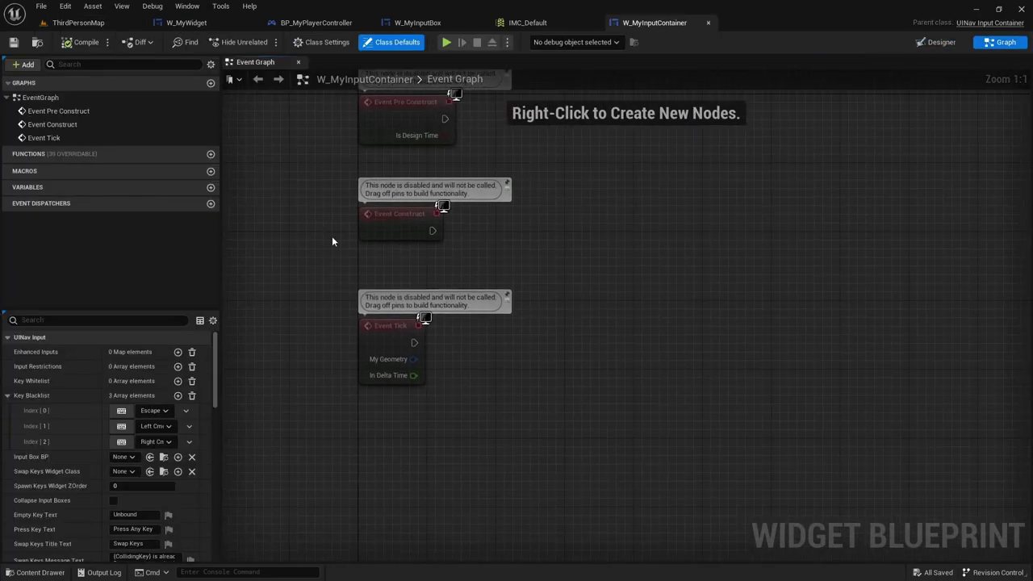
{"action": "right_click", "coordinate": [590, 224]}
{"action": "type", "text": "onaddin"}
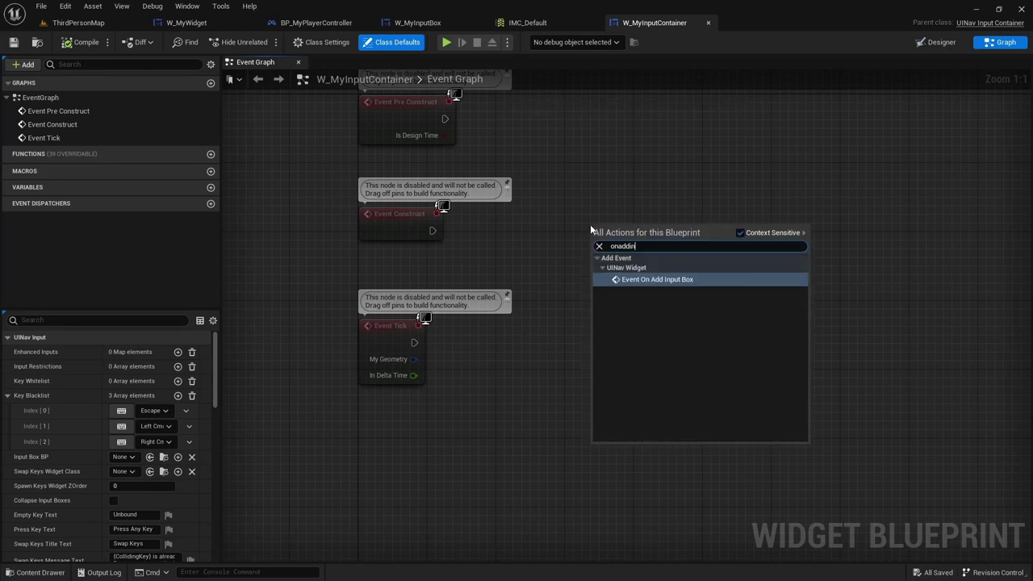
{"action": "key", "text": "Return"}
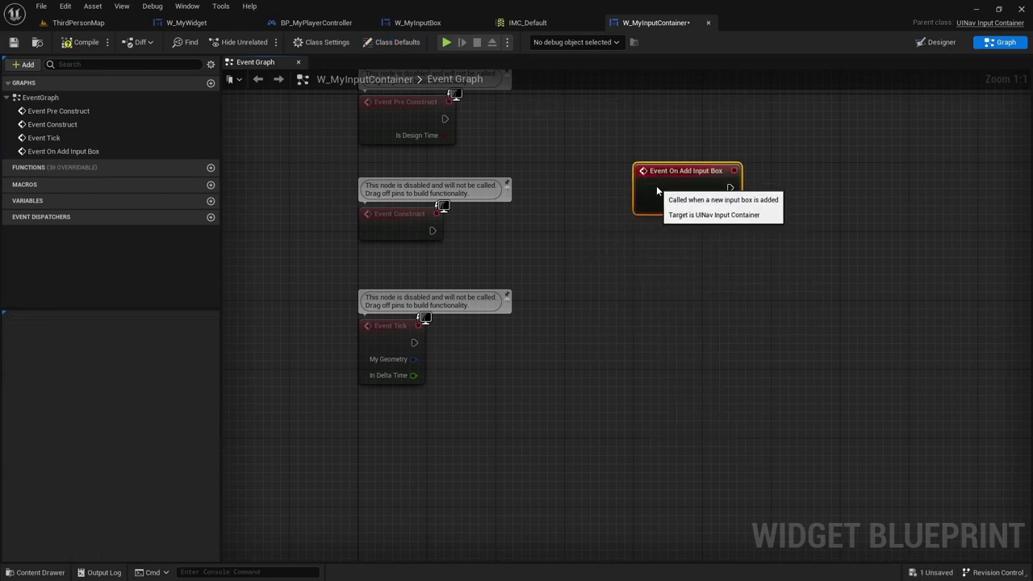
{"action": "right_click_drag", "start_coordinate": [657, 186], "coordinate": [499, 312]}
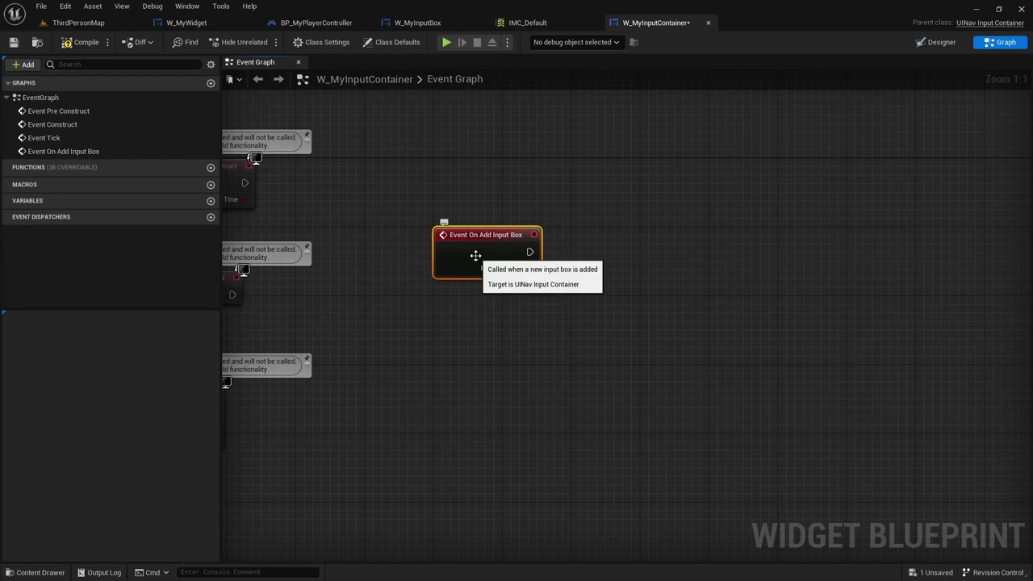
- Inspect the InputBoxesPanel scroll box in W_MyInputContainer's designer and return to the event graph
{"action": "left_click", "coordinate": [937, 42]}
{"action": "left_click", "coordinate": [64, 355]}
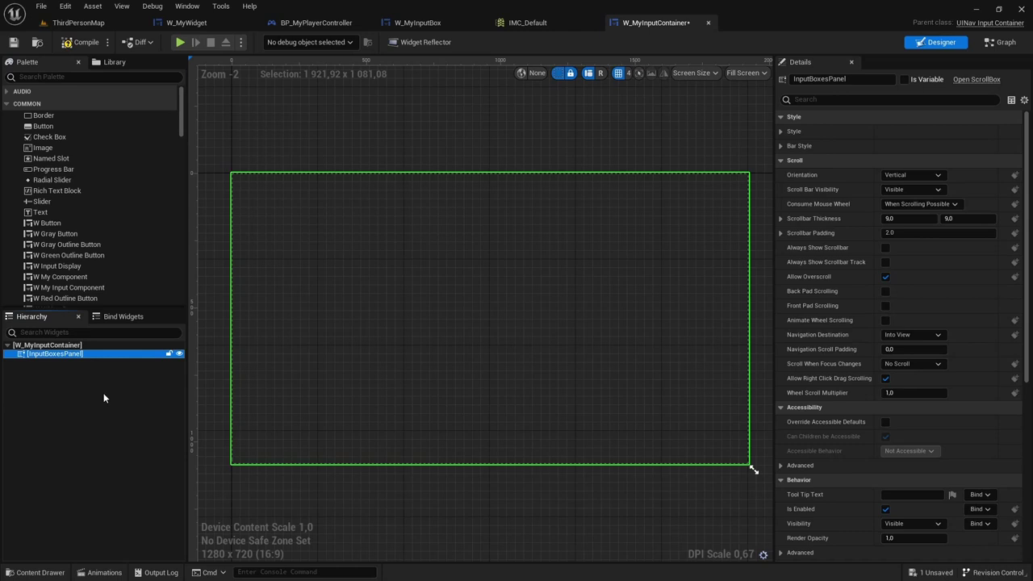
{"action": "left_click", "coordinate": [1001, 42]}
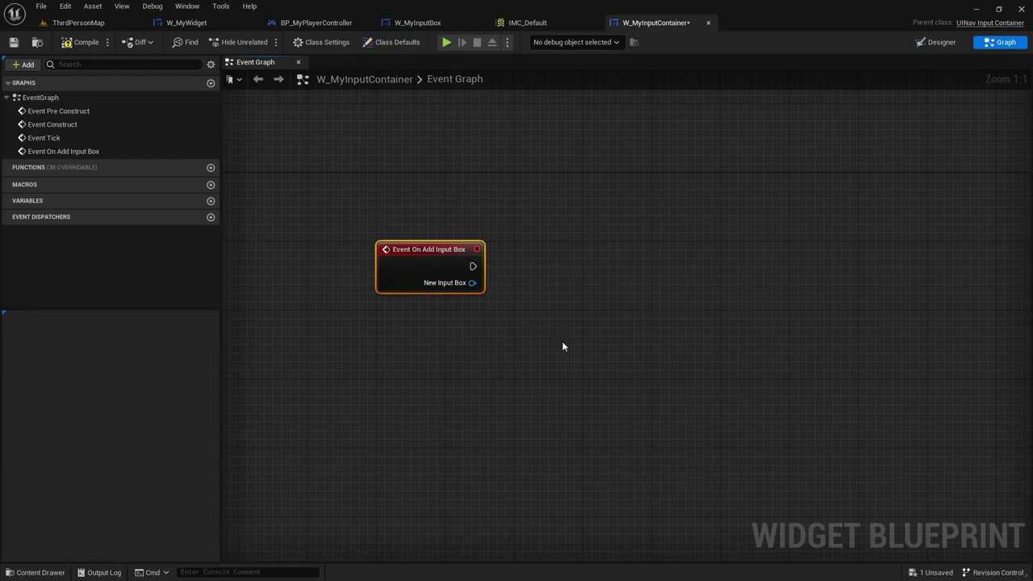
{"action": "left_click", "coordinate": [329, 204]}
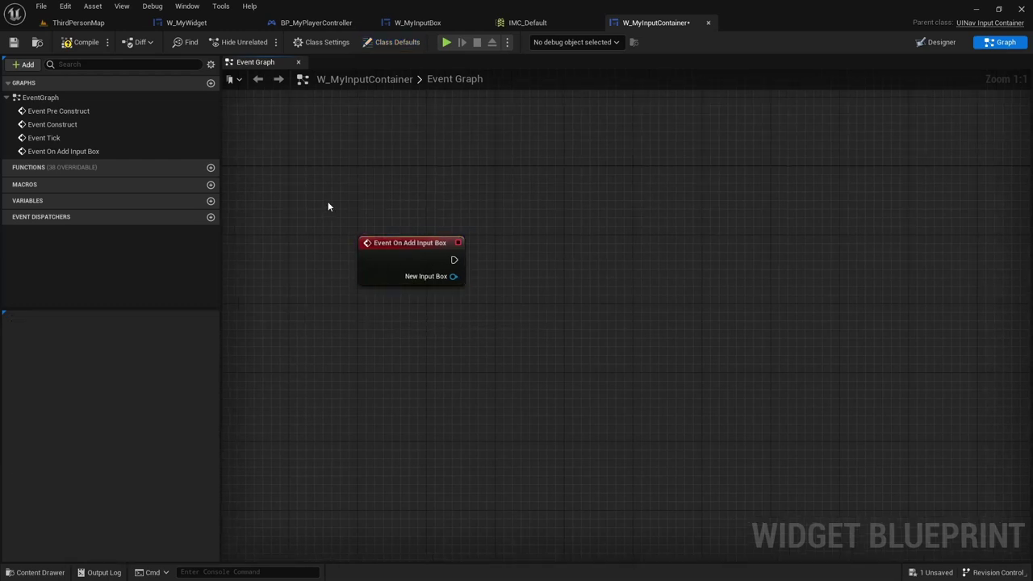